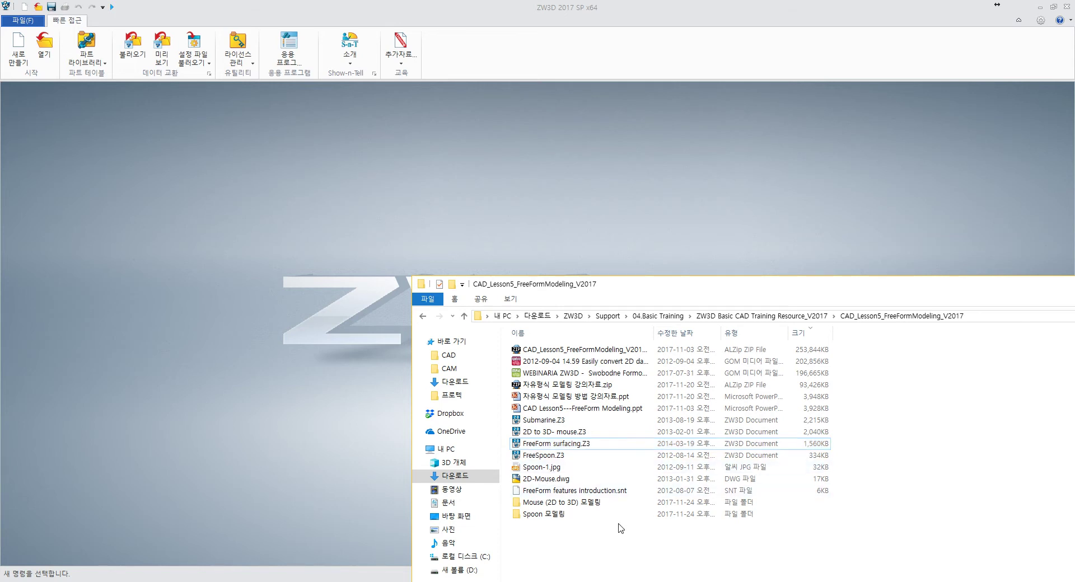
{"action": "left_click_drag", "start_coordinate": [580, 449], "coordinate": [473, 385]}
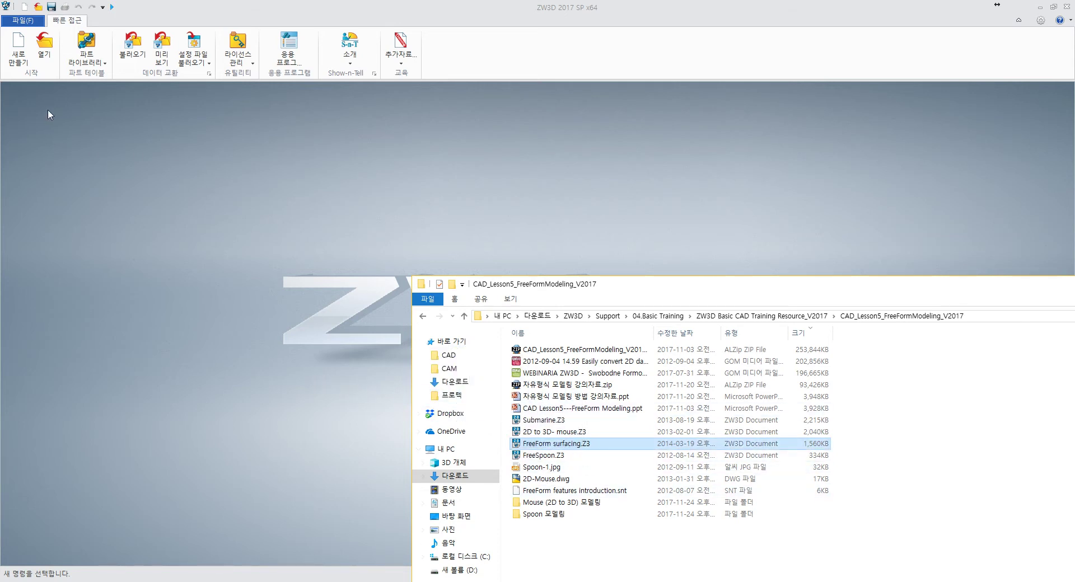
{"action": "left_click", "coordinate": [47, 60]}
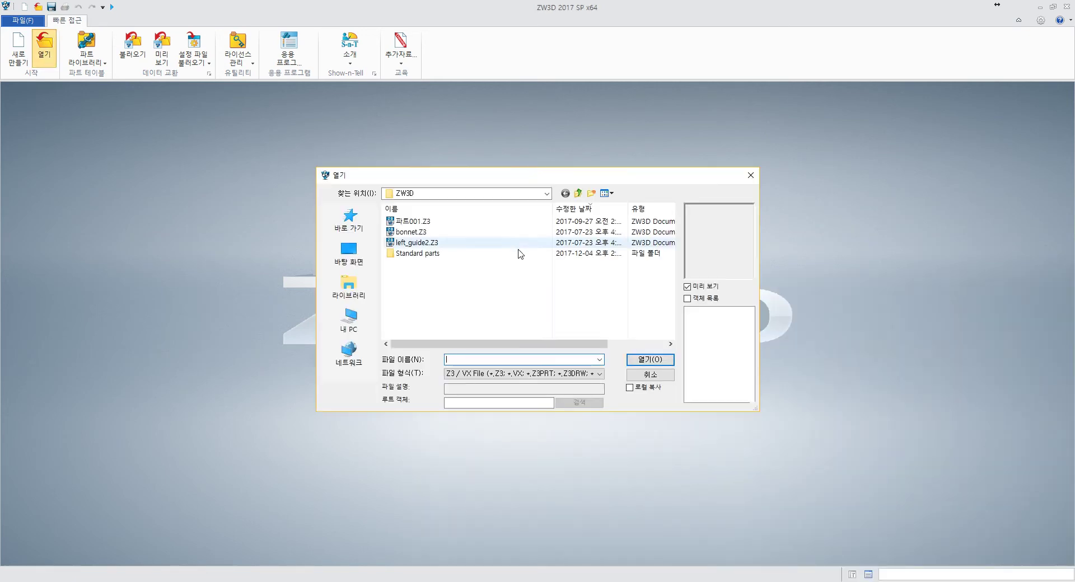
{"action": "key", "text": "Escape"}
{"action": "key", "text": "alt+Tab"}
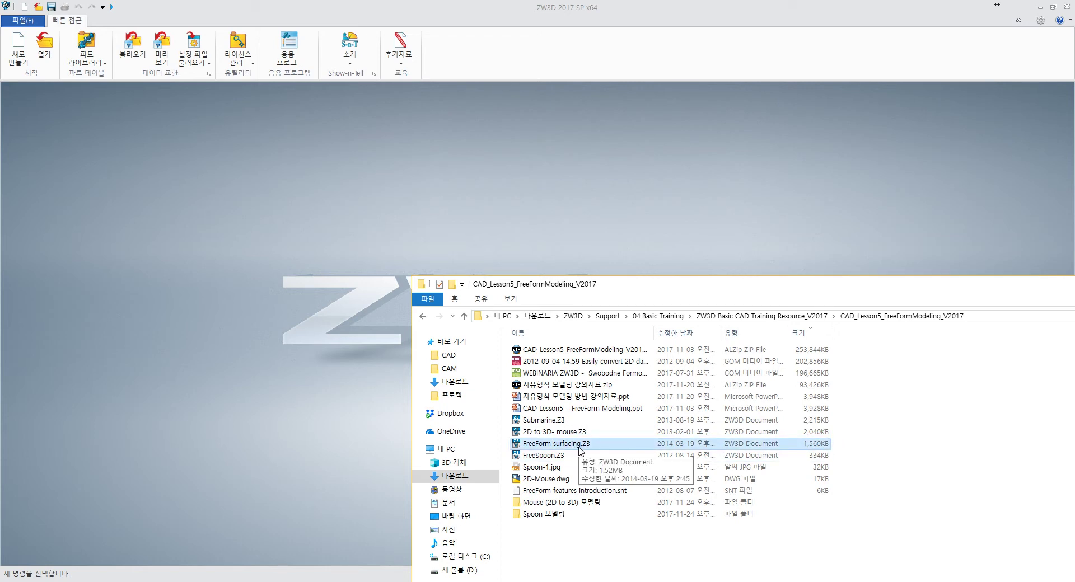
Step: Open FreeForm surfacing.Z3 from the CAD_Lesson5_FreeFormModeling_V2017 folder in ZW3D
{"action": "left_click_drag", "start_coordinate": [572, 447], "coordinate": [246, 302]}
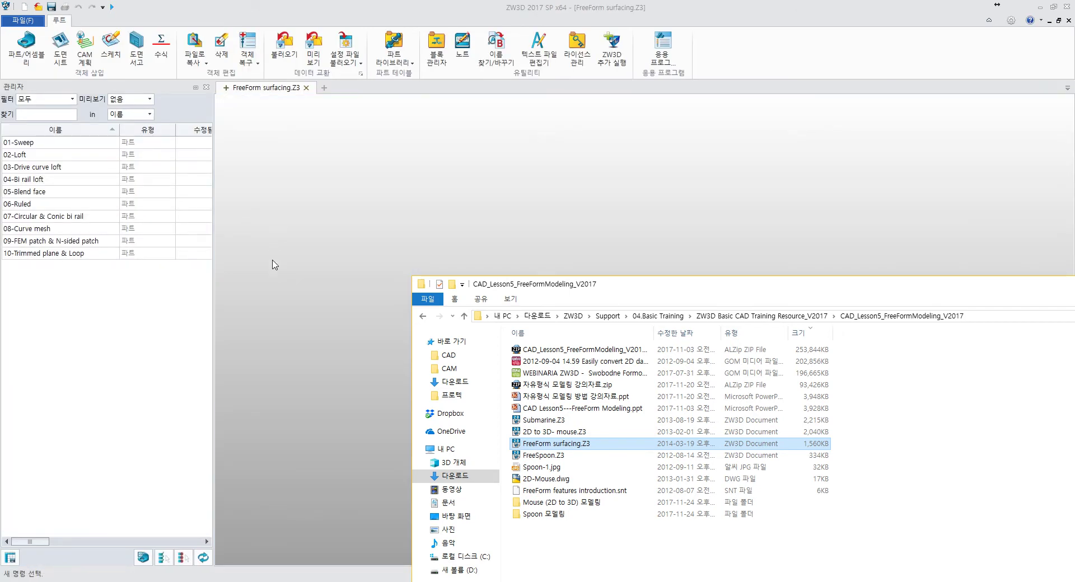
{"action": "left_click", "coordinate": [310, 290]}
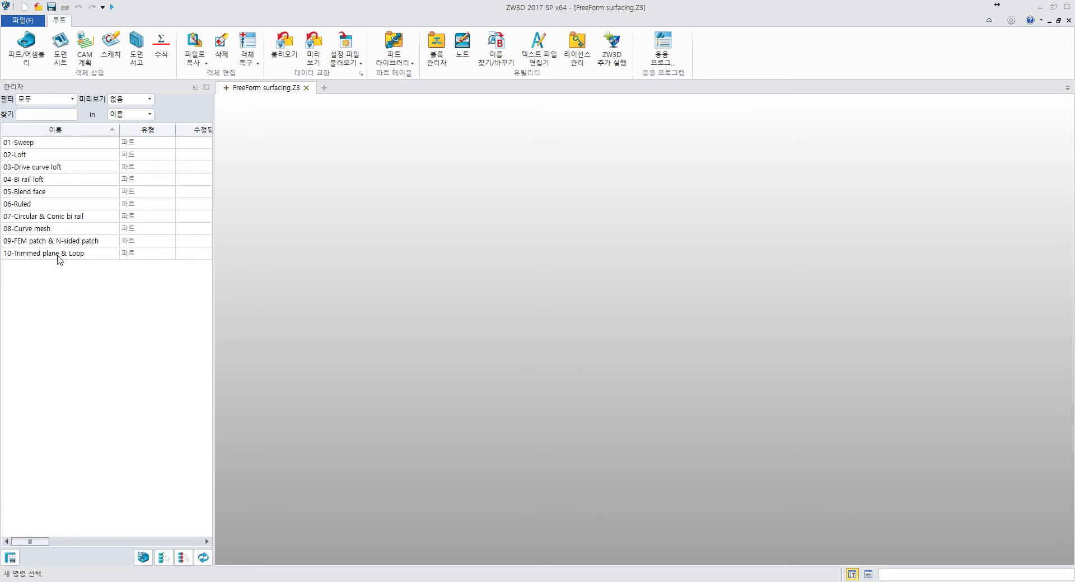
Step: Set the preview mode of the file's object list to graphics (그래픽)
{"action": "left_click", "coordinate": [30, 144]}
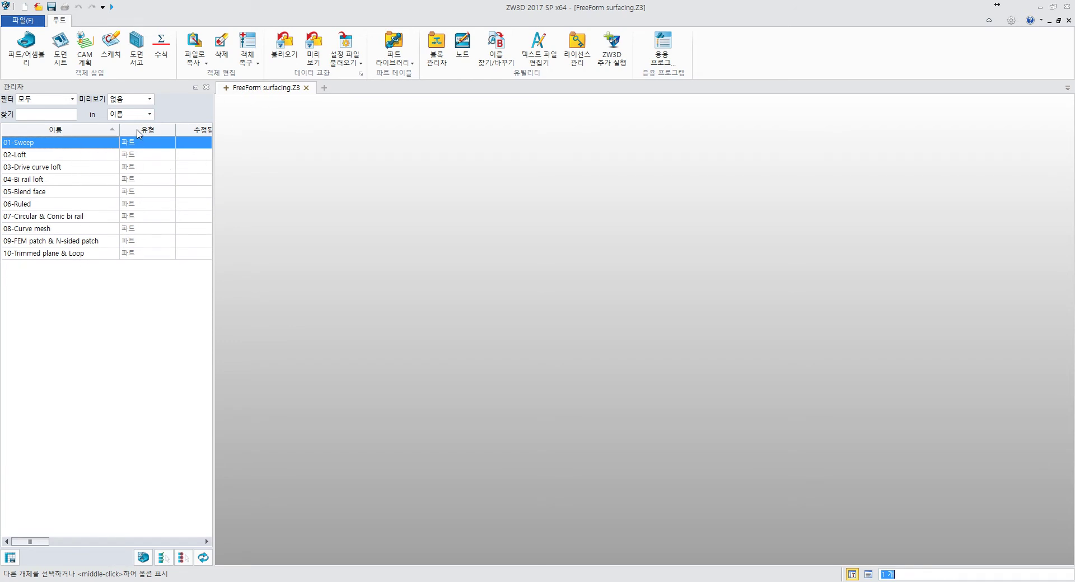
{"action": "left_click", "coordinate": [137, 99]}
{"action": "left_click", "coordinate": [132, 117]}
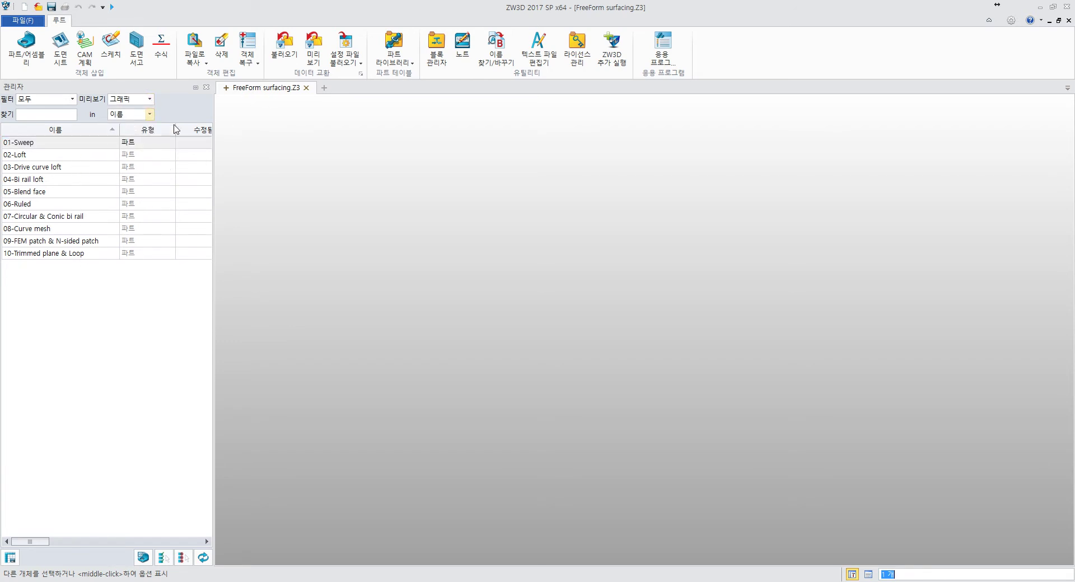
Step: Preview each part in the file in turn, from 01-Sweep through 10-Trimmed plane & Loop
{"action": "left_click", "coordinate": [32, 143]}
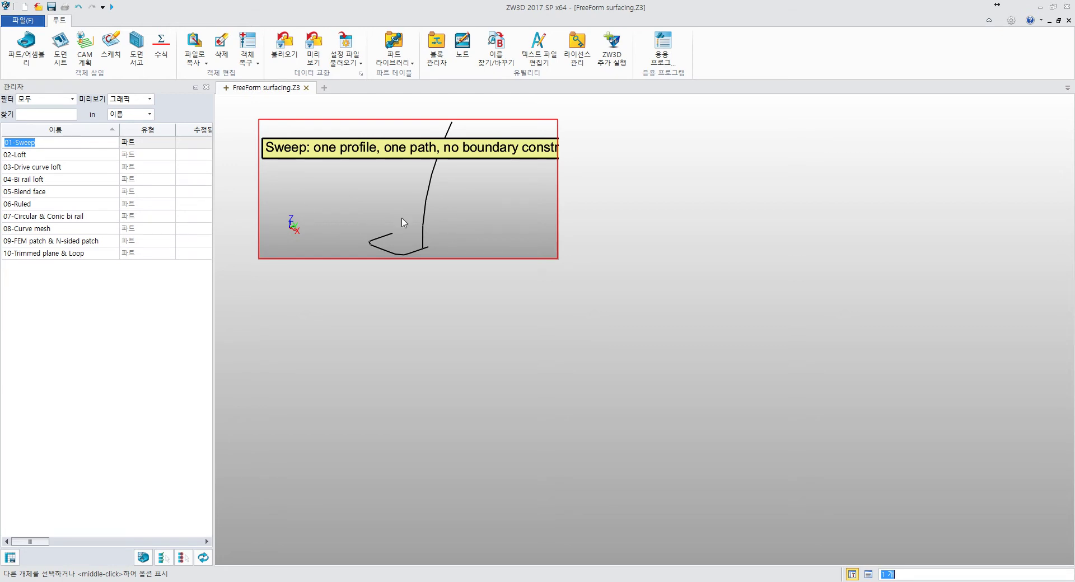
{"action": "left_click", "coordinate": [31, 154]}
{"action": "left_click", "coordinate": [36, 167]}
{"action": "left_click", "coordinate": [39, 179]}
{"action": "left_click", "coordinate": [45, 192]}
{"action": "left_click", "coordinate": [46, 204]}
{"action": "left_click", "coordinate": [49, 216]}
{"action": "left_click", "coordinate": [50, 228]}
{"action": "left_click", "coordinate": [52, 241]}
{"action": "left_click", "coordinate": [56, 253]}
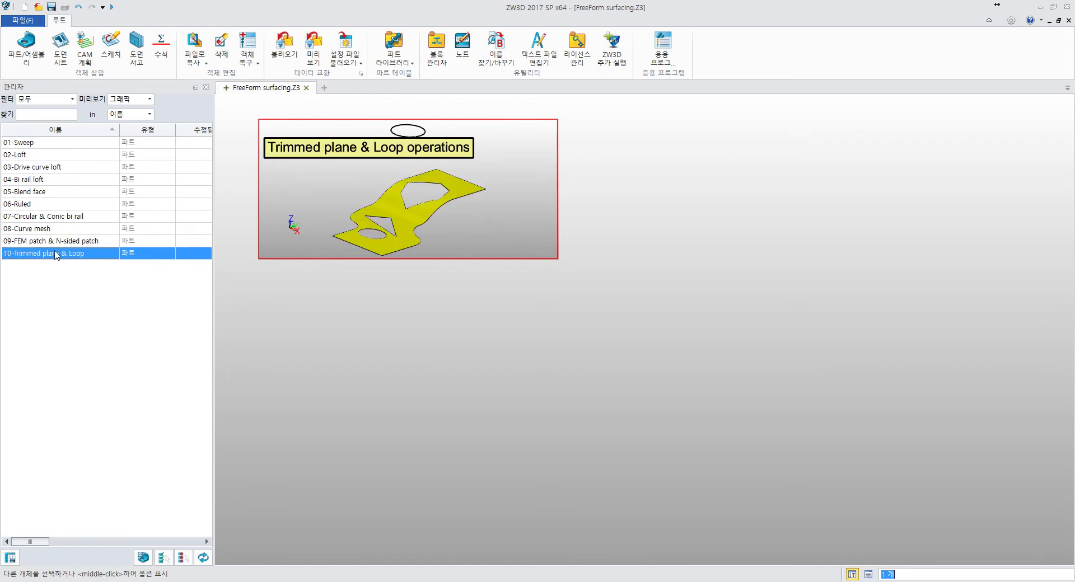
Step: Open the 01-Sweep part for editing
{"action": "left_click", "coordinate": [33, 143]}
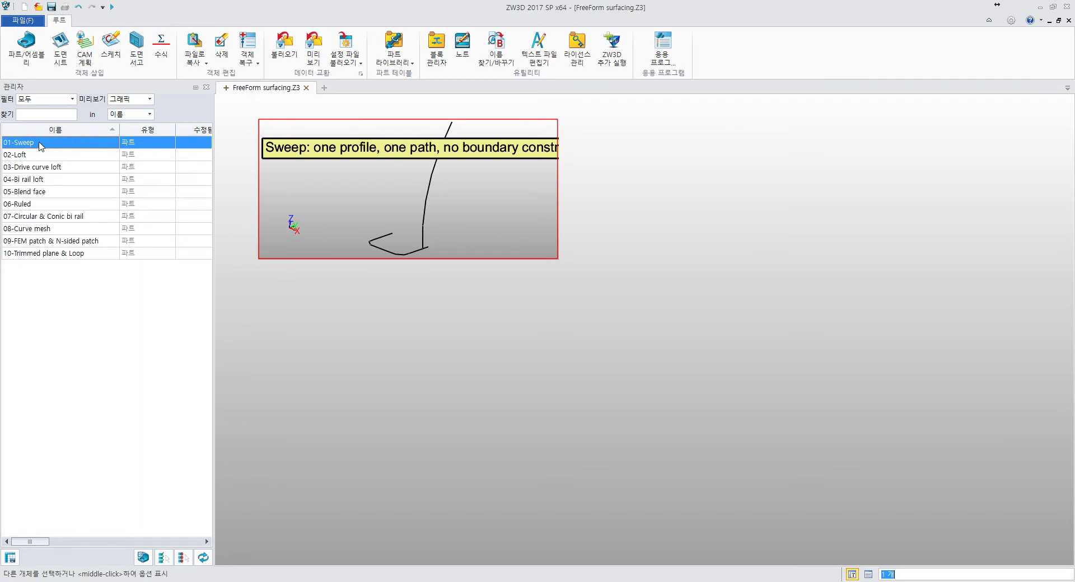
{"action": "double_click", "coordinate": [40, 146]}
{"action": "middle_click_drag", "start_coordinate": [389, 242], "coordinate": [376, 220]}
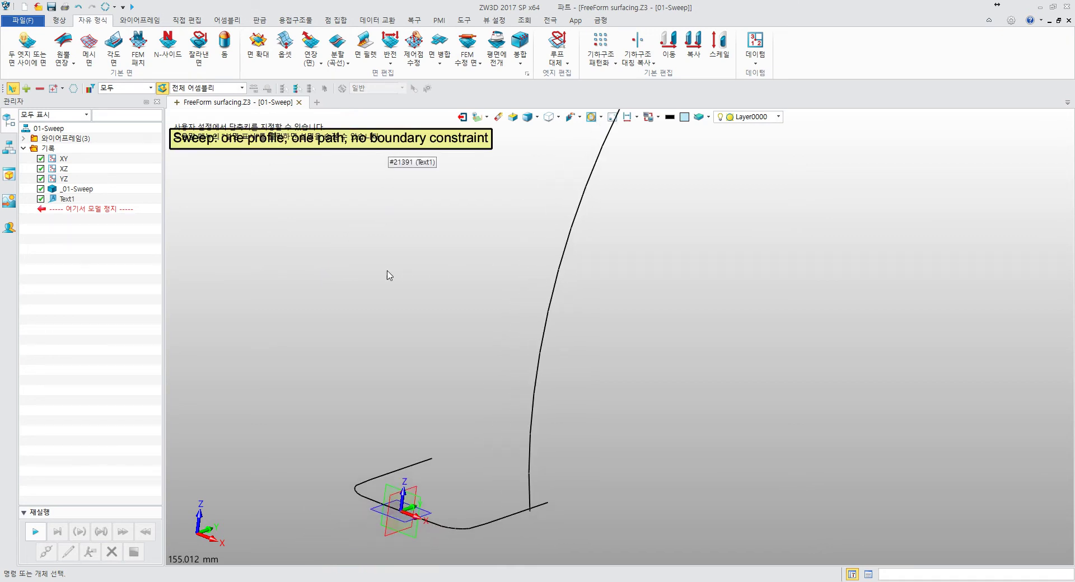
Step: Switch to the presentation slide explaining the Sweep feature, read it, and return to the 01-Sweep part
{"action": "key", "text": "alt+Tab"}
{"action": "key", "text": "alt+Tab"}
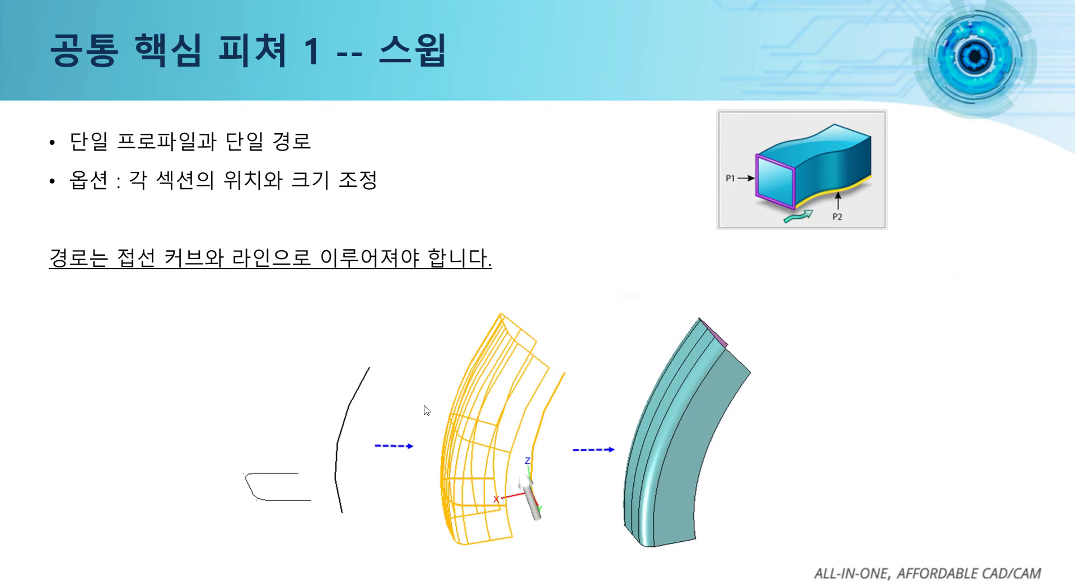
{"action": "key", "text": "alt+Tab"}
{"action": "middle_click_drag", "start_coordinate": [435, 265], "coordinate": [383, 227]}
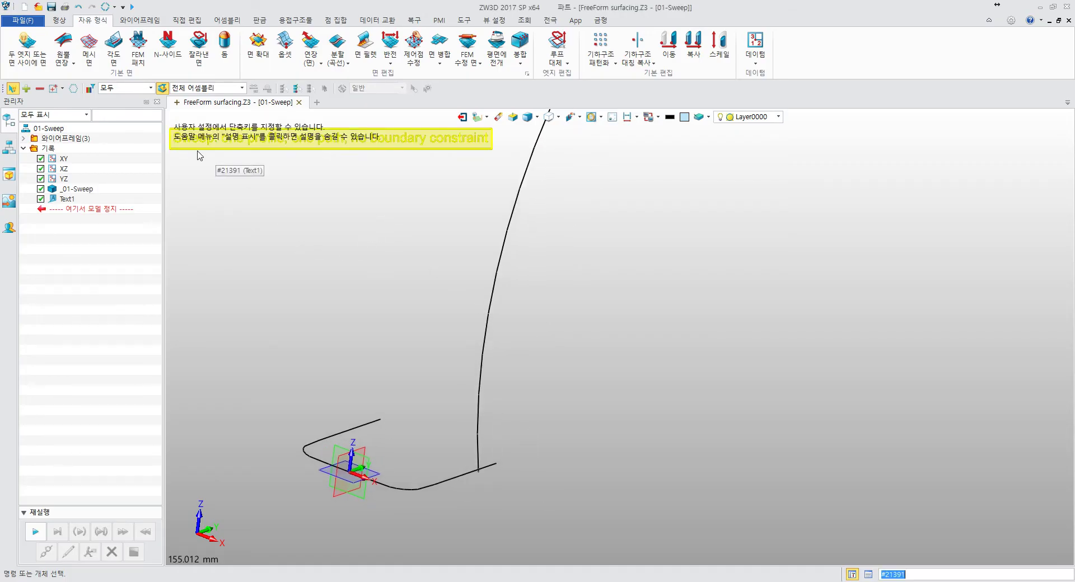
Step: Start a Sweep and choose the open U-shaped curve as its profile
{"action": "left_click", "coordinate": [59, 20]}
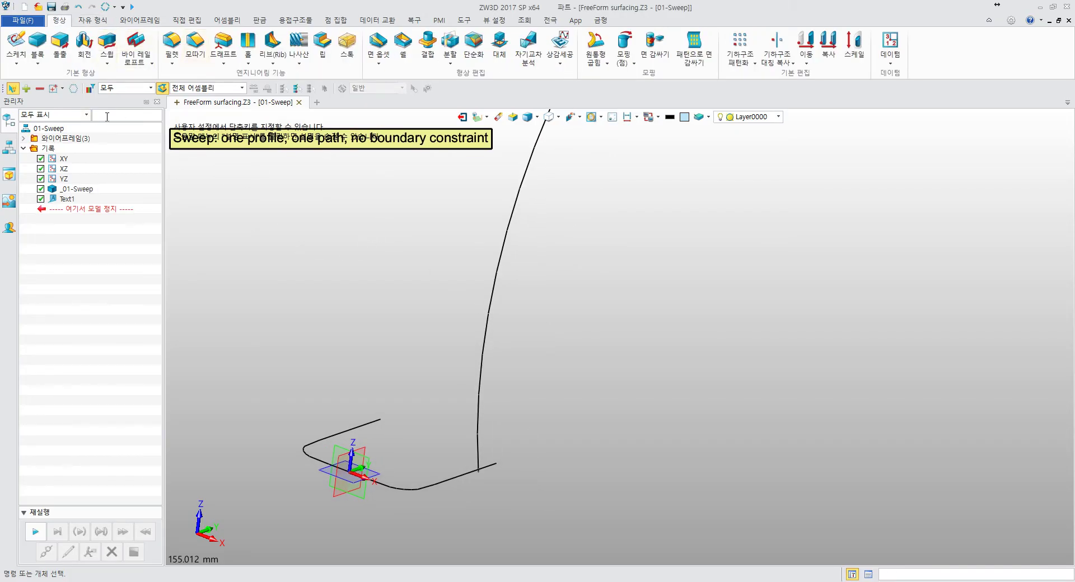
{"action": "left_click", "coordinate": [107, 63]}
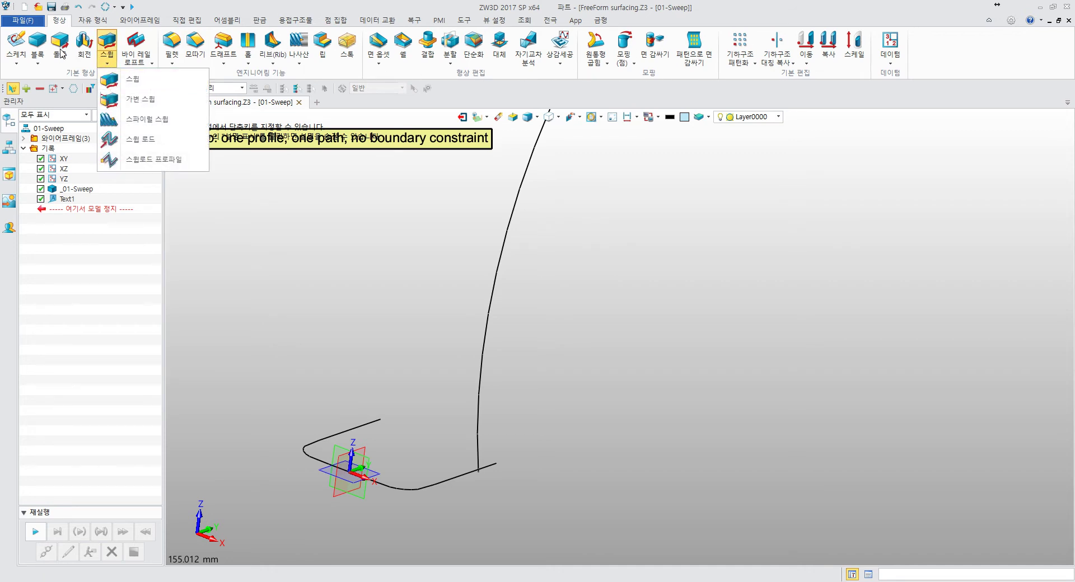
{"action": "left_click", "coordinate": [133, 78]}
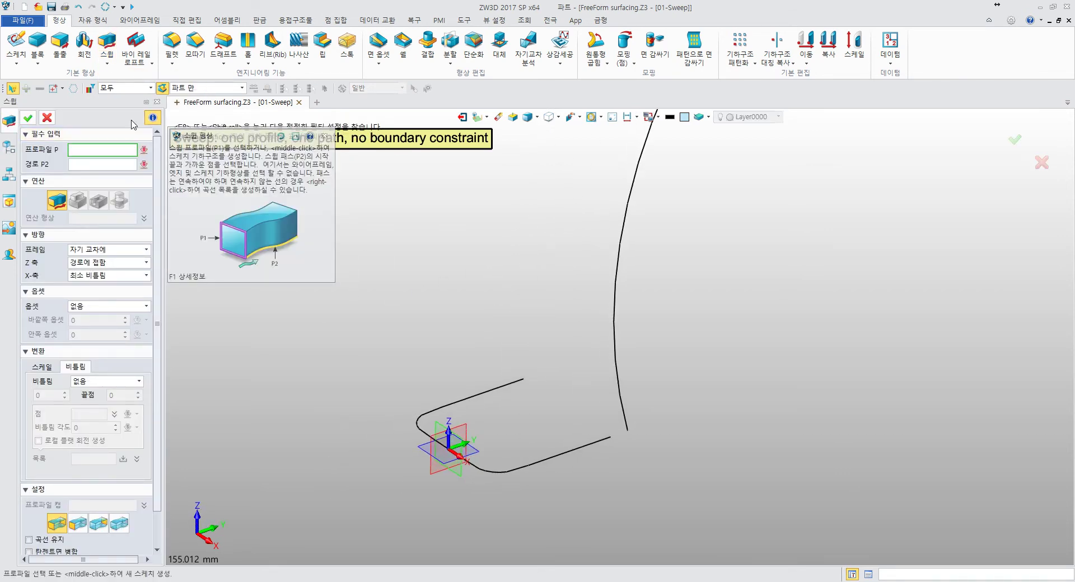
{"action": "middle_click_drag", "start_coordinate": [310, 269], "coordinate": [276, 230]}
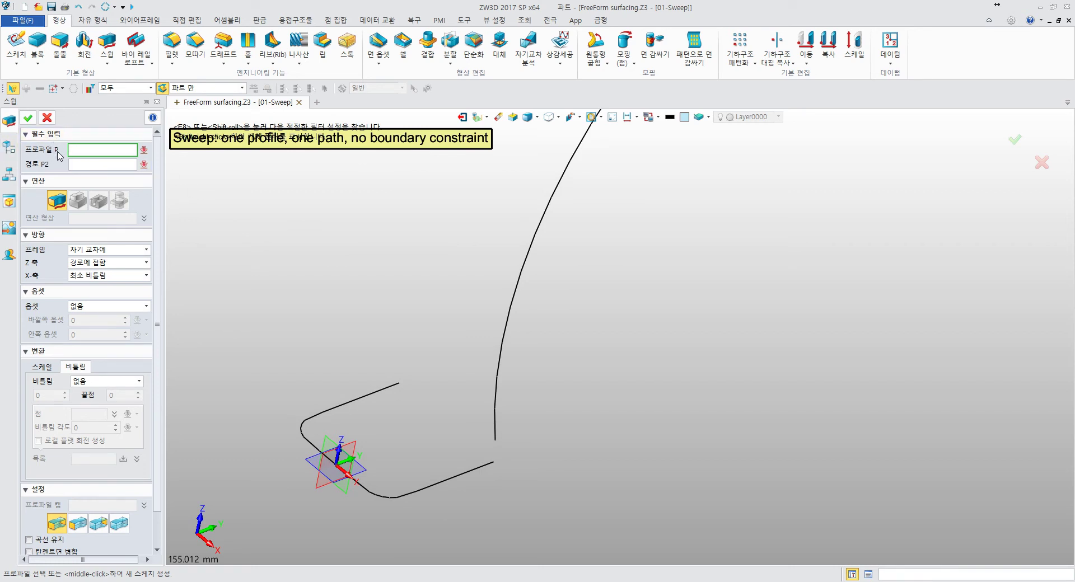
{"action": "middle_click_drag", "start_coordinate": [304, 309], "coordinate": [343, 263]}
{"action": "left_click", "coordinate": [505, 427]}
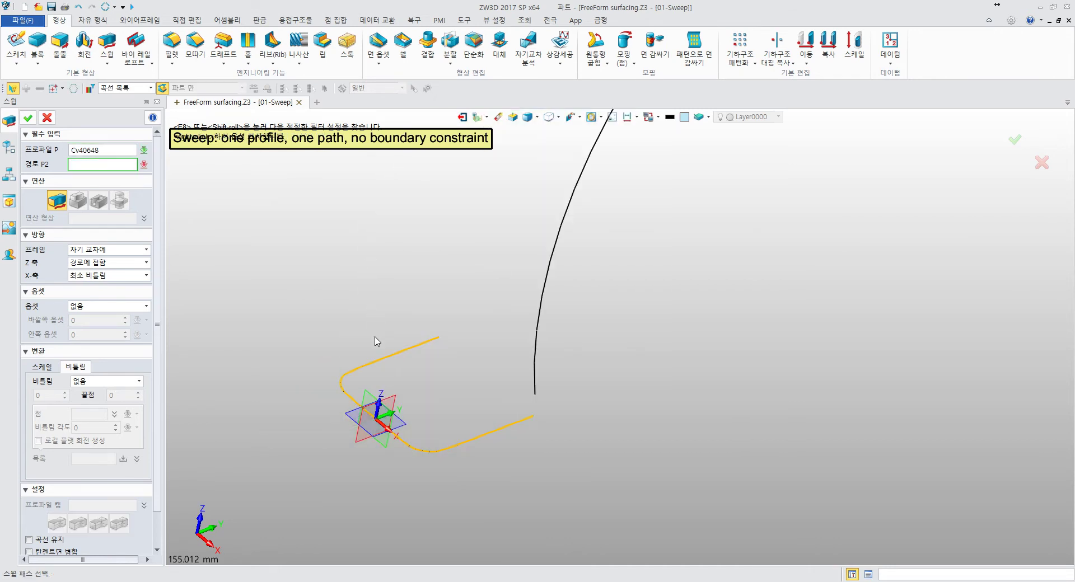
{"action": "left_click", "coordinate": [388, 430]}
{"action": "key", "text": "Delete"}
{"action": "left_click", "coordinate": [365, 365]}
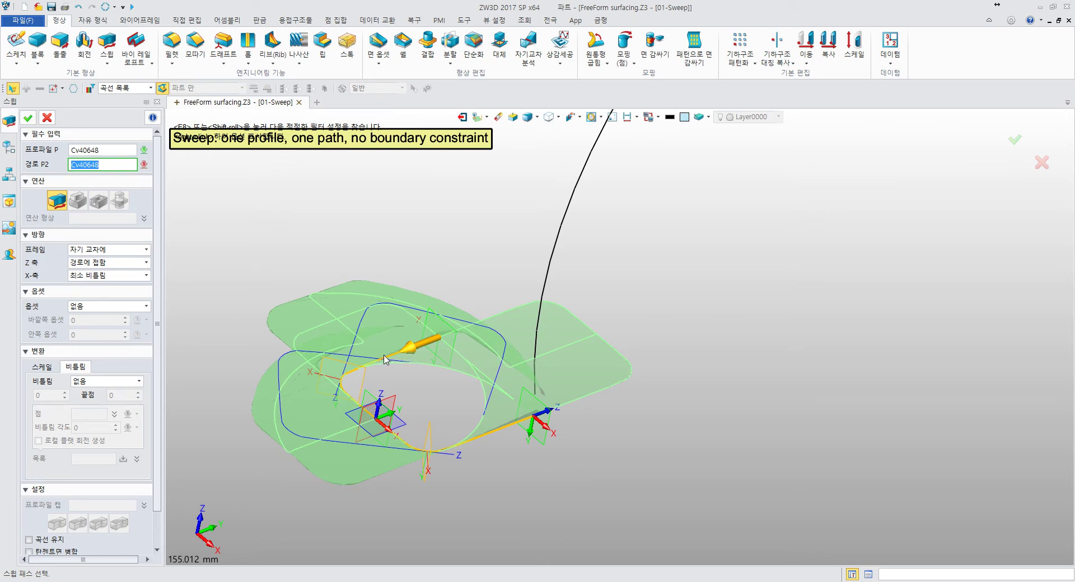
{"action": "middle_click_drag", "start_coordinate": [385, 360], "coordinate": [374, 340]}
{"action": "left_click", "coordinate": [381, 323]}
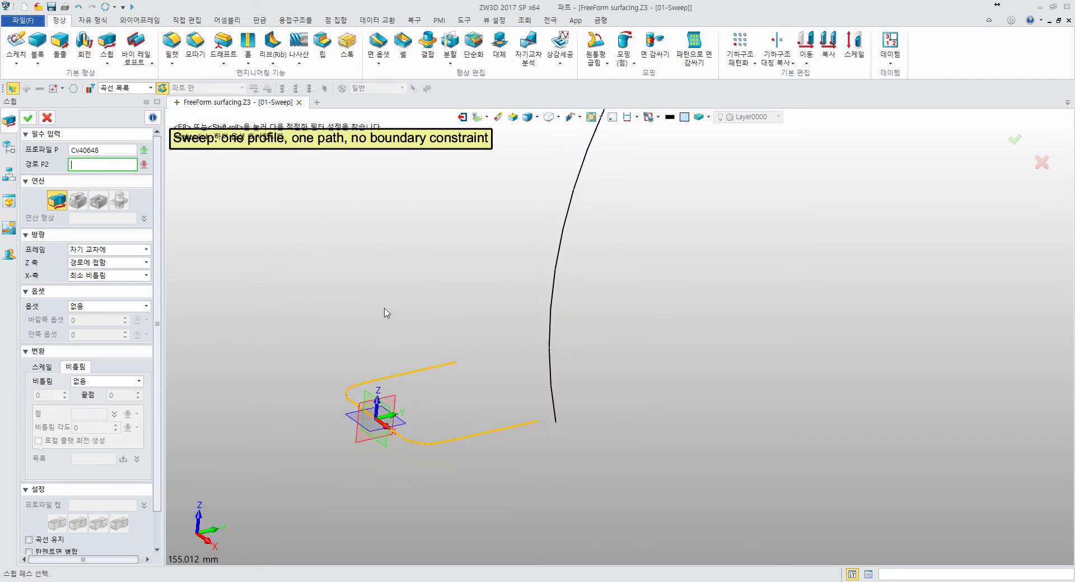
{"action": "middle_click_drag", "start_coordinate": [425, 268], "coordinate": [421, 290]}
{"action": "middle_click_drag", "start_coordinate": [505, 387], "coordinate": [622, 300]}
{"action": "scroll", "coordinate": [585, 314], "scroll_direction": "up", "scroll_amount": 4}
{"action": "scroll", "coordinate": [587, 318], "scroll_direction": "up", "scroll_amount": 1}
{"action": "middle_click_drag", "start_coordinate": [524, 331], "coordinate": [535, 369]}
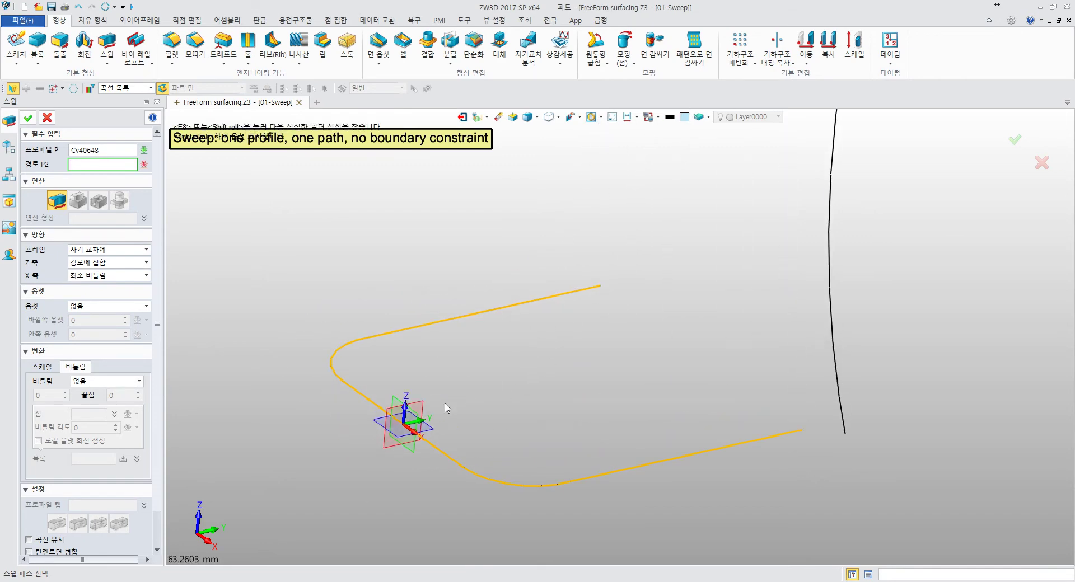
{"action": "left_click", "coordinate": [401, 433]}
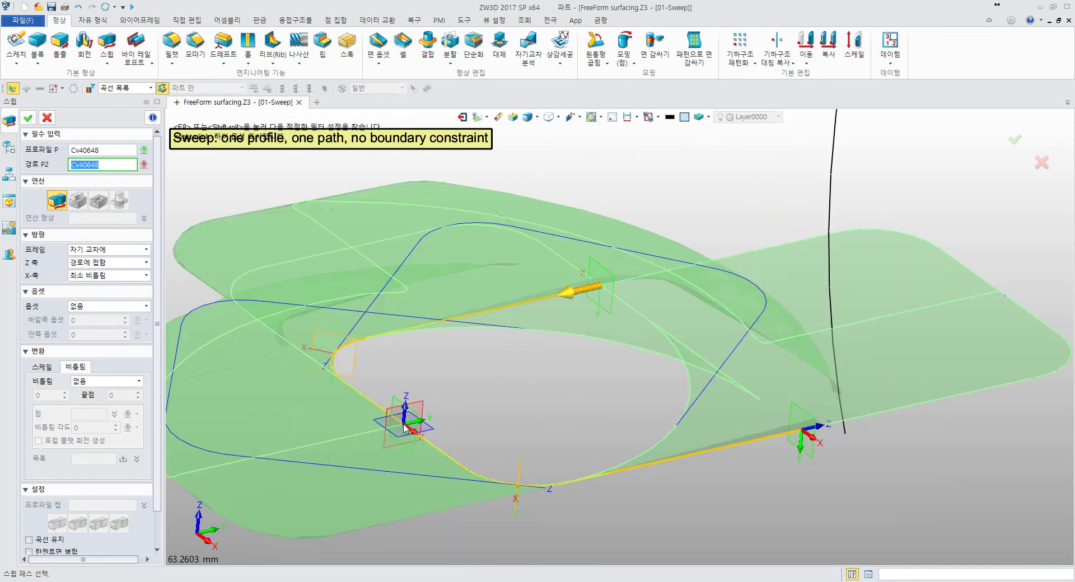
{"action": "left_click", "coordinate": [404, 424]}
Step: Choose the tall upright arc beside the profile as the sweep path
{"action": "middle_click_drag", "start_coordinate": [502, 245], "coordinate": [387, 244]}
{"action": "scroll", "coordinate": [385, 244], "scroll_direction": "down", "scroll_amount": 2}
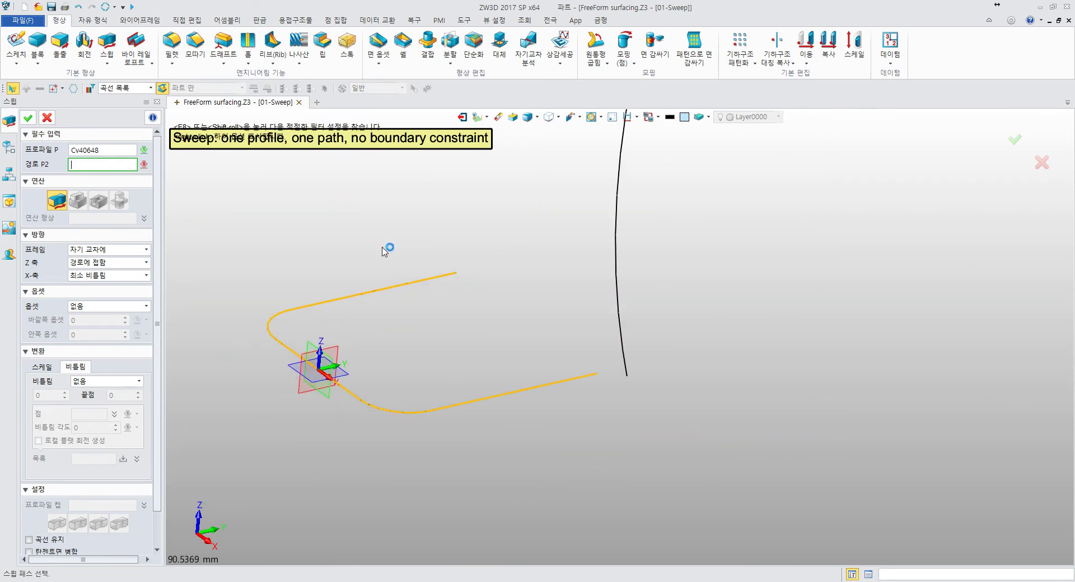
{"action": "left_click", "coordinate": [619, 347]}
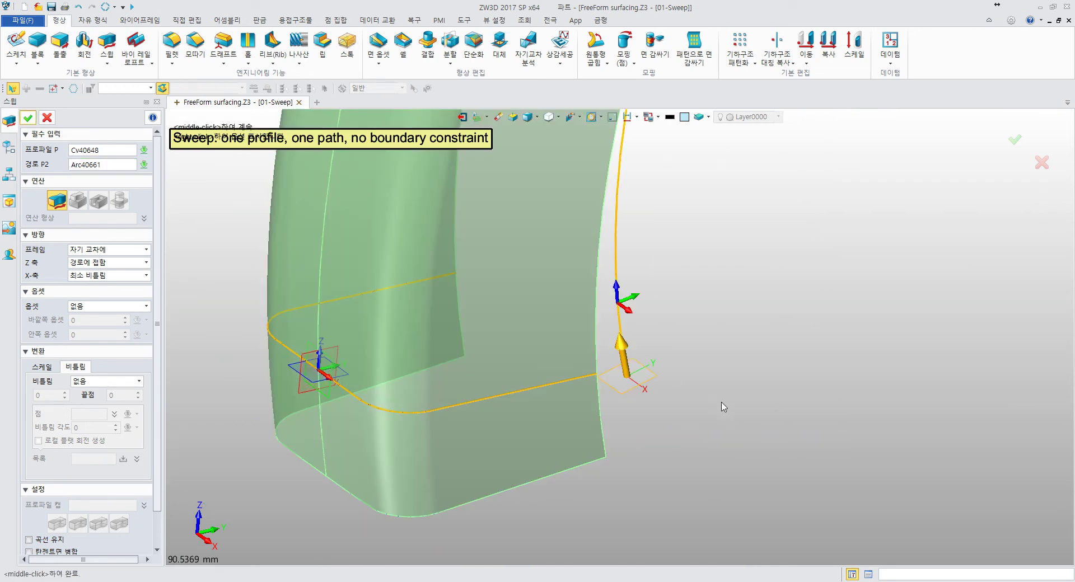
Step: Examine the sweep preview from several angles, comparing the swept surface with its profile, path and section frames
{"action": "right_click_drag", "start_coordinate": [659, 447], "coordinate": [648, 427]}
{"action": "scroll", "coordinate": [652, 430], "scroll_direction": "down", "scroll_amount": 3}
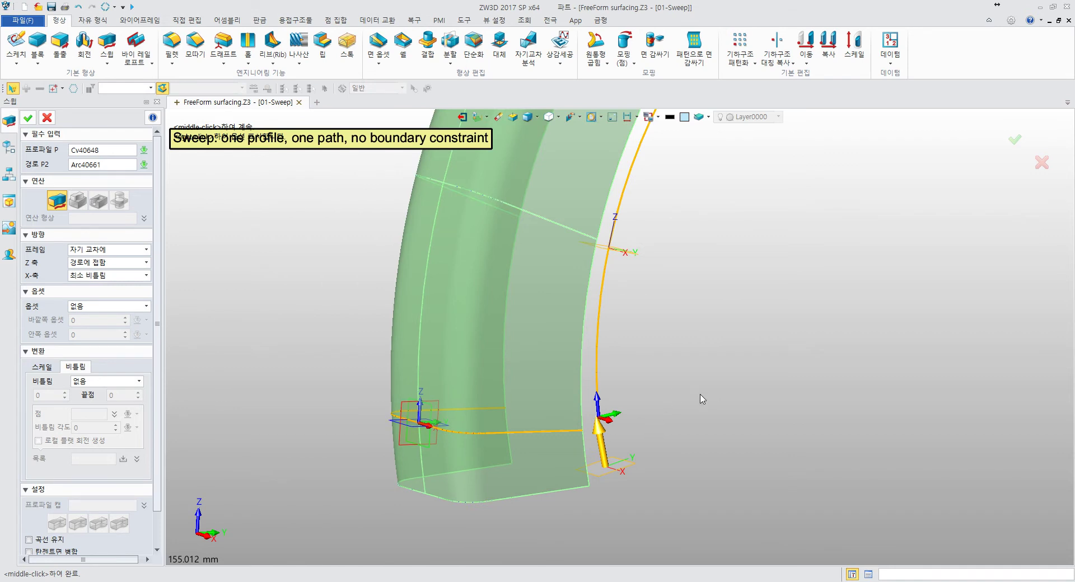
{"action": "right_click_drag", "start_coordinate": [700, 393], "coordinate": [673, 401]}
{"action": "scroll", "coordinate": [672, 400], "scroll_direction": "down", "scroll_amount": 1}
{"action": "middle_click_drag", "start_coordinate": [673, 400], "coordinate": [600, 418]}
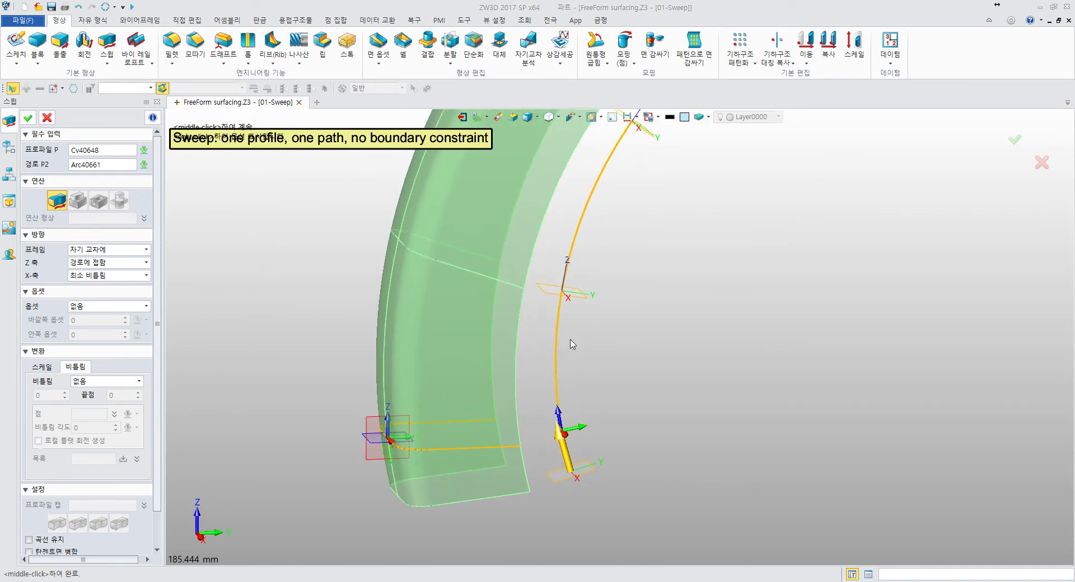
{"action": "right_click_drag", "start_coordinate": [636, 477], "coordinate": [682, 407]}
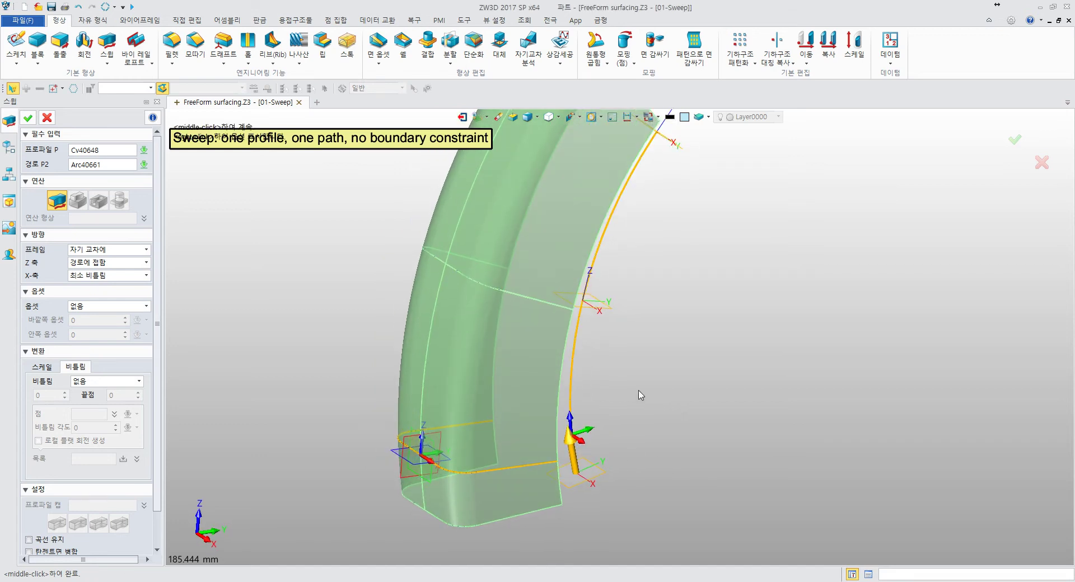
{"action": "scroll", "coordinate": [641, 395], "scroll_direction": "up", "scroll_amount": 1}
{"action": "scroll", "coordinate": [627, 390], "scroll_direction": "down", "scroll_amount": 1}
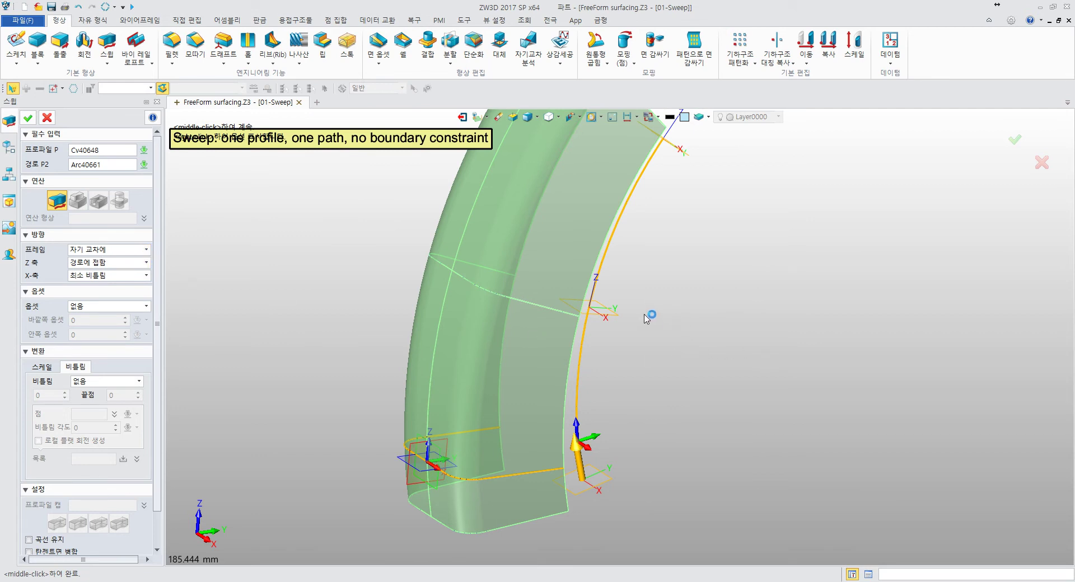
{"action": "scroll", "coordinate": [649, 344], "scroll_direction": "up", "scroll_amount": 2}
{"action": "scroll", "coordinate": [656, 379], "scroll_direction": "up", "scroll_amount": 1}
{"action": "middle_click_drag", "start_coordinate": [492, 396], "coordinate": [632, 332]}
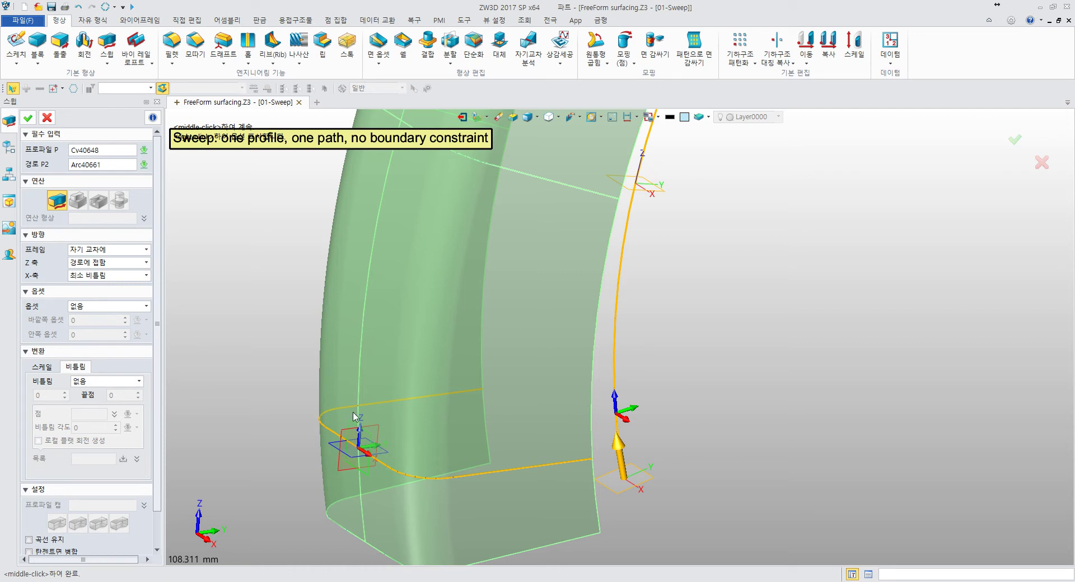
{"action": "scroll", "coordinate": [456, 391], "scroll_direction": "down", "scroll_amount": 5}
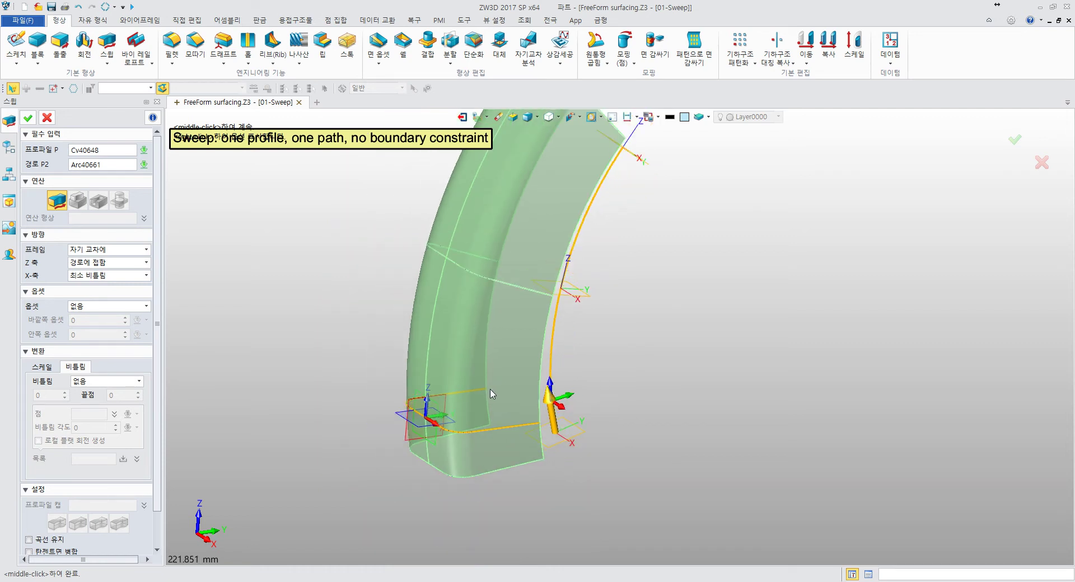
{"action": "middle_click_drag", "start_coordinate": [497, 383], "coordinate": [509, 416]}
{"action": "right_click_drag", "start_coordinate": [509, 416], "coordinate": [480, 414]}
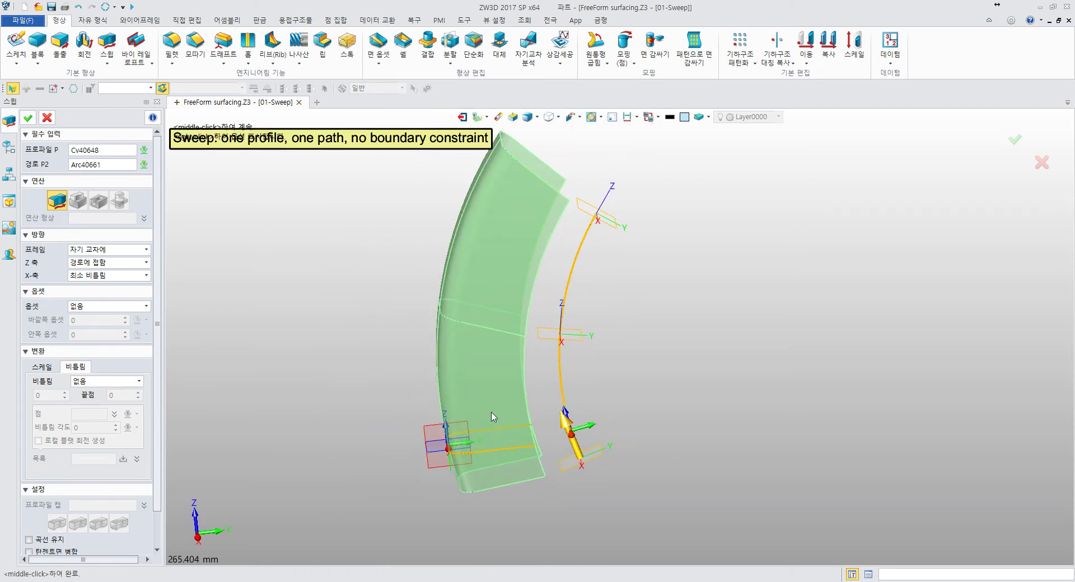
{"action": "right_click_drag", "start_coordinate": [617, 384], "coordinate": [623, 376]}
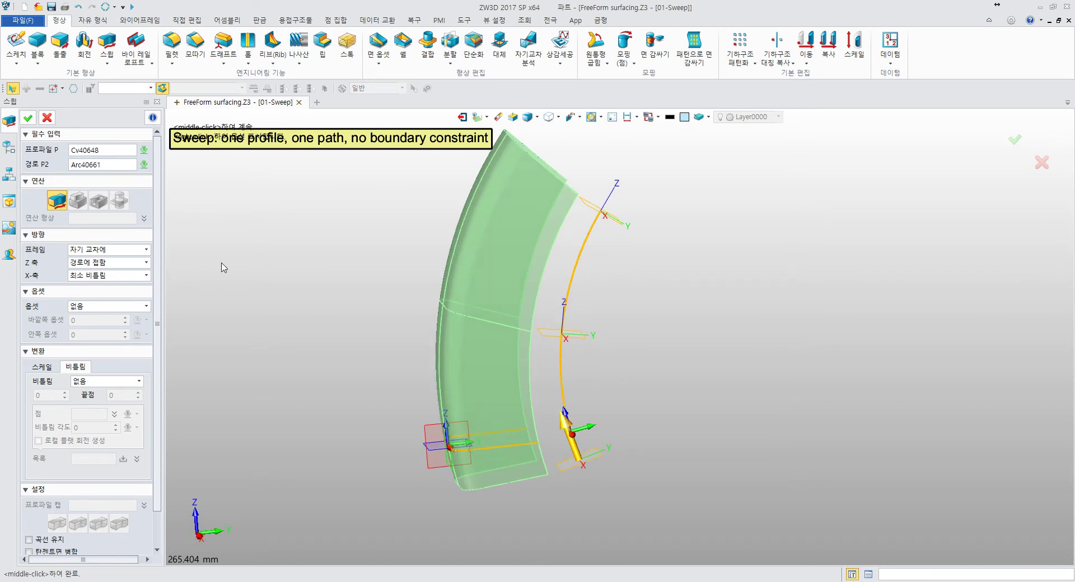
Step: Widen the sweep settings area and set the sweep's frame to the default frame (기본 프레임)
{"action": "left_click_drag", "start_coordinate": [163, 261], "coordinate": [198, 268]}
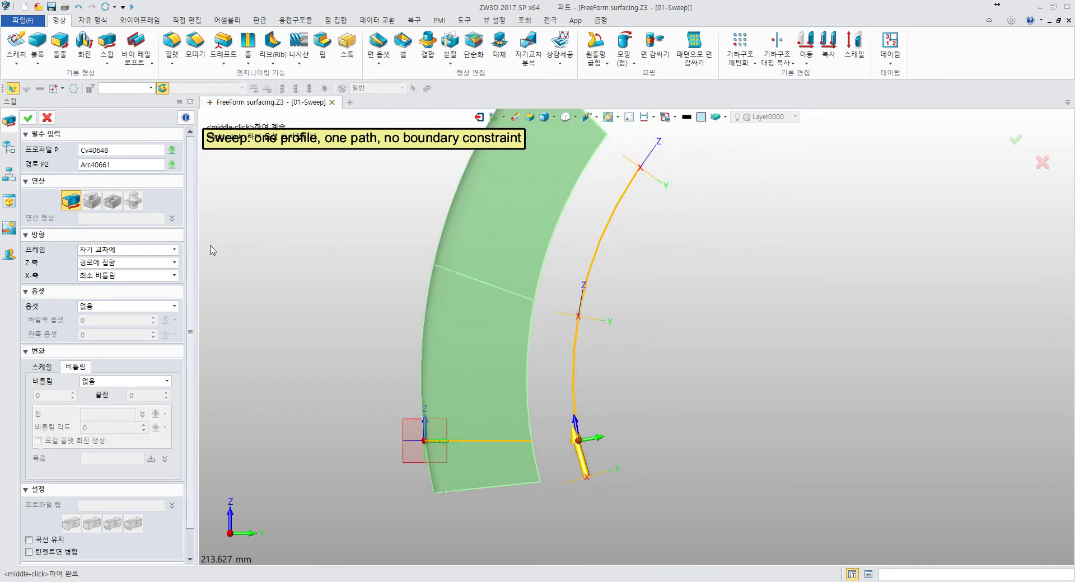
{"action": "left_click", "coordinate": [168, 250]}
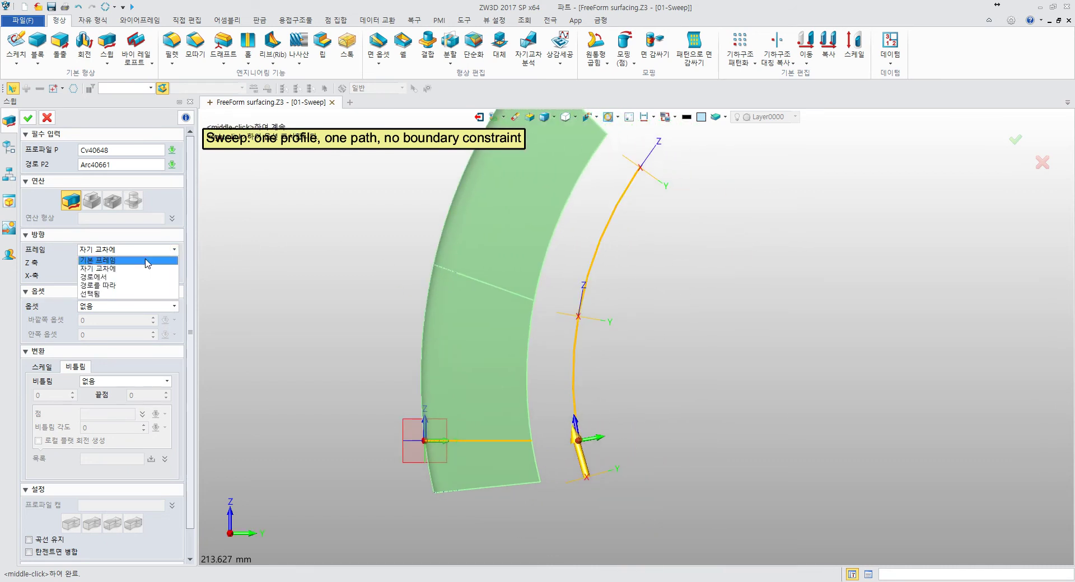
{"action": "left_click", "coordinate": [150, 260]}
{"action": "middle_click_drag", "start_coordinate": [321, 278], "coordinate": [213, 267]}
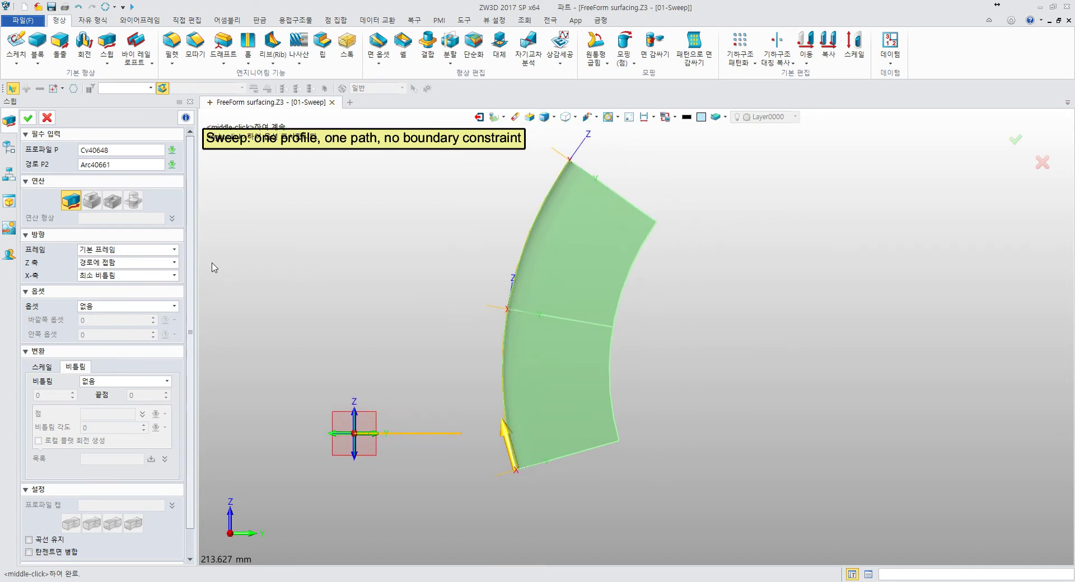
{"action": "left_click", "coordinate": [119, 253]}
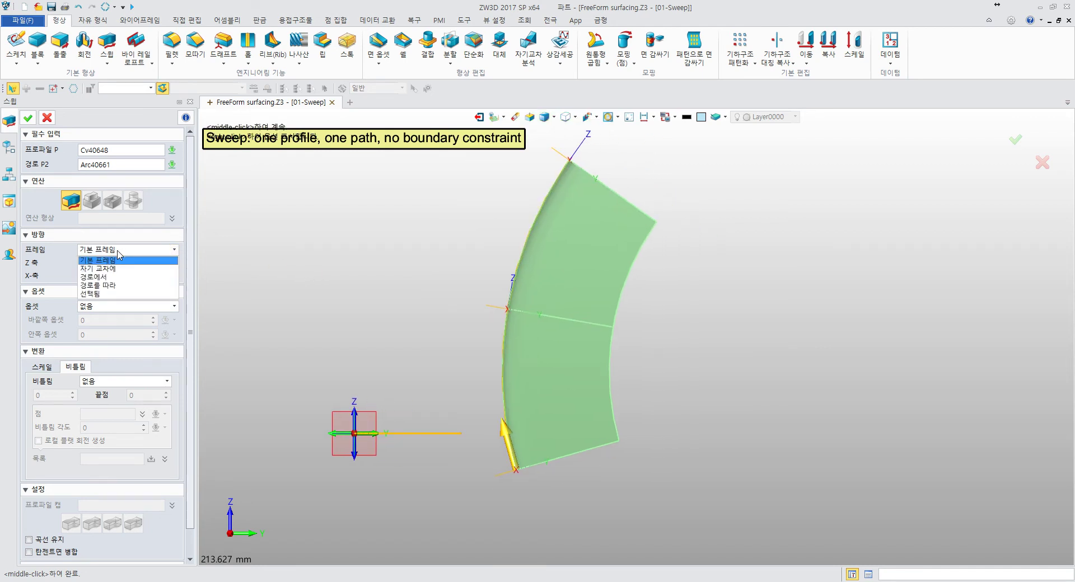
{"action": "left_click", "coordinate": [70, 251]}
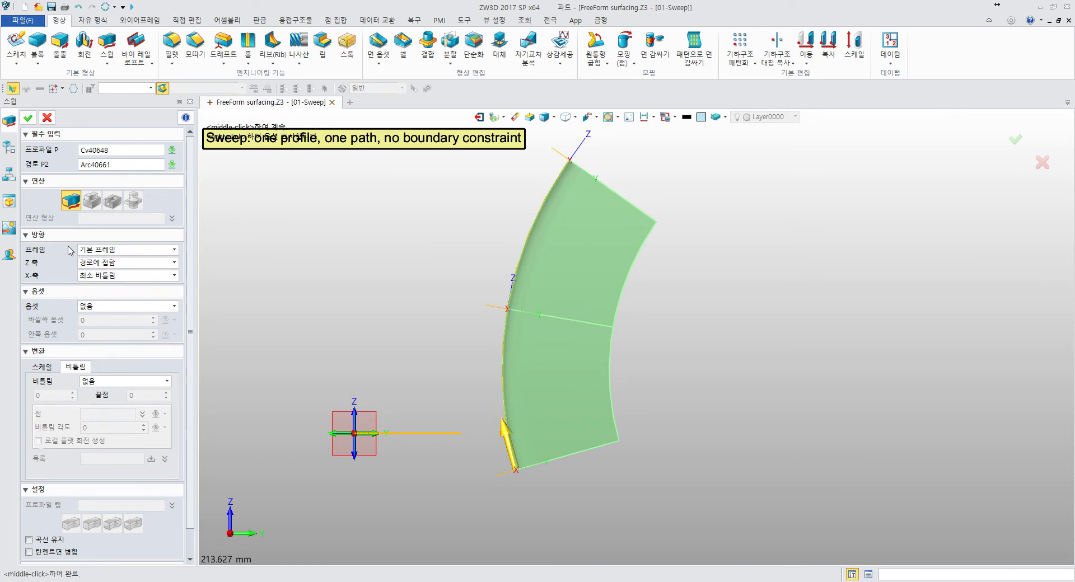
{"action": "left_click", "coordinate": [118, 254]}
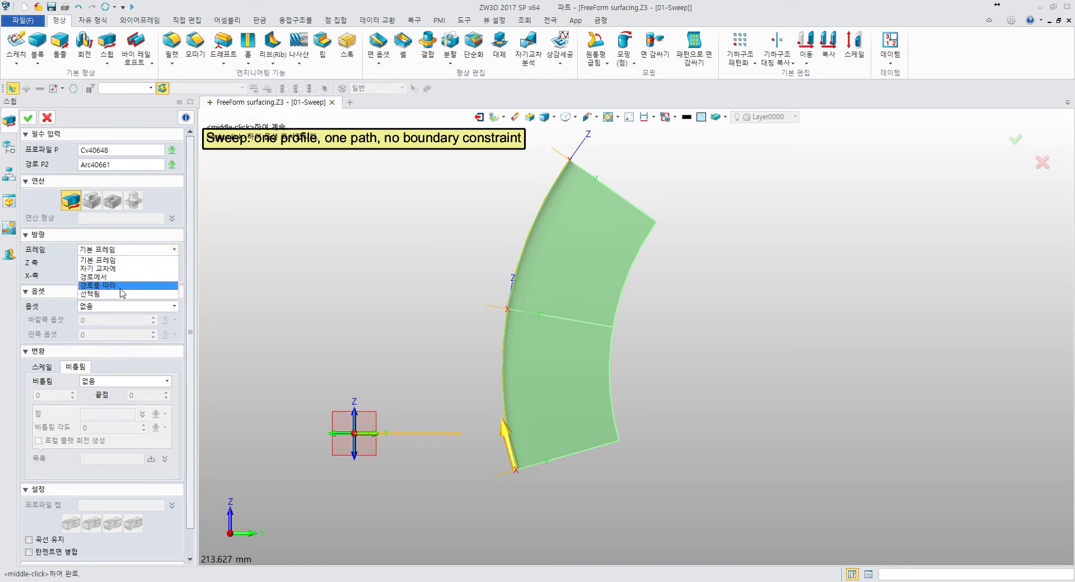
{"action": "left_click", "coordinate": [94, 245]}
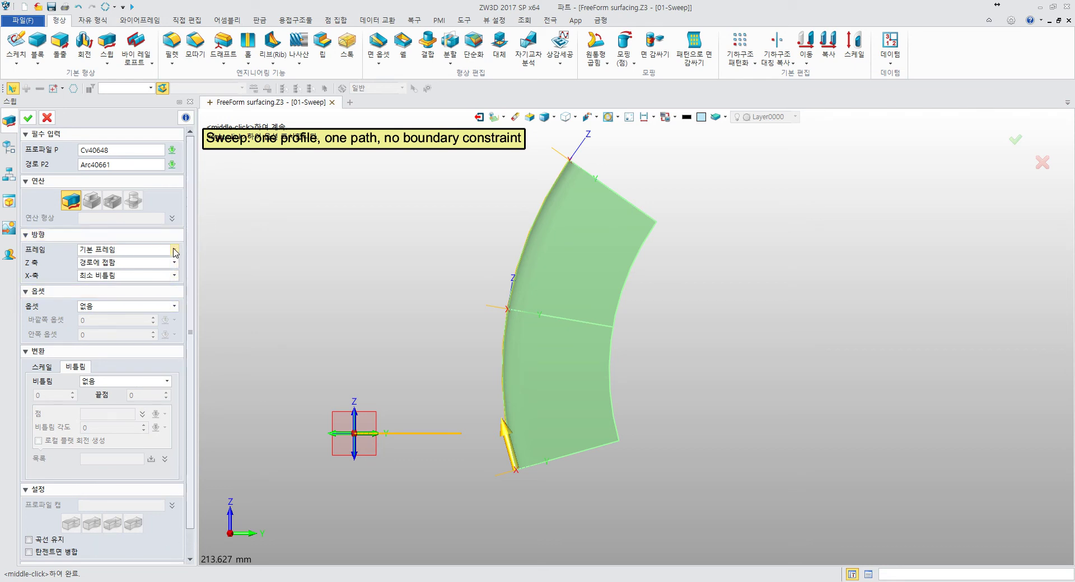
Step: Examine the default-frame sweep preview at an angle, comparing the U-shaped profile's position with the frame at the path's start
{"action": "middle_click_drag", "start_coordinate": [305, 244], "coordinate": [240, 230]}
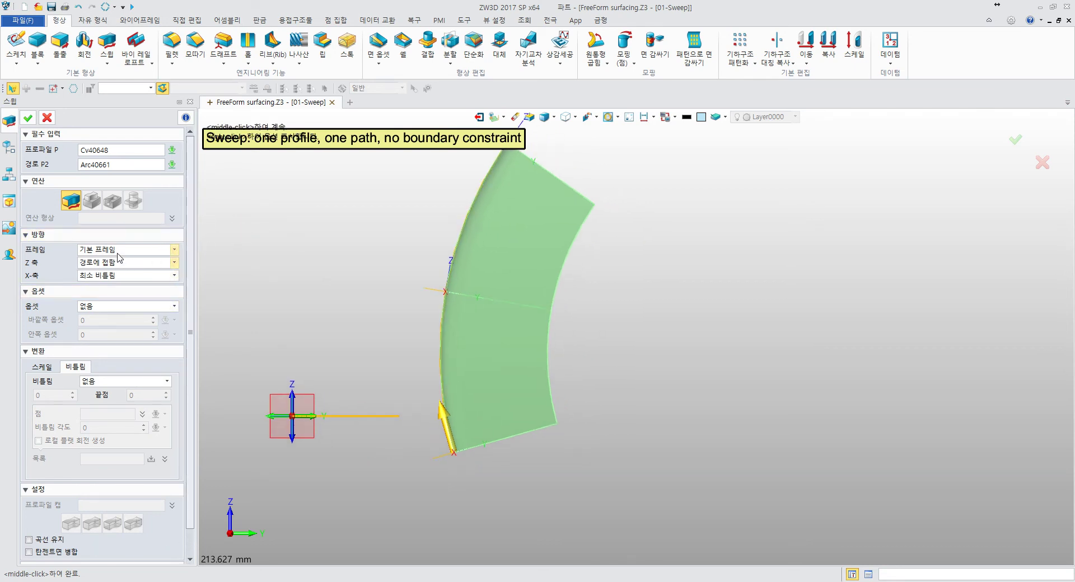
{"action": "middle_click_drag", "start_coordinate": [238, 279], "coordinate": [347, 272]}
{"action": "scroll", "coordinate": [340, 306], "scroll_direction": "up", "scroll_amount": 2}
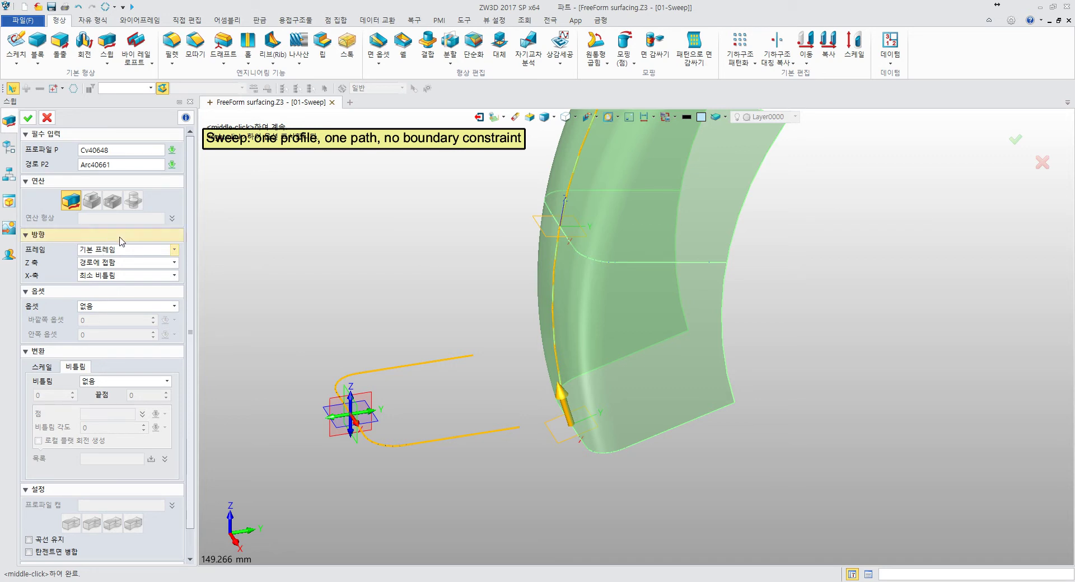
{"action": "middle_click_drag", "start_coordinate": [298, 255], "coordinate": [301, 264]}
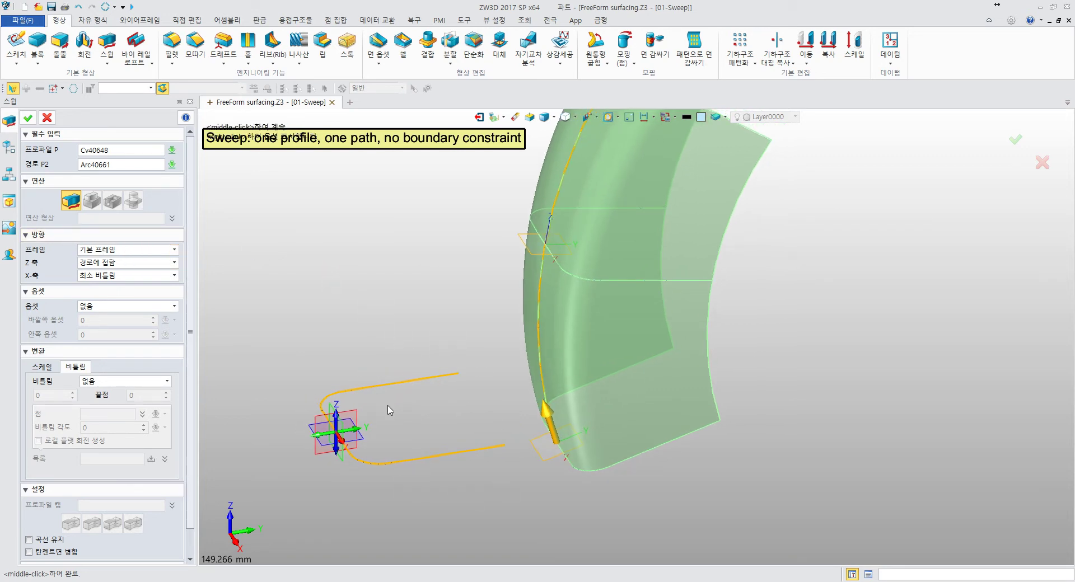
{"action": "mouse_move", "coordinate": [558, 444]}
{"action": "middle_mouse_down"}
{"action": "mouse_move", "coordinate": [511, 432]}
{"action": "mouse_move", "coordinate": [495, 449]}
{"action": "middle_mouse_up"}
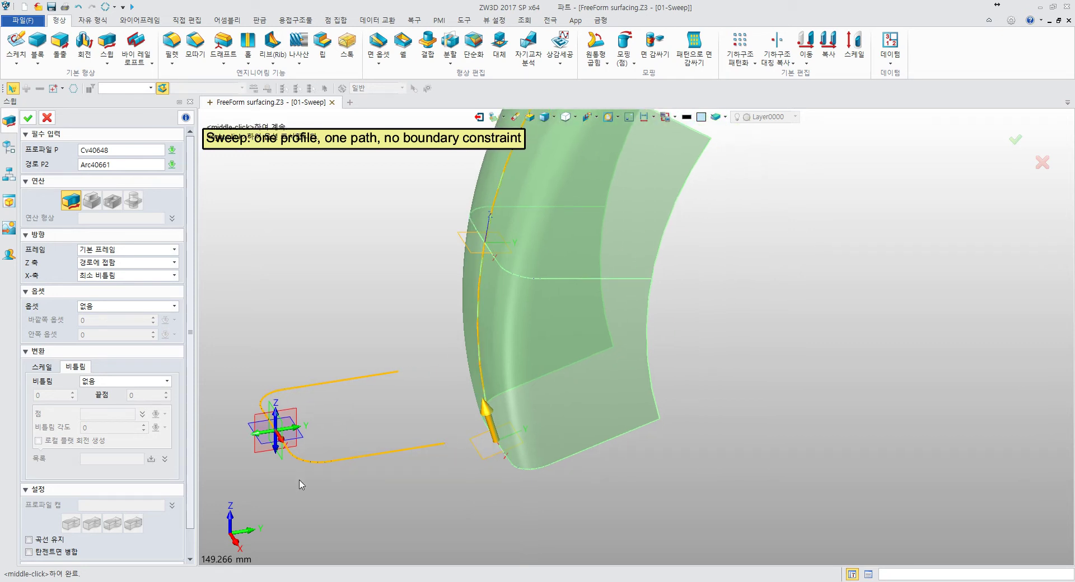
{"action": "middle_click_drag", "start_coordinate": [538, 431], "coordinate": [624, 382]}
{"action": "mouse_move", "coordinate": [550, 429]}
{"action": "right_mouse_down"}
{"action": "mouse_move", "coordinate": [551, 335]}
{"action": "mouse_move", "coordinate": [544, 412]}
{"action": "mouse_move", "coordinate": [576, 427]}
{"action": "mouse_move", "coordinate": [559, 432]}
{"action": "right_mouse_up"}
{"action": "middle_click_drag", "start_coordinate": [559, 431], "coordinate": [440, 476]}
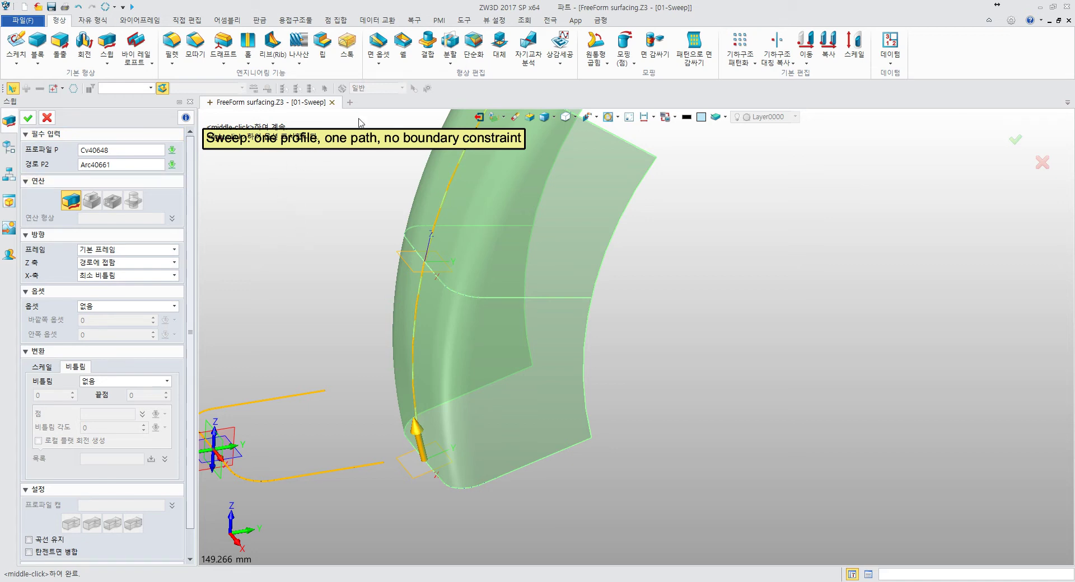
{"action": "left_click", "coordinate": [94, 20]}
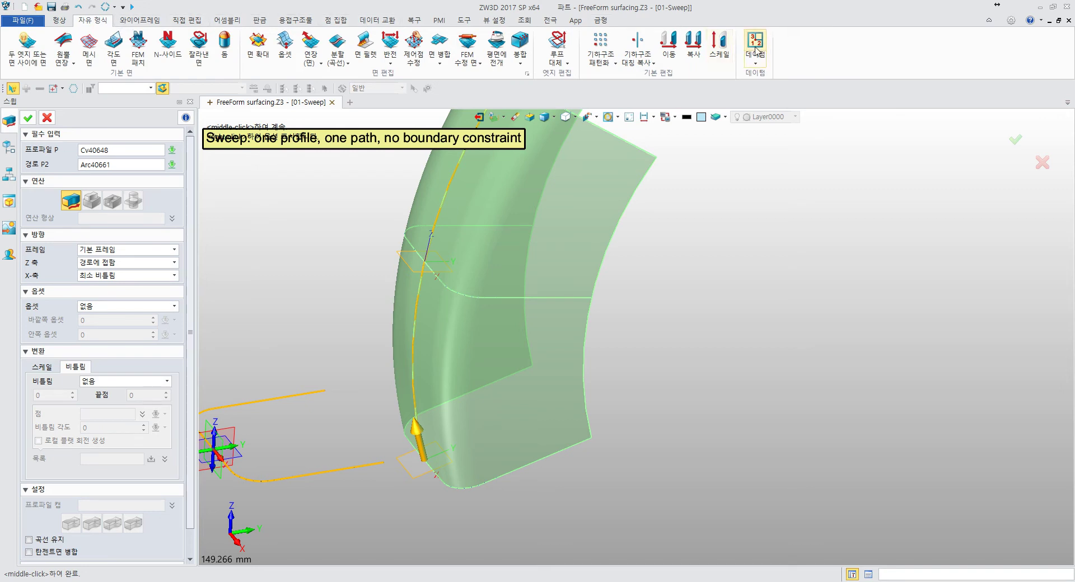
{"action": "left_click", "coordinate": [120, 22]}
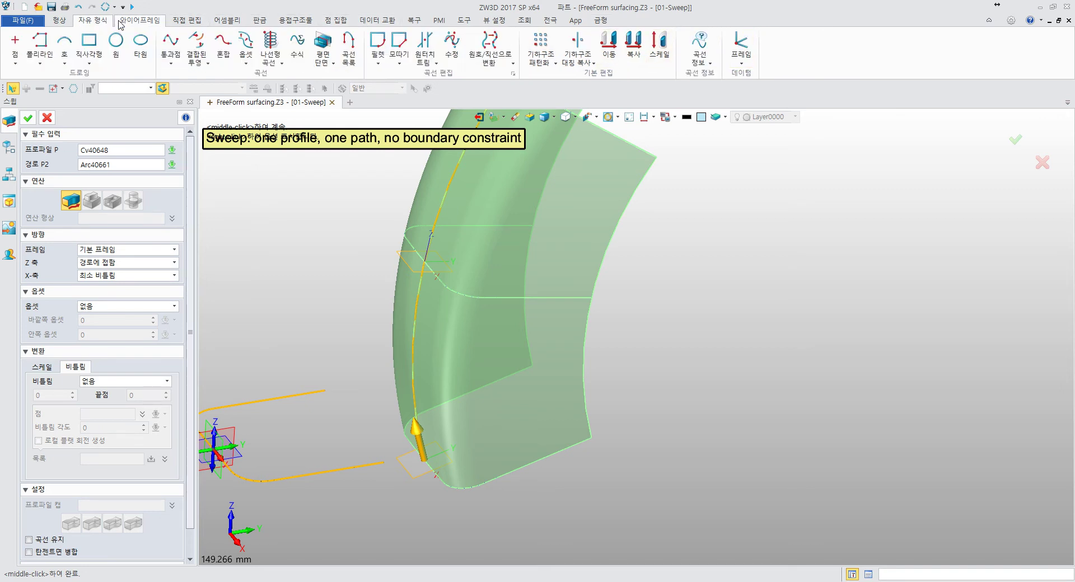
{"action": "left_click", "coordinate": [59, 20]}
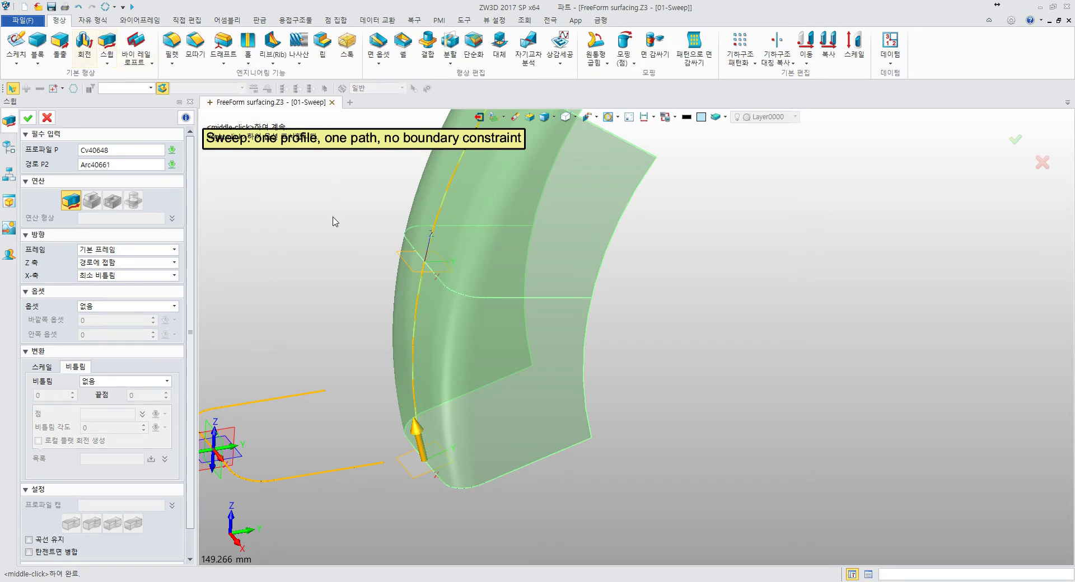
Step: Examine the default-frame sweep in the right side view, comparing its start, middle and end sections with the flat profile
{"action": "middle_click_drag", "start_coordinate": [330, 231], "coordinate": [431, 254]}
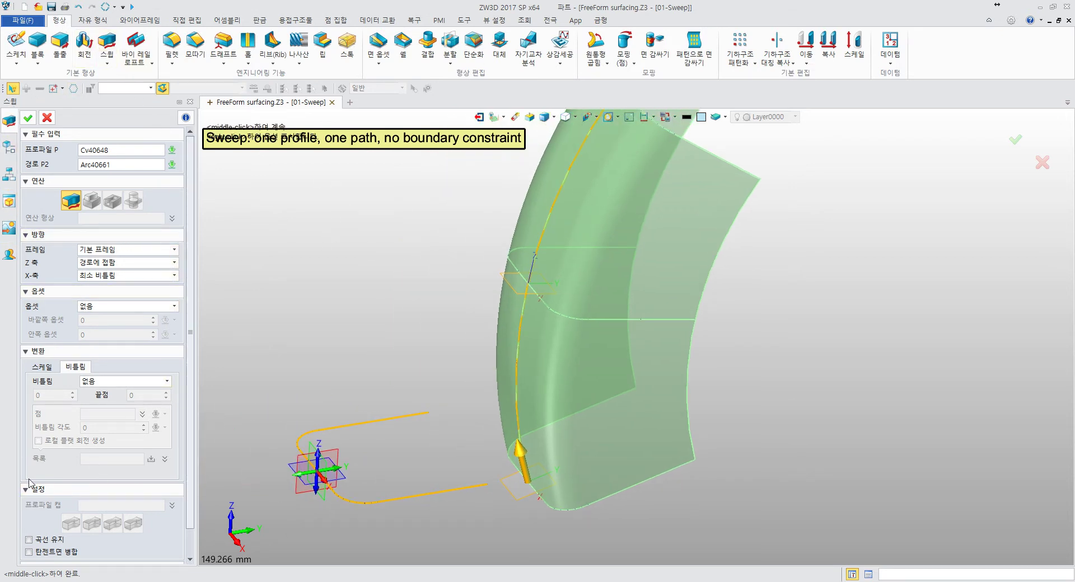
{"action": "middle_click_drag", "start_coordinate": [307, 350], "coordinate": [329, 309]}
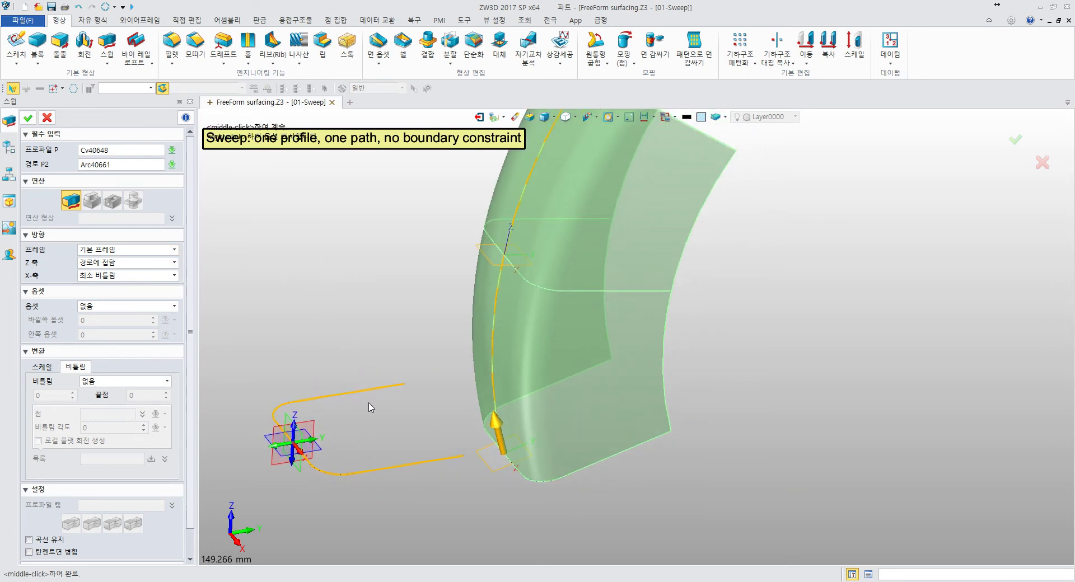
{"action": "right_click_drag", "start_coordinate": [419, 419], "coordinate": [409, 404]}
{"action": "key", "text": "ctrl+r"}
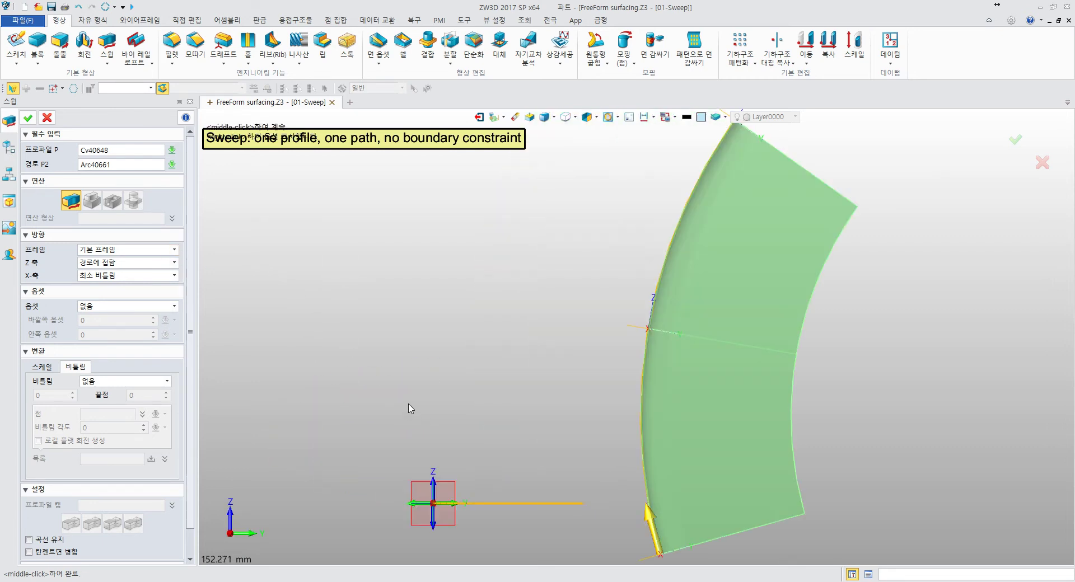
{"action": "middle_click_drag", "start_coordinate": [483, 518], "coordinate": [422, 393]}
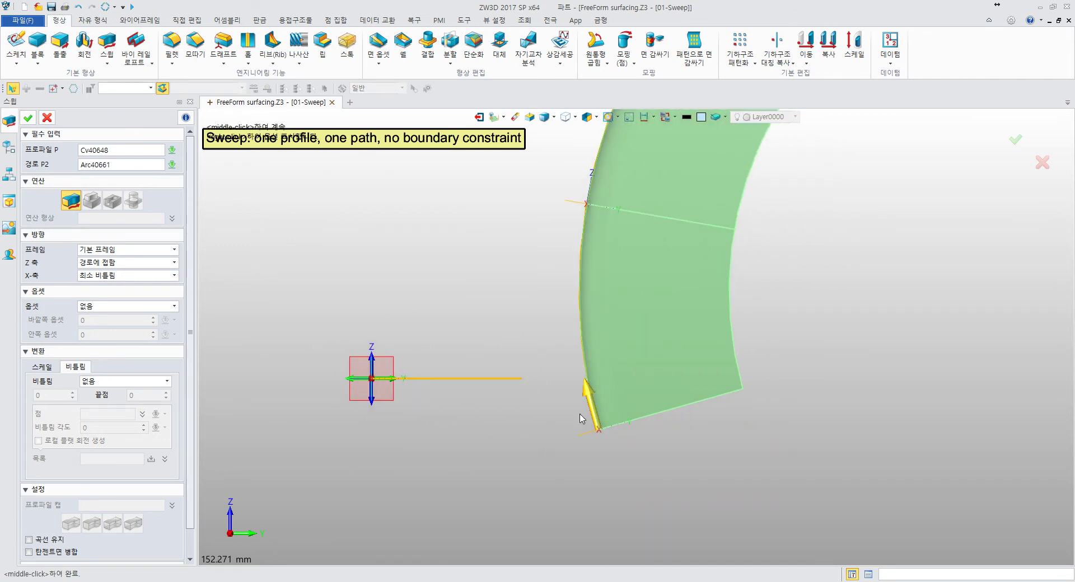
{"action": "middle_click_drag", "start_coordinate": [571, 432], "coordinate": [355, 465]}
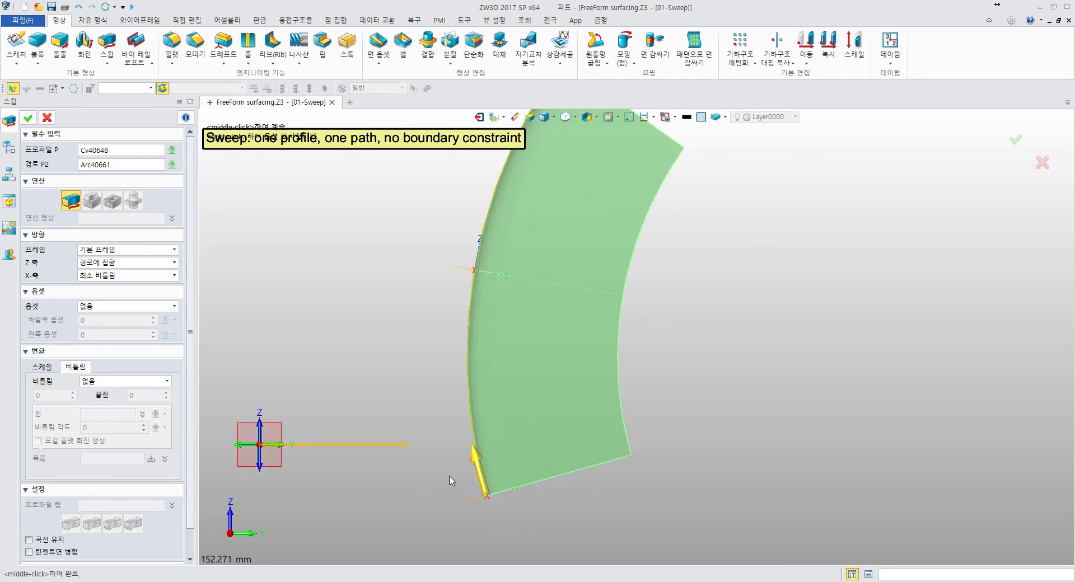
{"action": "middle_click_drag", "start_coordinate": [458, 482], "coordinate": [557, 427]}
{"action": "scroll", "coordinate": [558, 426], "scroll_direction": "down", "scroll_amount": 2}
{"action": "middle_click_drag", "start_coordinate": [525, 367], "coordinate": [496, 350]}
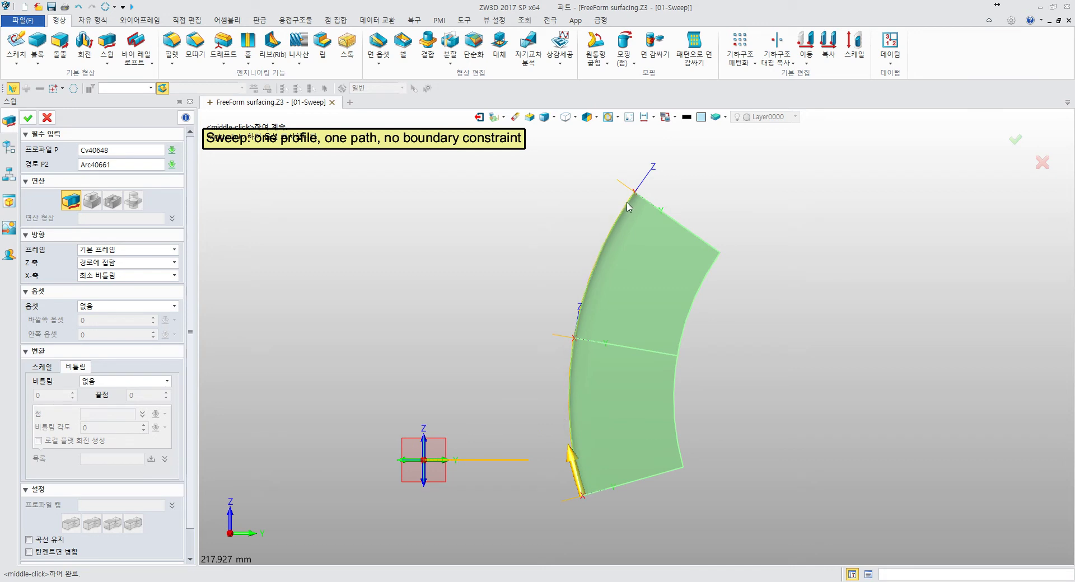
{"action": "middle_click_drag", "start_coordinate": [572, 381], "coordinate": [570, 252]}
{"action": "scroll", "coordinate": [583, 293], "scroll_direction": "up", "scroll_amount": 5}
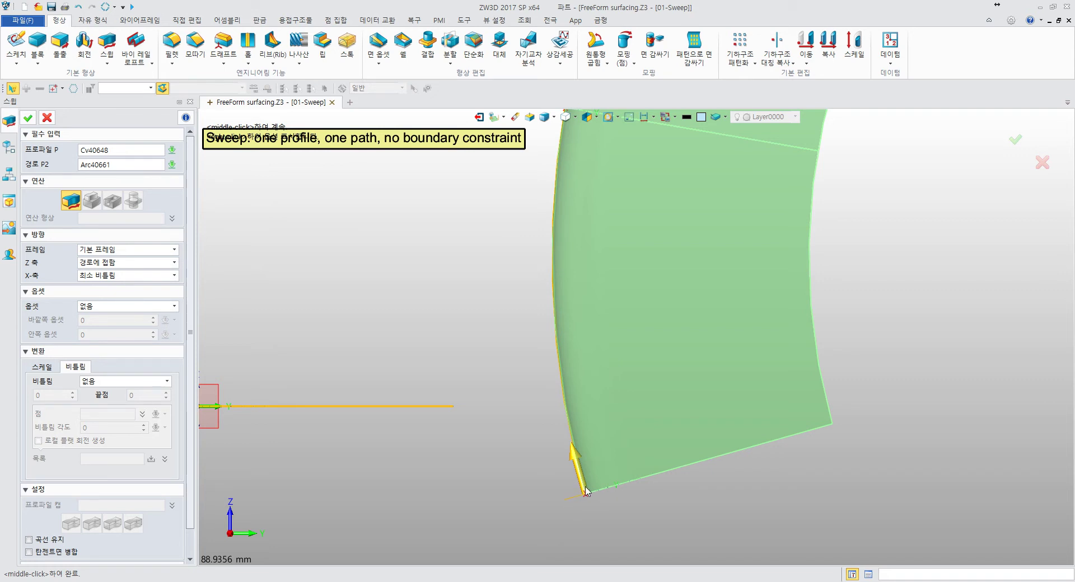
{"action": "scroll", "coordinate": [511, 268], "scroll_direction": "down", "scroll_amount": 3}
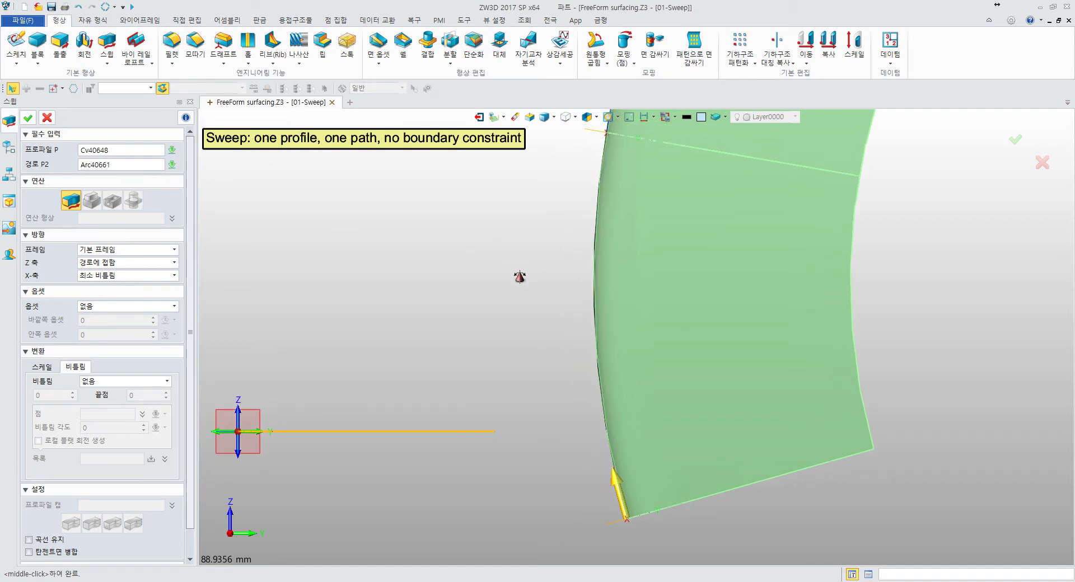
{"action": "scroll", "coordinate": [532, 300], "scroll_direction": "down", "scroll_amount": 3}
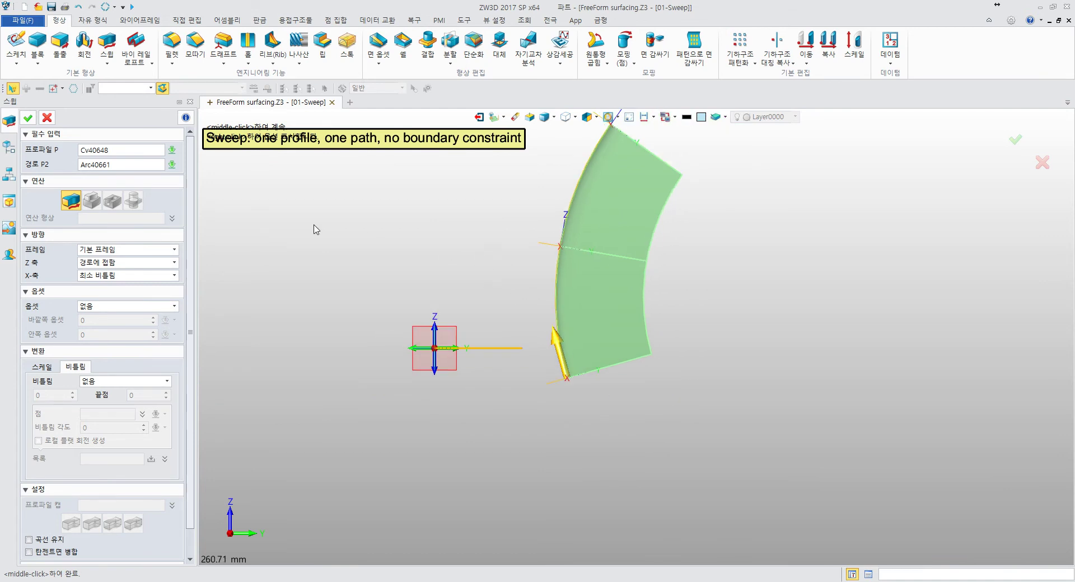
Step: Set the sweep's frame to self-intersection (자기 교차에) and inspect the surface's offset from the path in side and angled views
{"action": "left_click", "coordinate": [162, 255]}
{"action": "left_click", "coordinate": [134, 270]}
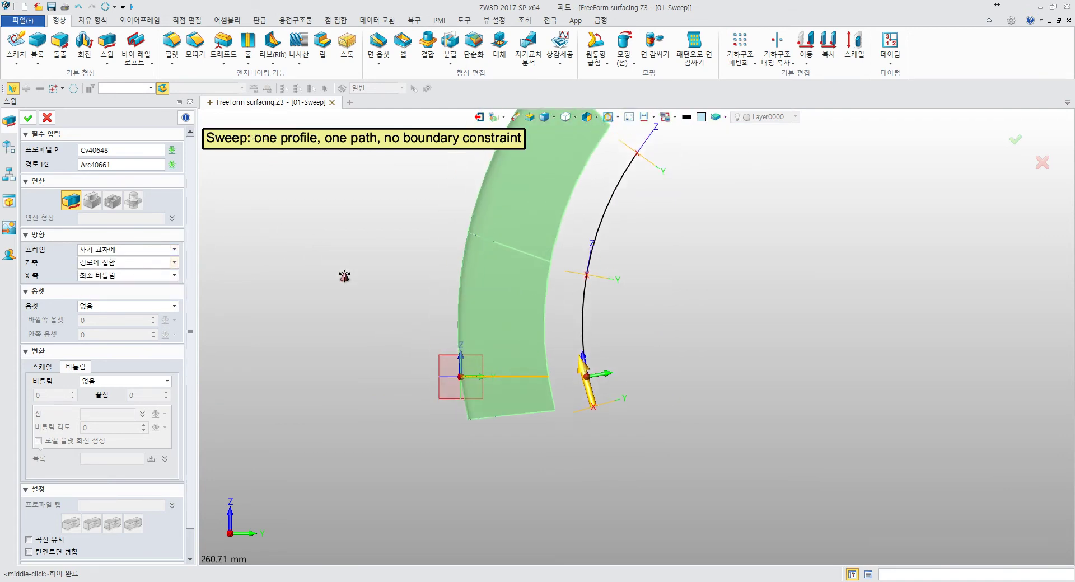
{"action": "middle_click_drag", "start_coordinate": [331, 291], "coordinate": [349, 331]}
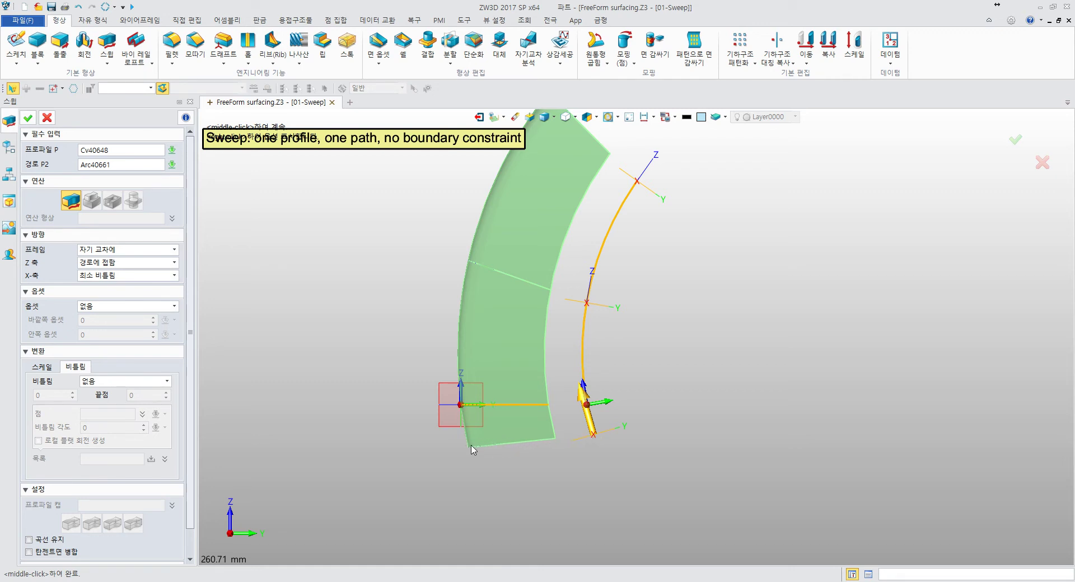
{"action": "scroll", "coordinate": [604, 409], "scroll_direction": "down", "scroll_amount": 3}
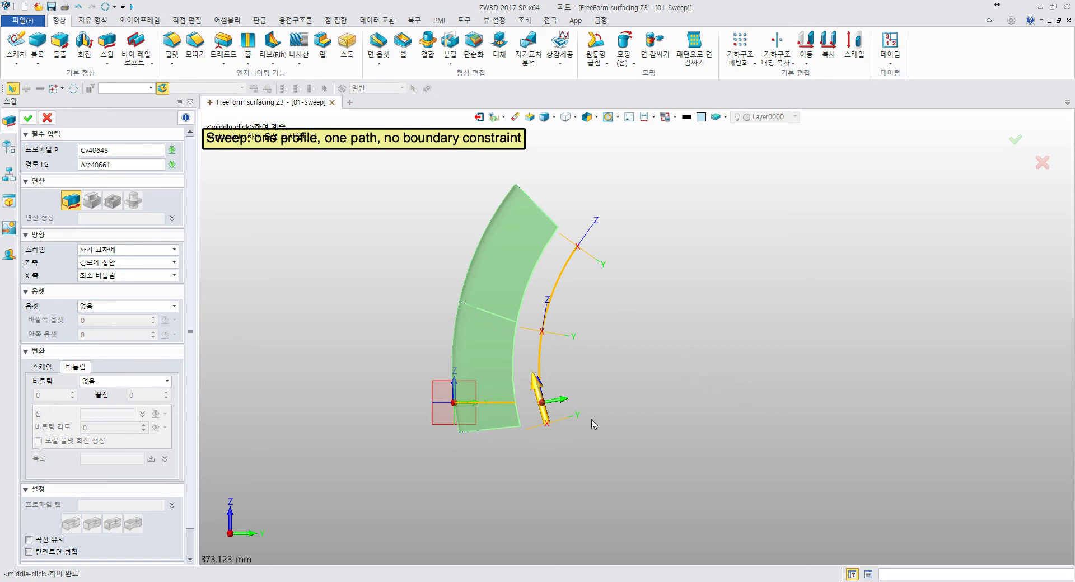
{"action": "middle_click_drag", "start_coordinate": [600, 387], "coordinate": [652, 391]}
{"action": "scroll", "coordinate": [651, 393], "scroll_direction": "up", "scroll_amount": 2}
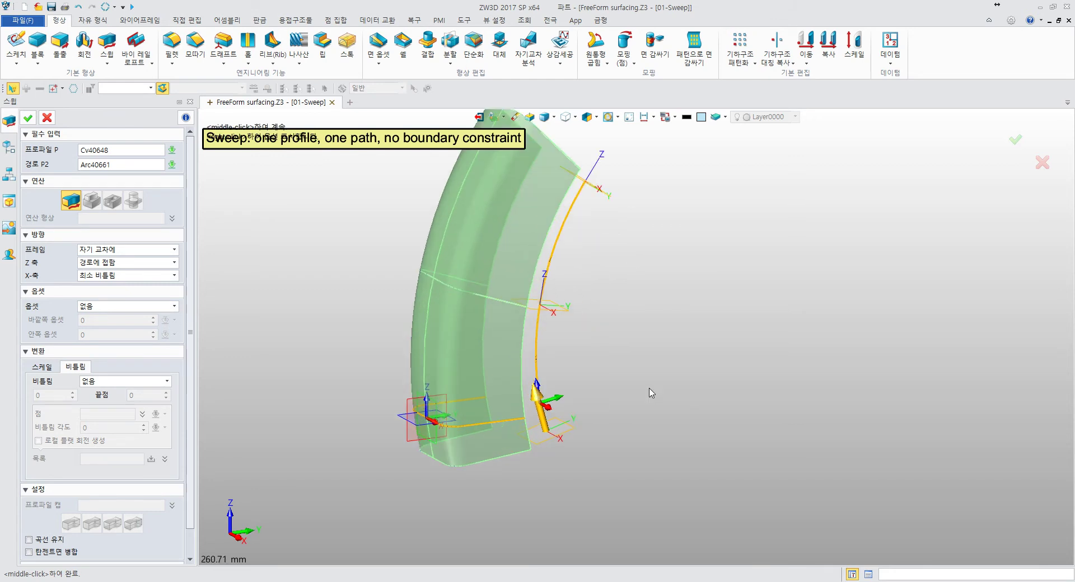
{"action": "middle_click_drag", "start_coordinate": [611, 284], "coordinate": [626, 297]}
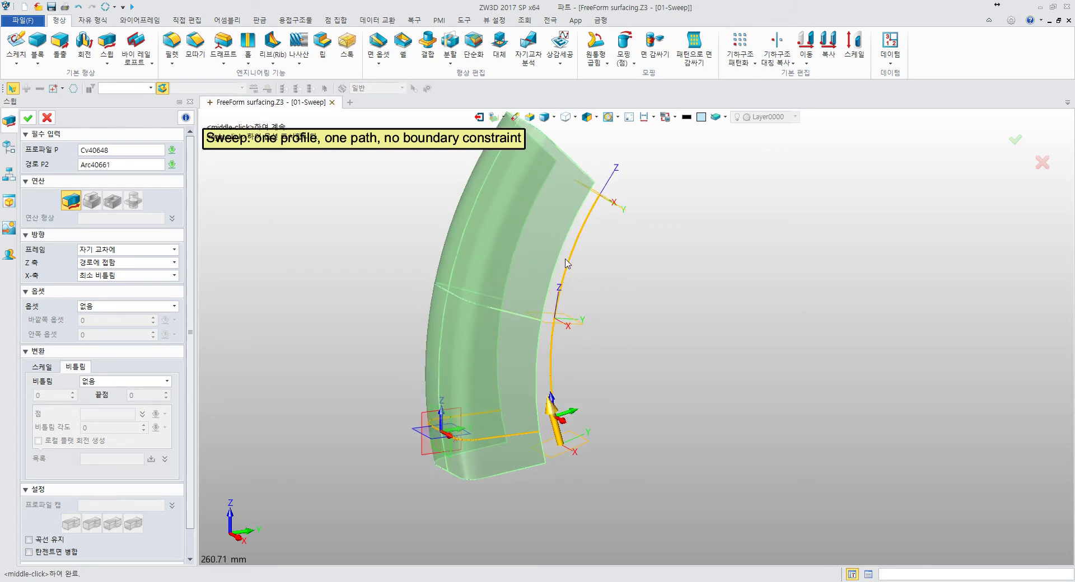
{"action": "mouse_move", "coordinate": [582, 273]}
{"action": "middle_mouse_down"}
{"action": "mouse_move", "coordinate": [600, 286]}
{"action": "mouse_move", "coordinate": [585, 275]}
{"action": "middle_mouse_up"}
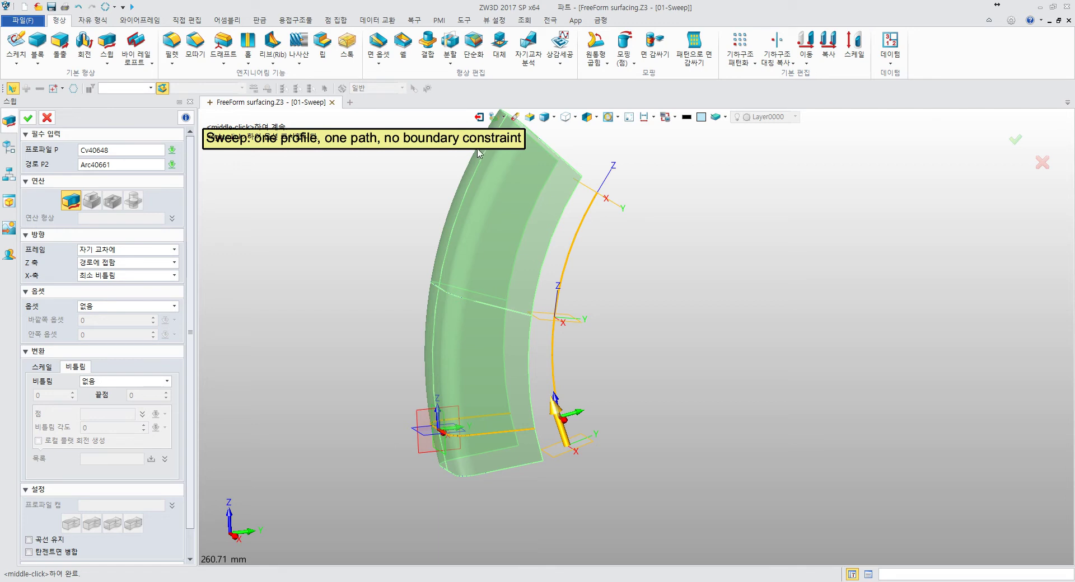
{"action": "key", "text": "ctrl+Right"}
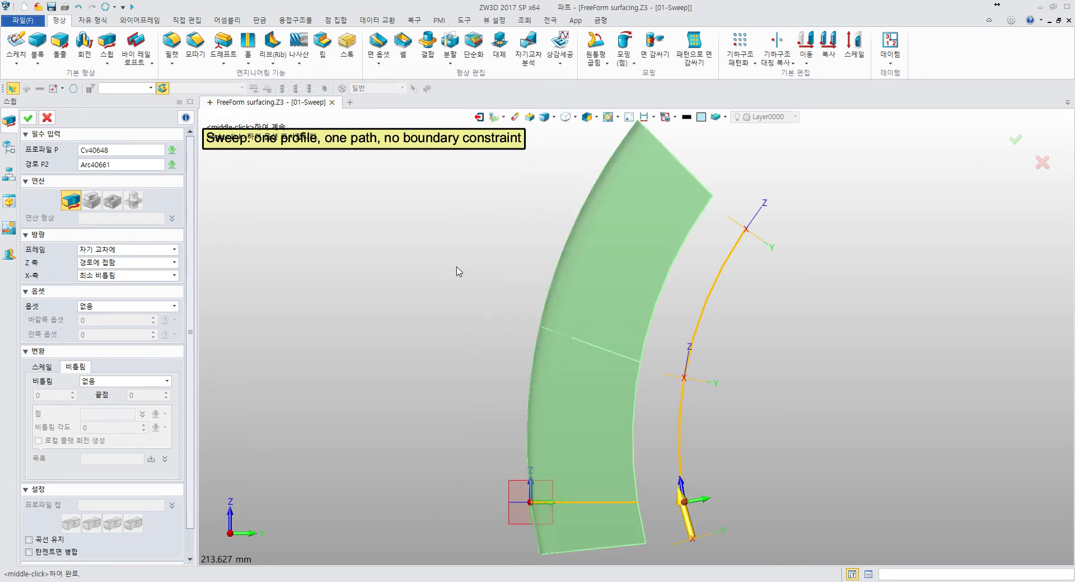
Step: Set the sweep's frame to at path (경로에서) and inspect how the surface runs from the profile beside the path
{"action": "left_click", "coordinate": [173, 249]}
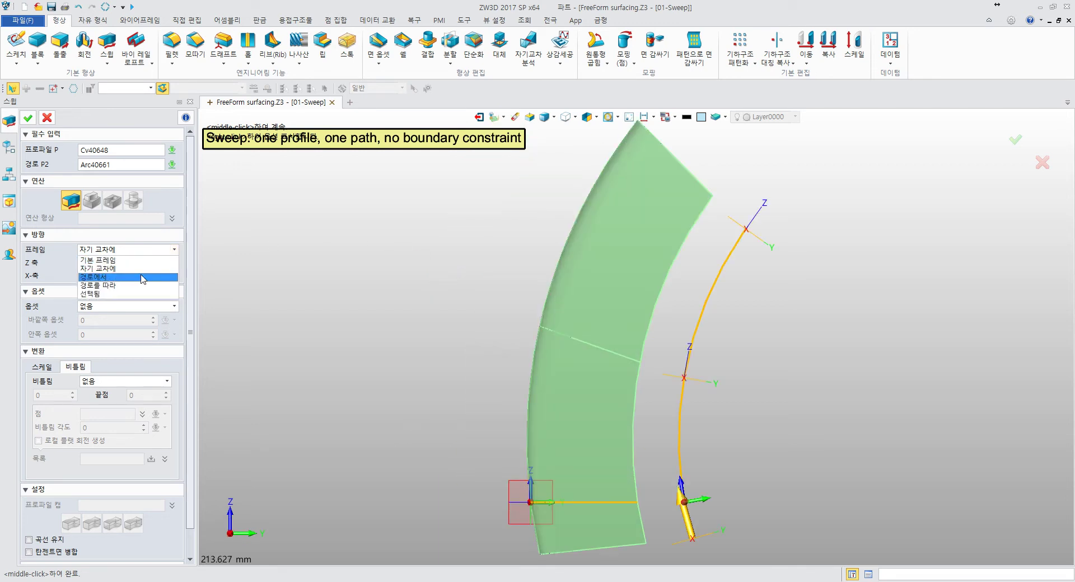
{"action": "left_click", "coordinate": [147, 278]}
{"action": "scroll", "coordinate": [269, 242], "scroll_direction": "down", "scroll_amount": 2}
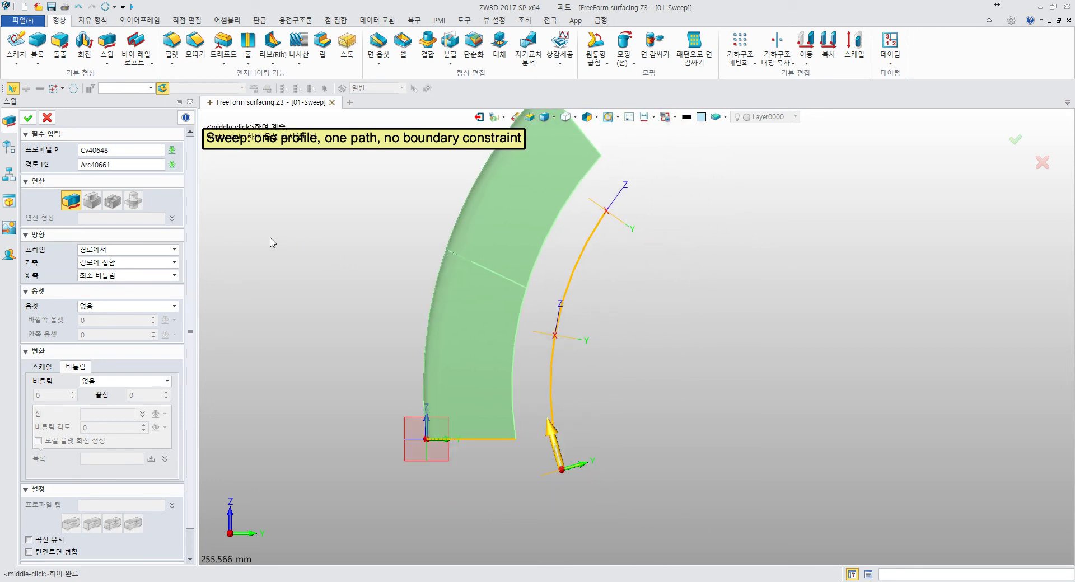
{"action": "middle_click_drag", "start_coordinate": [274, 241], "coordinate": [266, 285]}
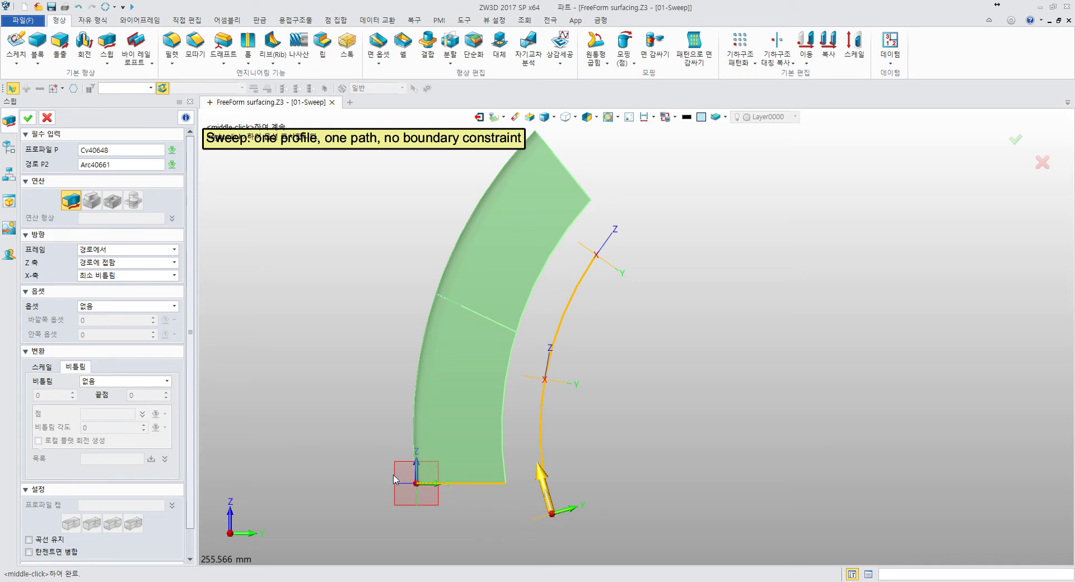
{"action": "middle_click_drag", "start_coordinate": [600, 258], "coordinate": [570, 255], "text": "shift"}
{"action": "middle_click_drag", "start_coordinate": [582, 200], "coordinate": [587, 251], "text": "shift"}
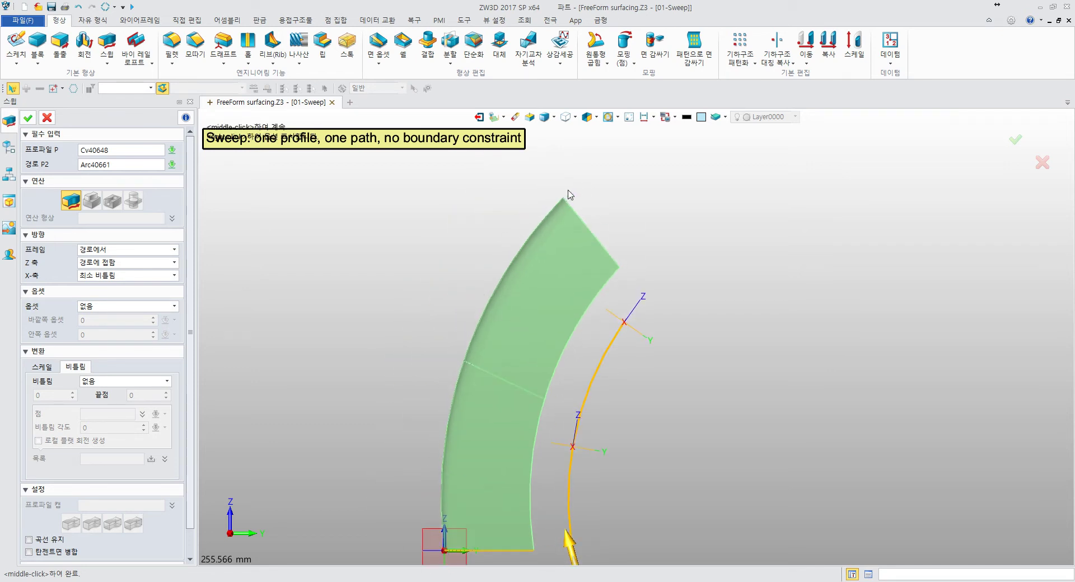
Step: Set the sweep's frame to along path (경로를 따라) and inspect the frame at the profile's end from several angles
{"action": "left_click", "coordinate": [117, 248]}
{"action": "left_click", "coordinate": [121, 279]}
{"action": "middle_click_drag", "start_coordinate": [280, 311], "coordinate": [241, 265]}
{"action": "scroll", "coordinate": [255, 250], "scroll_direction": "down", "scroll_amount": 1}
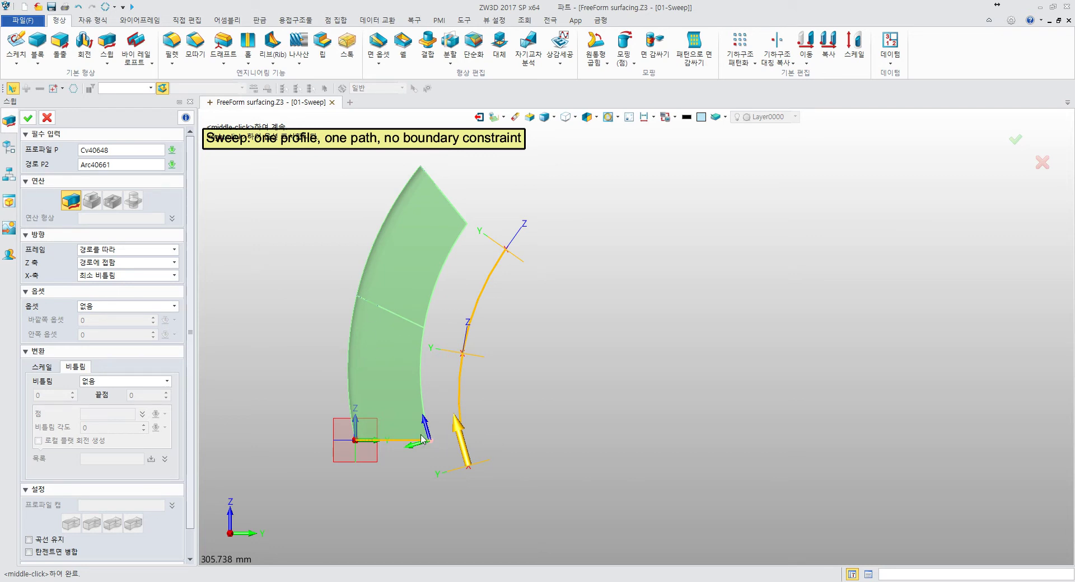
{"action": "mouse_move", "coordinate": [430, 437]}
{"action": "middle_mouse_down"}
{"action": "mouse_move", "coordinate": [434, 467]}
{"action": "mouse_move", "coordinate": [432, 456]}
{"action": "middle_mouse_up"}
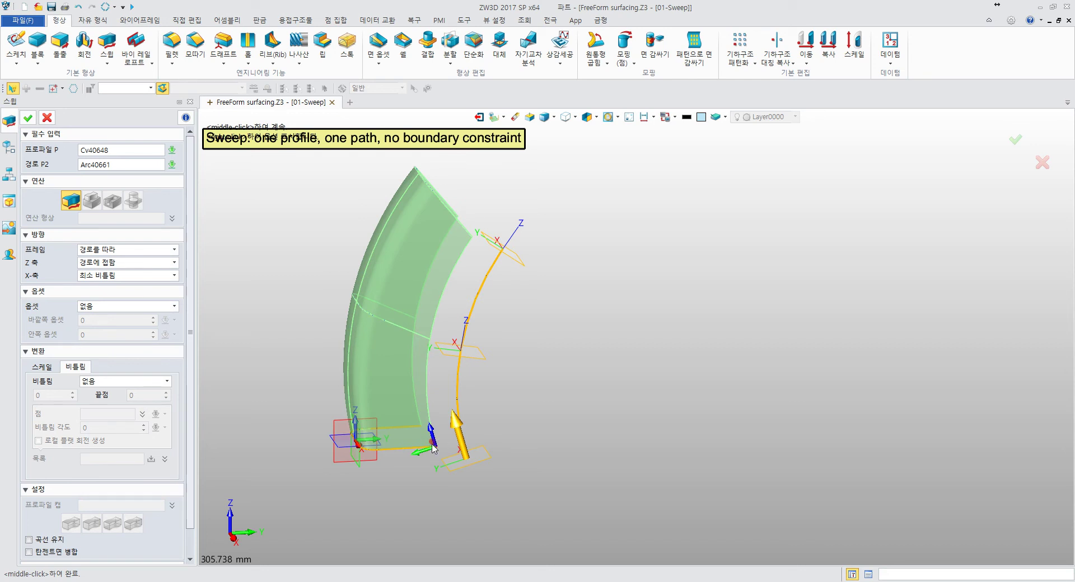
{"action": "middle_click_drag", "start_coordinate": [297, 327], "coordinate": [463, 358]}
{"action": "middle_click_drag", "start_coordinate": [447, 250], "coordinate": [507, 383]}
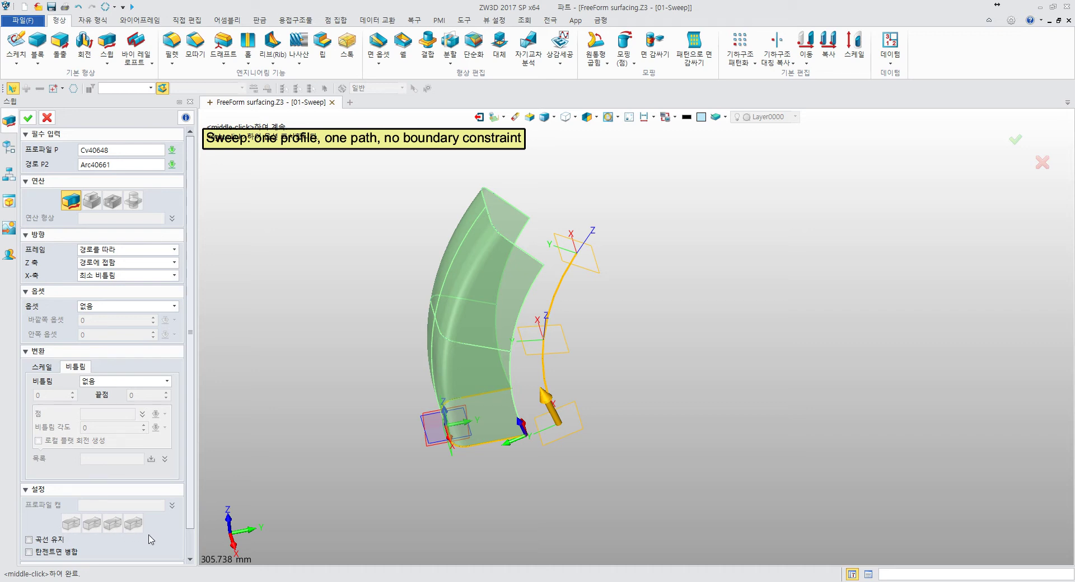
Step: Set the sweep's frame back to the default frame (기본 프레임) and examine the flat profile with its origin frame up close
{"action": "left_click", "coordinate": [119, 251]}
{"action": "left_click", "coordinate": [112, 272]}
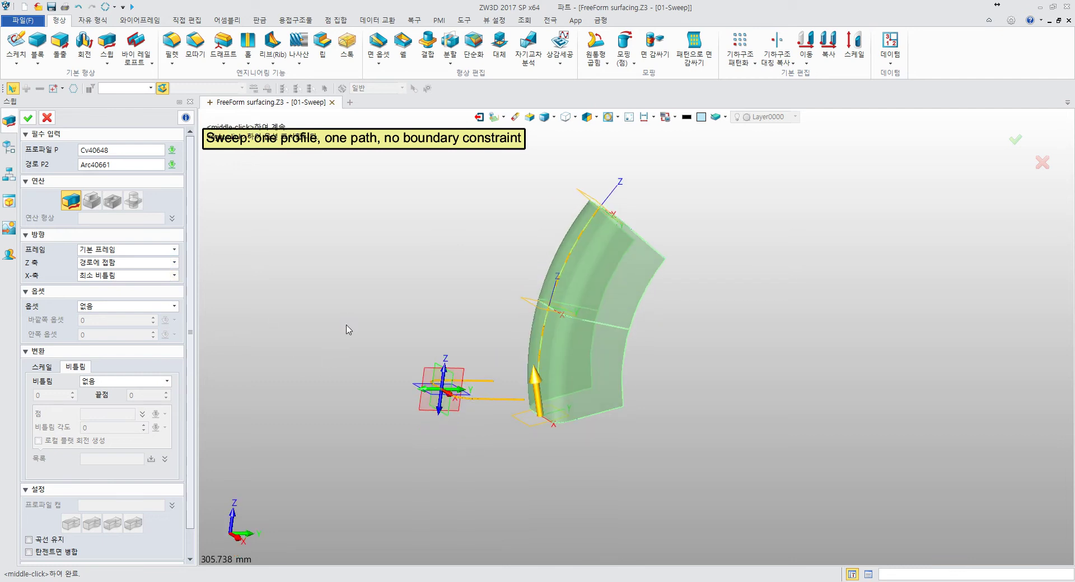
{"action": "right_click_drag", "start_coordinate": [348, 328], "coordinate": [283, 302]}
{"action": "left_click", "coordinate": [96, 262]}
{"action": "left_click", "coordinate": [101, 279]}
{"action": "left_click", "coordinate": [101, 278]}
{"action": "left_click", "coordinate": [105, 286]}
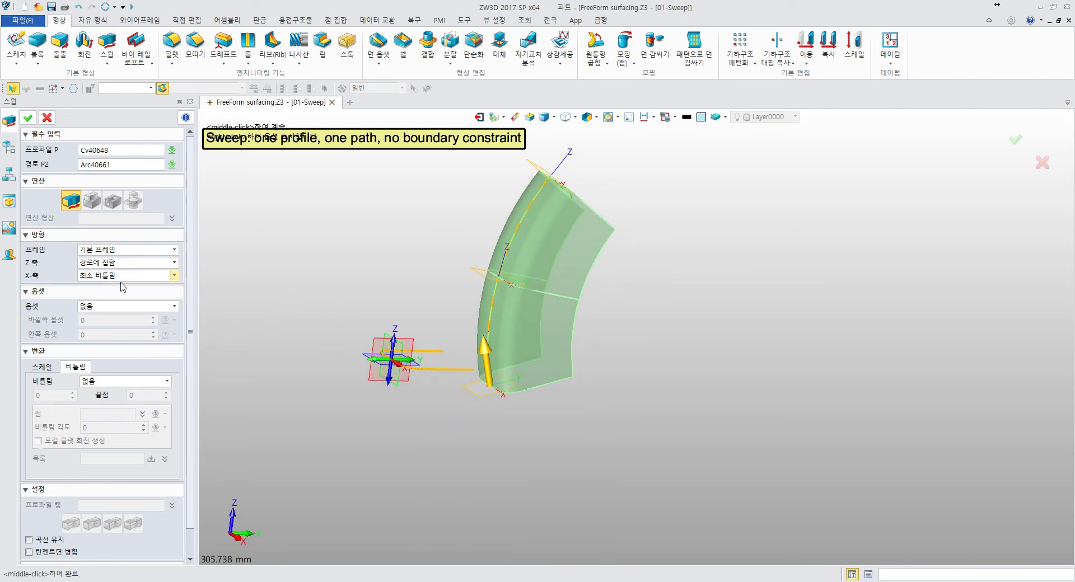
{"action": "scroll", "coordinate": [424, 354], "scroll_direction": "up", "scroll_amount": 5}
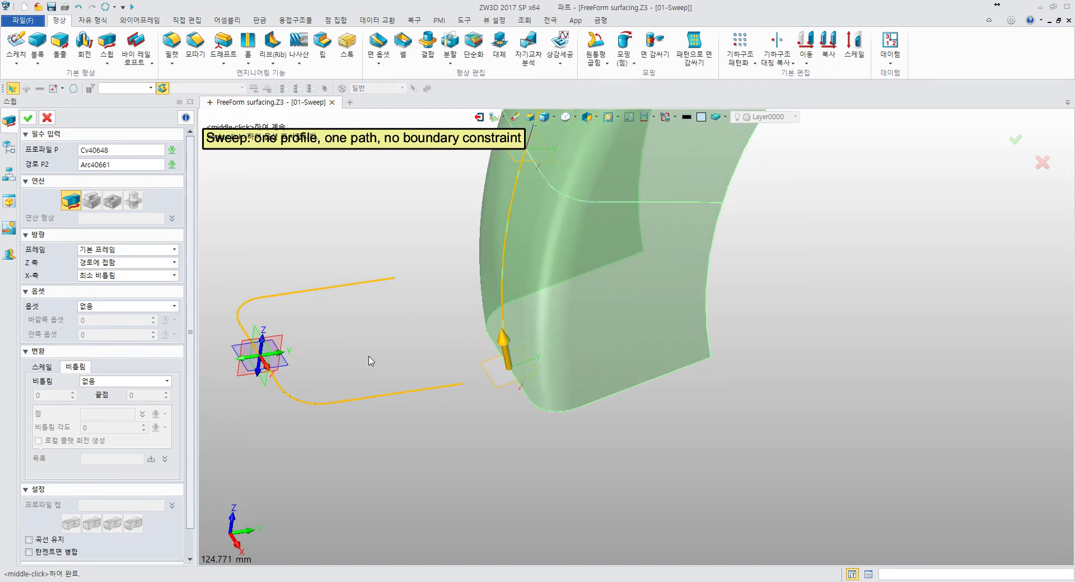
{"action": "right_click_drag", "start_coordinate": [417, 381], "coordinate": [532, 373]}
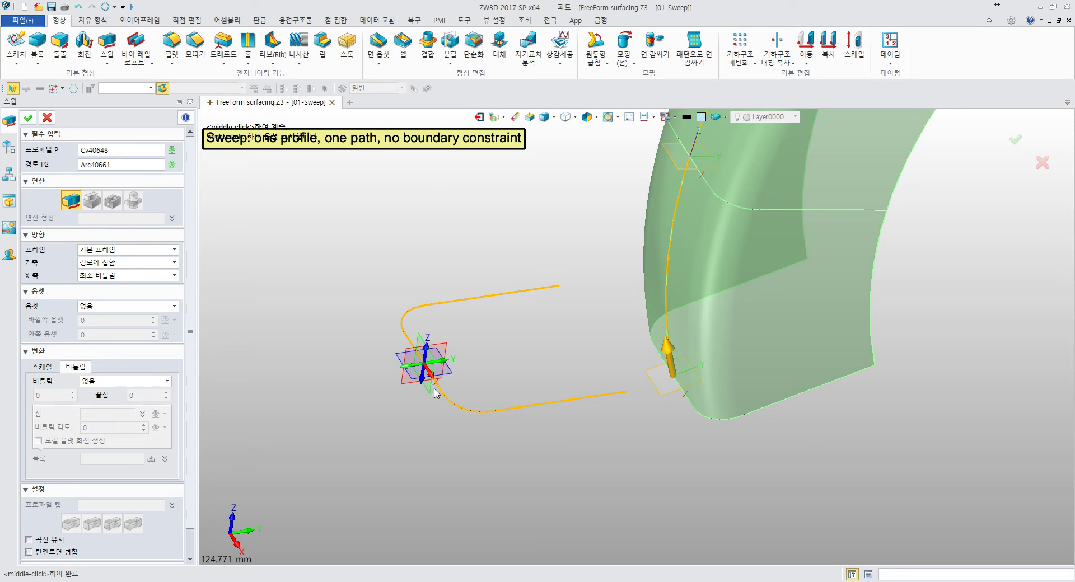
{"action": "middle_click_drag", "start_coordinate": [428, 403], "coordinate": [429, 389]}
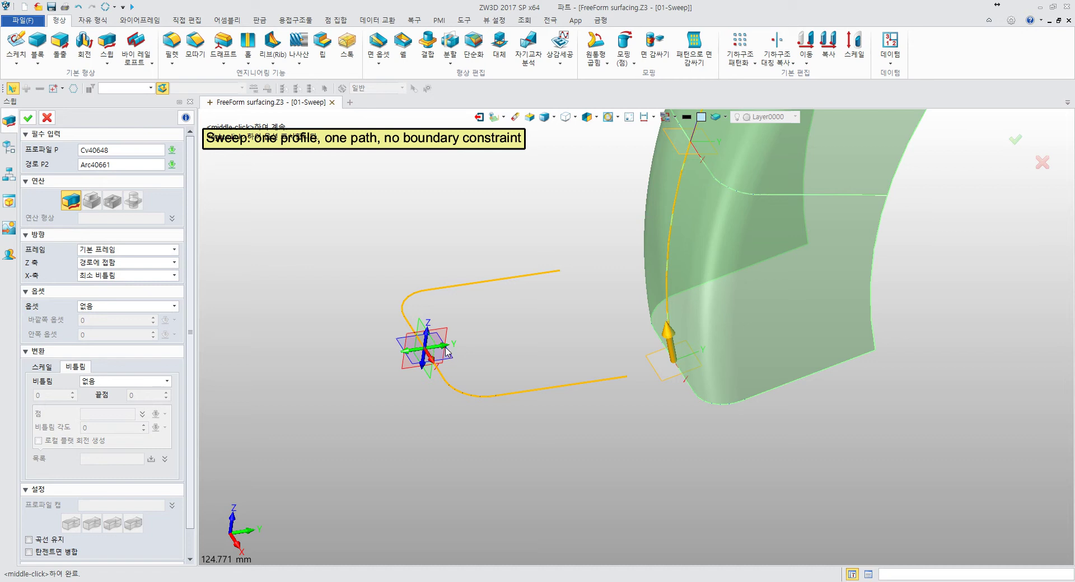
Step: Try the Z axis tangent to a curve (곡선에 접함) and the X axis by an X-axis curve (X-축 곡선), inspecting the frame and profile
{"action": "left_click", "coordinate": [141, 263]}
{"action": "left_click", "coordinate": [141, 266]}
{"action": "left_click", "coordinate": [141, 263]}
{"action": "left_click", "coordinate": [147, 279]}
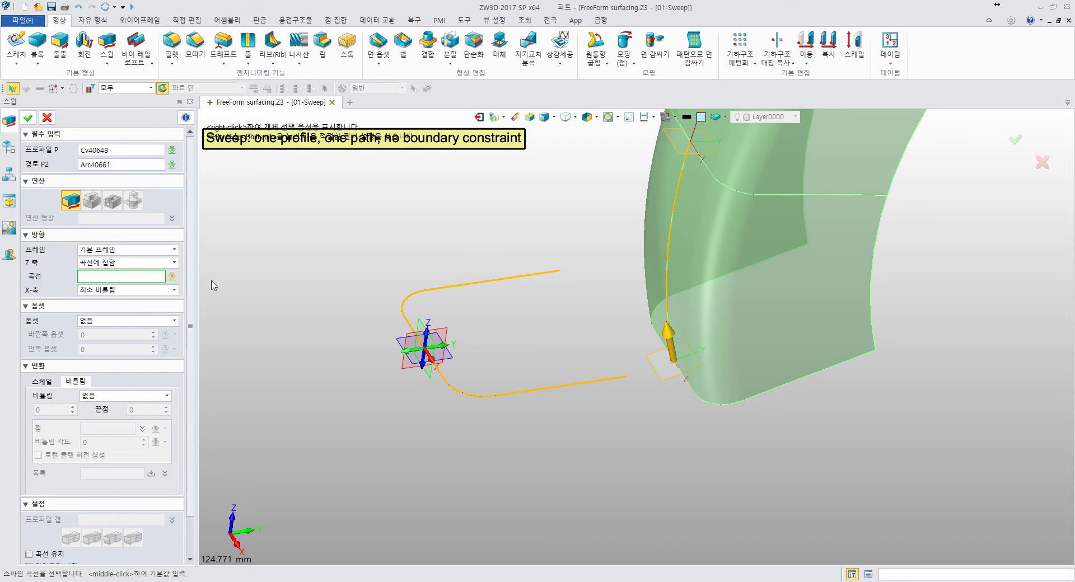
{"action": "left_click", "coordinate": [133, 290]}
{"action": "left_click", "coordinate": [130, 309]}
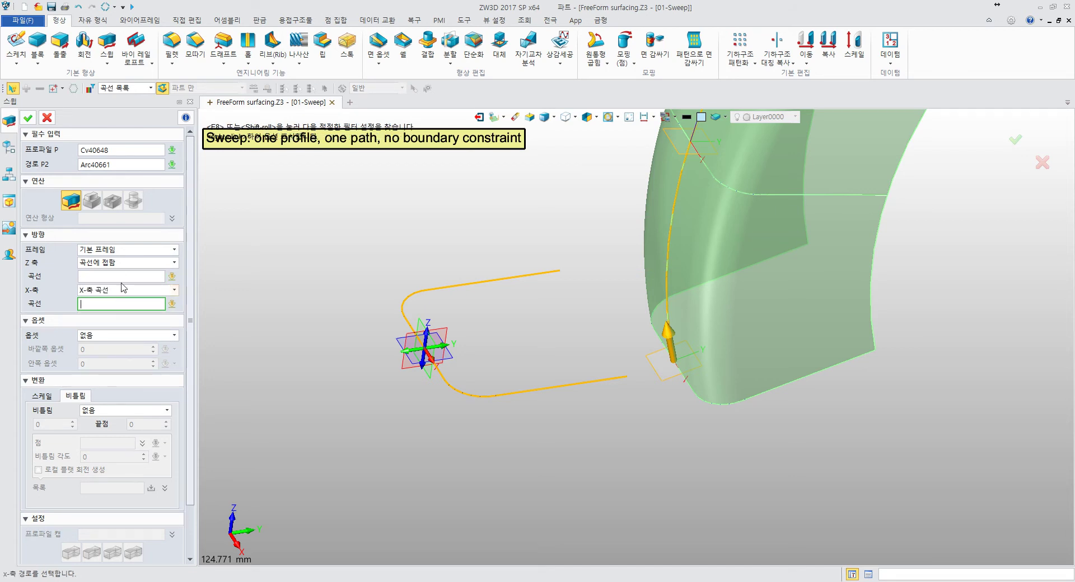
{"action": "left_click", "coordinate": [427, 354]}
{"action": "scroll", "coordinate": [425, 355], "scroll_direction": "up", "scroll_amount": 5}
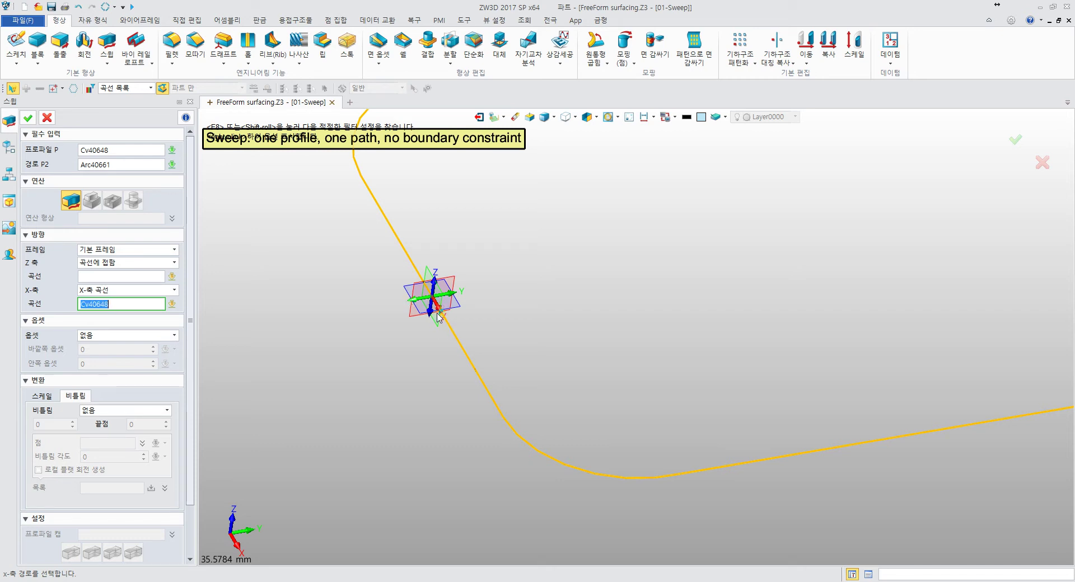
{"action": "scroll", "coordinate": [427, 316], "scroll_direction": "down", "scroll_amount": 2}
{"action": "scroll", "coordinate": [426, 315], "scroll_direction": "down", "scroll_amount": 3}
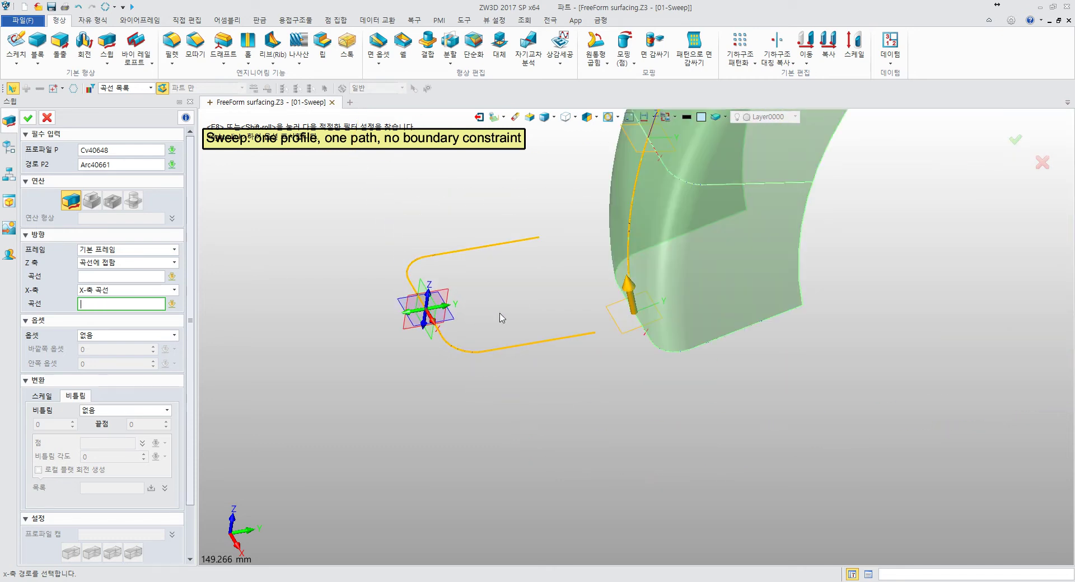
{"action": "scroll", "coordinate": [502, 318], "scroll_direction": "down", "scroll_amount": 1}
{"action": "right_click_drag", "start_coordinate": [560, 346], "coordinate": [496, 427]}
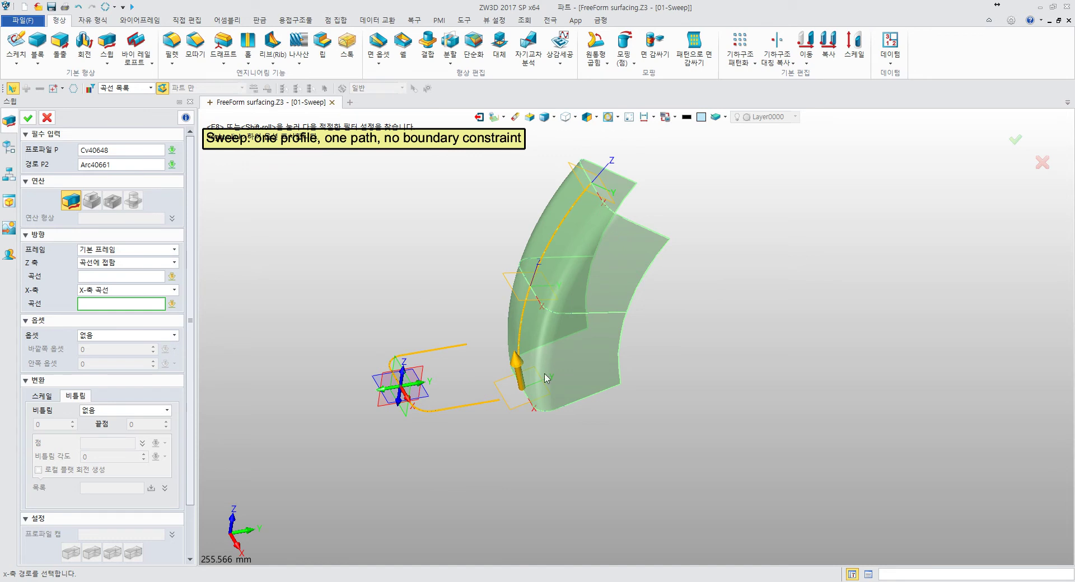
{"action": "right_click_drag", "start_coordinate": [546, 378], "coordinate": [568, 388]}
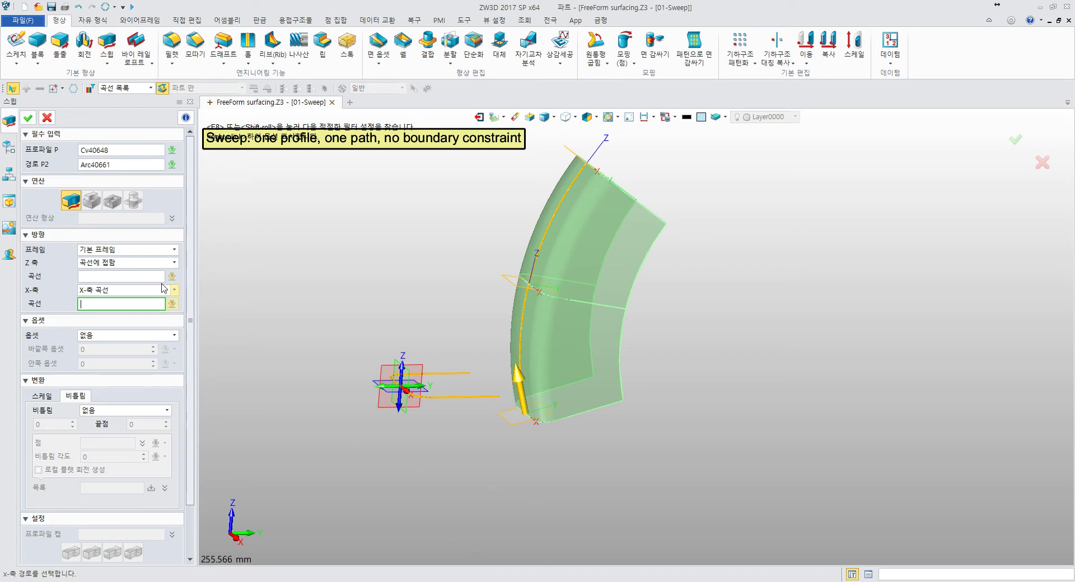
Step: Return the Z axis to tangent to path (경로에 접함) and the X axis to minimum twist (최소 비틀림)
{"action": "left_click", "coordinate": [158, 263]}
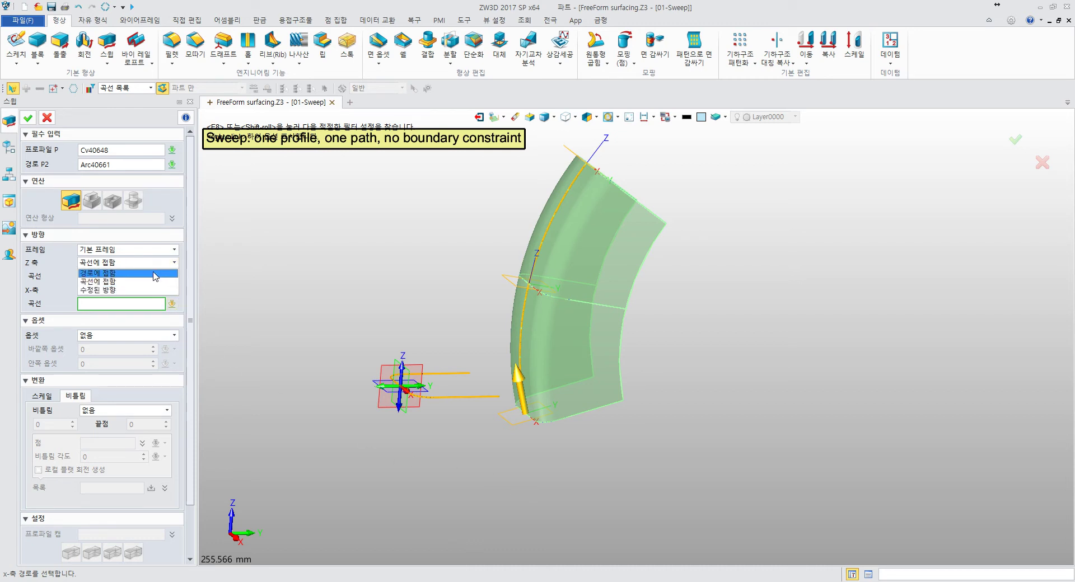
{"action": "left_click", "coordinate": [157, 273]}
{"action": "left_click", "coordinate": [161, 287]}
{"action": "left_click", "coordinate": [161, 291]}
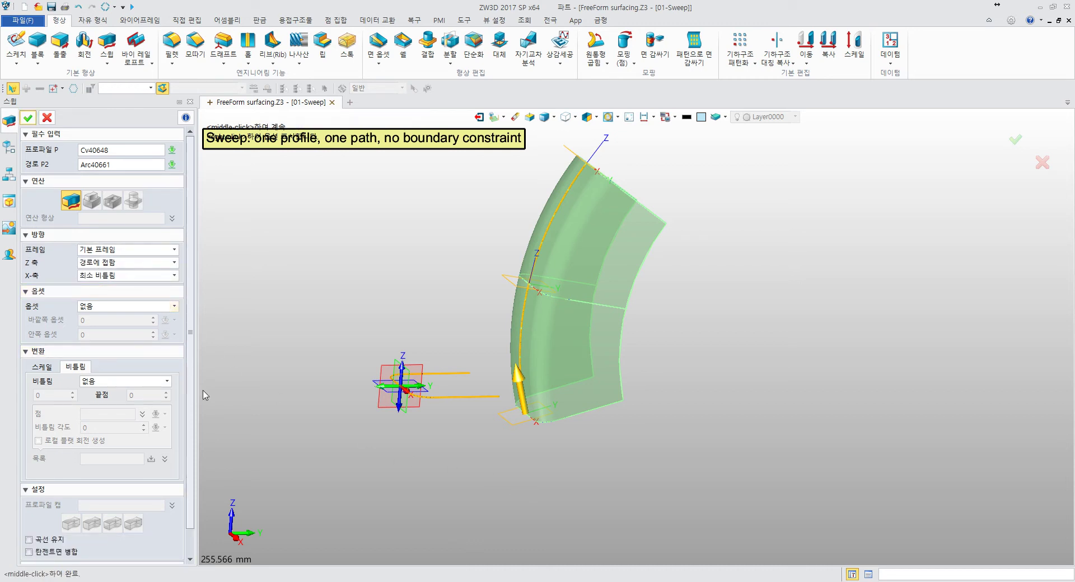
{"action": "middle_click_drag", "start_coordinate": [397, 282], "coordinate": [439, 232]}
{"action": "right_click_drag", "start_coordinate": [439, 232], "coordinate": [452, 272]}
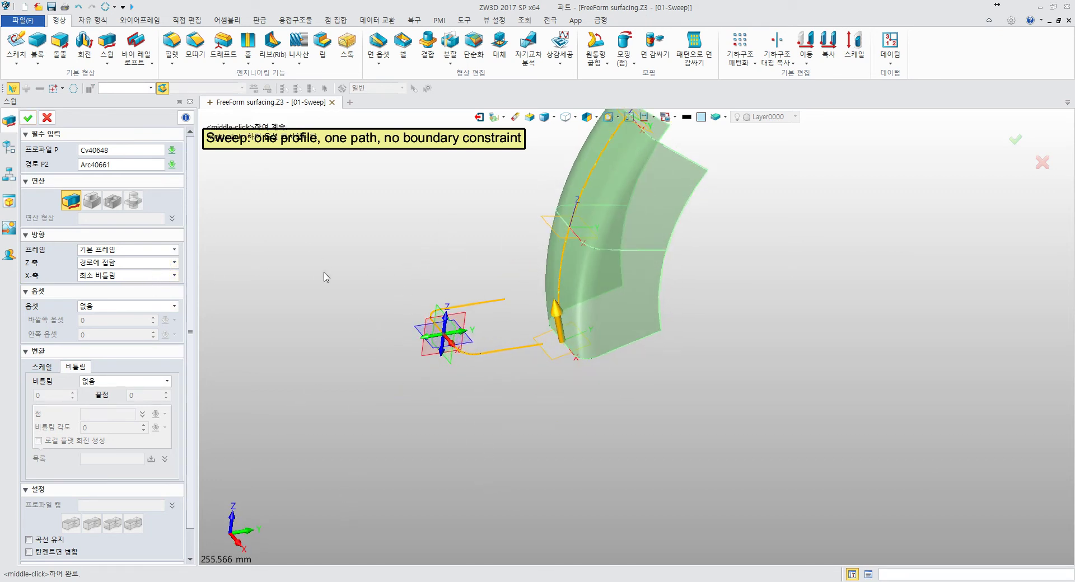
{"action": "middle_click_drag", "start_coordinate": [391, 271], "coordinate": [348, 318]}
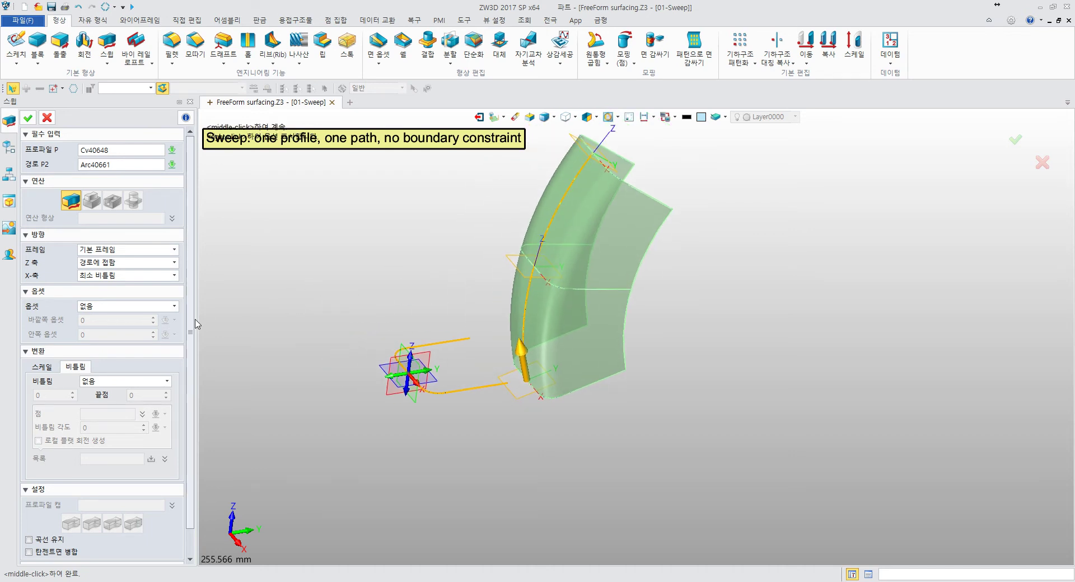
Step: Set the sweep's offset to shrink/expand (수축/확장) with an outer offset of 12, and raise it to 26
{"action": "left_click", "coordinate": [149, 307]}
{"action": "left_click", "coordinate": [132, 326]}
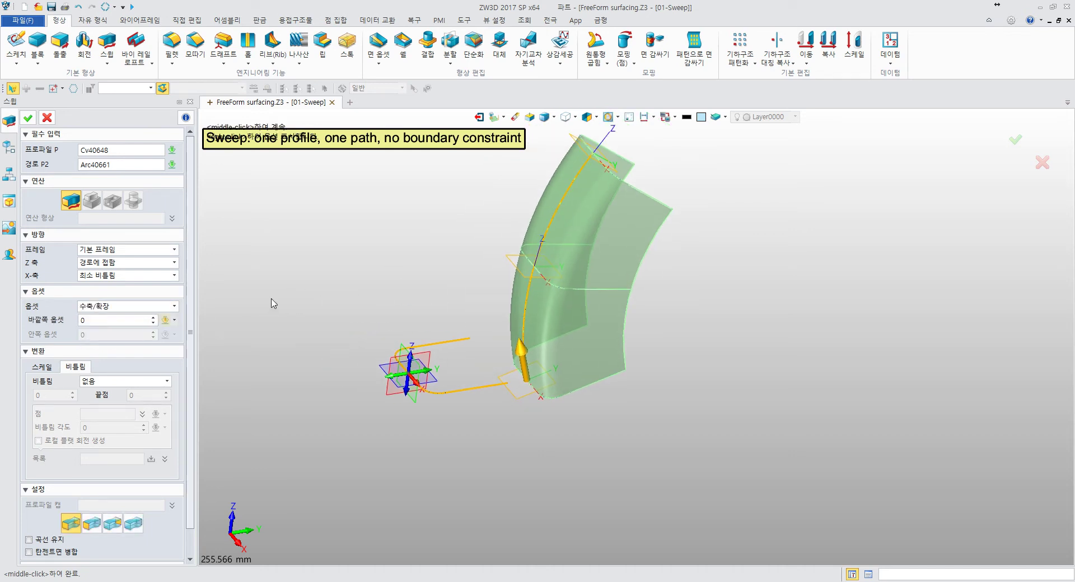
{"action": "left_click", "coordinate": [121, 325]}
{"action": "type", "text": "12"}
{"action": "key", "text": "Return"}
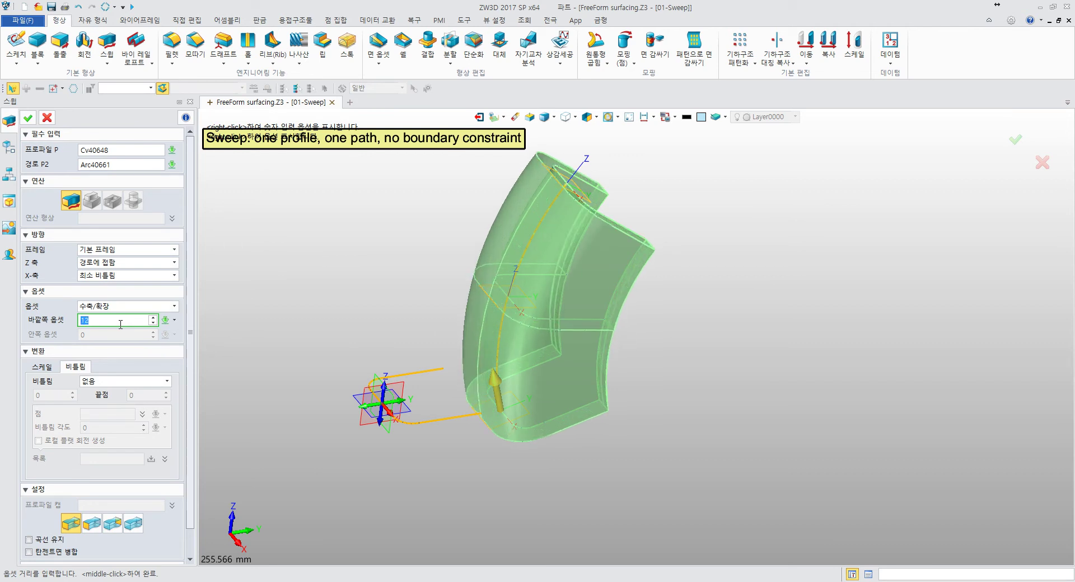
{"action": "type", "text": "26"}
{"action": "key", "text": "Return"}
{"action": "right_click_drag", "start_coordinate": [318, 293], "coordinate": [338, 319]}
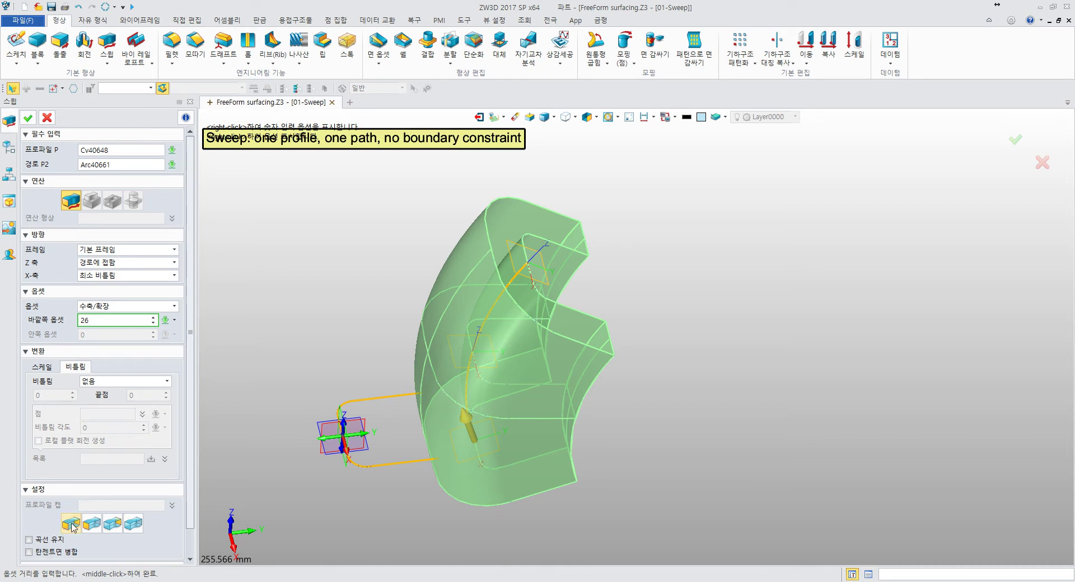
Step: Compare the sweep without end caps against caps at both ends, leaving both ends capped
{"action": "left_click", "coordinate": [133, 523]}
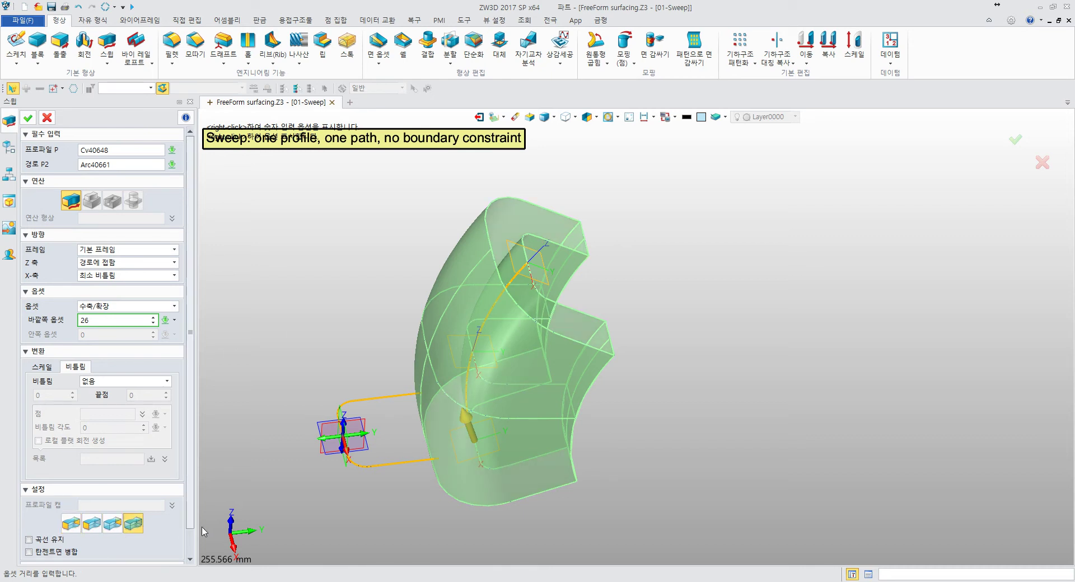
{"action": "left_click", "coordinate": [71, 524]}
{"action": "middle_click_drag", "start_coordinate": [249, 359], "coordinate": [487, 279]}
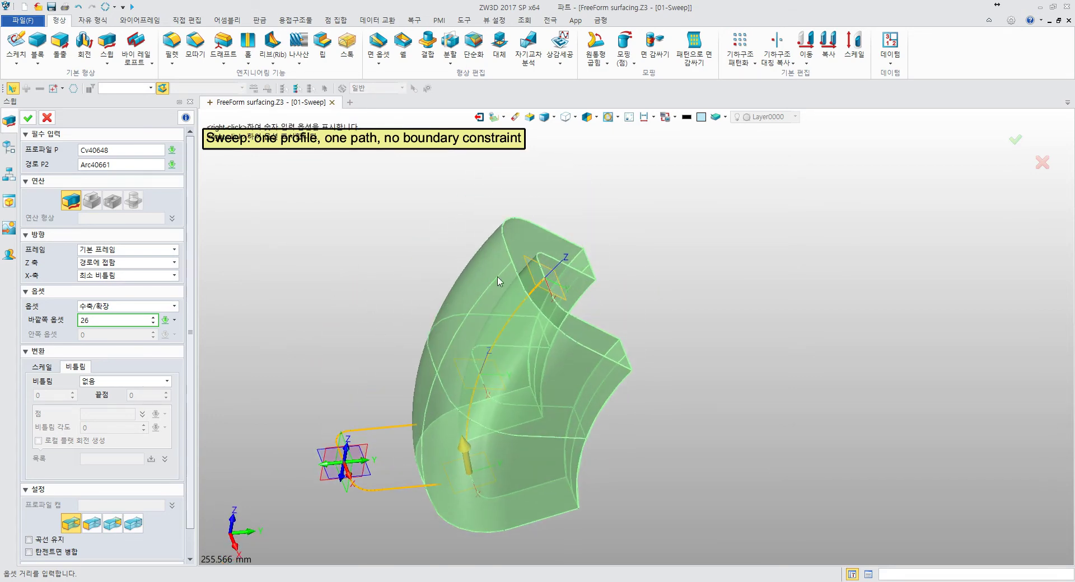
{"action": "middle_click_drag", "start_coordinate": [394, 300], "coordinate": [423, 248]}
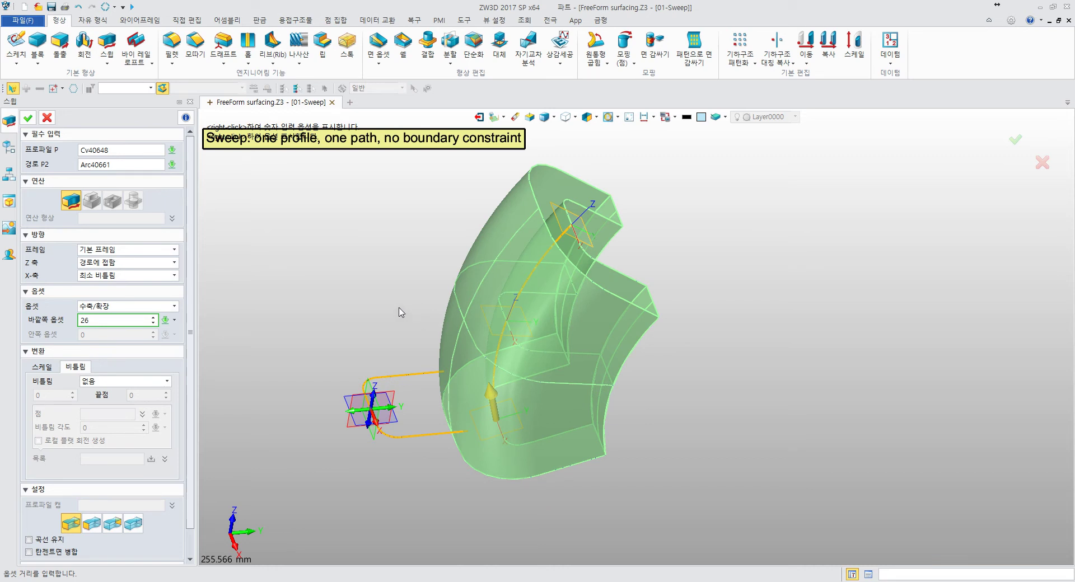
{"action": "middle_click_drag", "start_coordinate": [399, 309], "coordinate": [442, 281]}
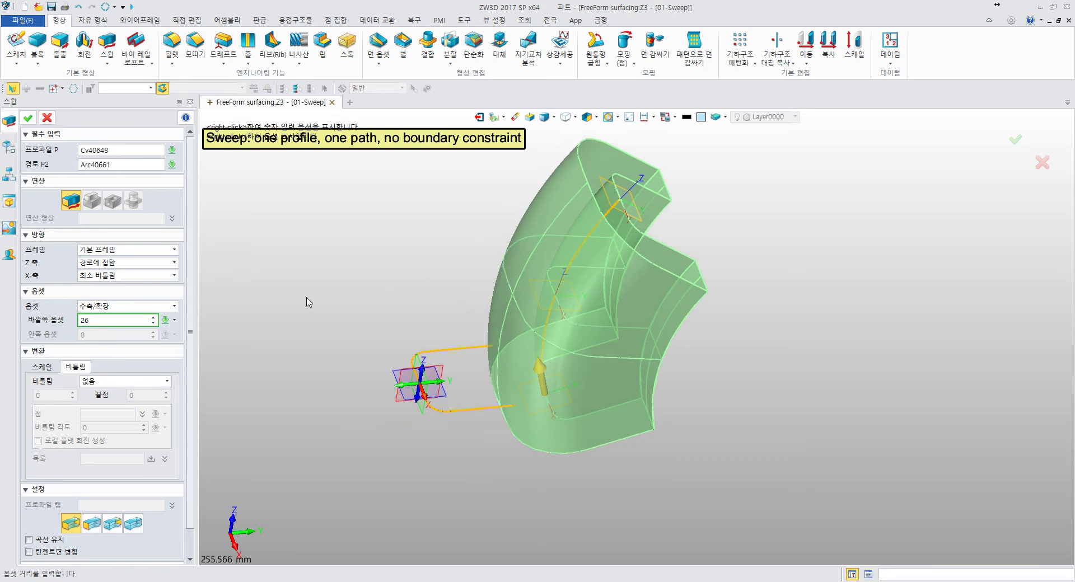
Step: Set the offset to rib thickness (리브 두께) with an inner offset of -15, and lower it to -18
{"action": "left_click", "coordinate": [120, 313]}
{"action": "left_click", "coordinate": [120, 334]}
{"action": "left_click", "coordinate": [123, 335]}
{"action": "key", "text": "BackSpace"}
{"action": "type", "text": "-15"}
{"action": "key", "text": "Return"}
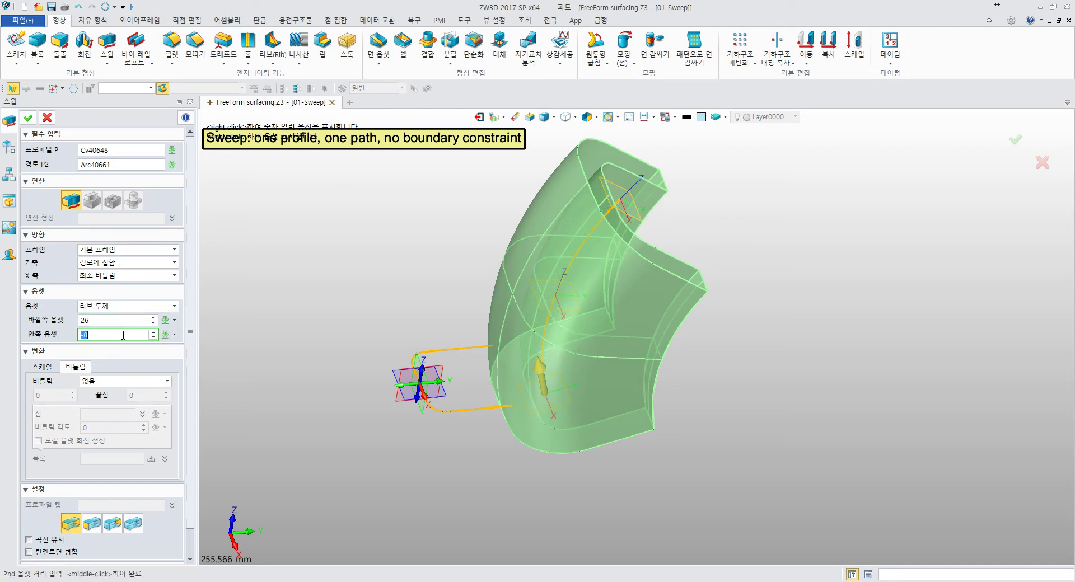
{"action": "scroll", "coordinate": [123, 335], "scroll_direction": "down", "scroll_amount": 3}
{"action": "middle_click_drag", "start_coordinate": [342, 276], "coordinate": [355, 304]}
Step: Set the offset to equal thickness (동일 두께) and reduce the outer offset to 3
{"action": "left_click", "coordinate": [138, 307]}
{"action": "left_click", "coordinate": [98, 329]}
{"action": "middle_click_drag", "start_coordinate": [308, 329], "coordinate": [280, 334]}
{"action": "left_click", "coordinate": [128, 321]}
{"action": "scroll", "coordinate": [126, 320], "scroll_direction": "down", "scroll_amount": 15}
{"action": "scroll", "coordinate": [126, 321], "scroll_direction": "down", "scroll_amount": 8}
{"action": "middle_click_drag", "start_coordinate": [256, 324], "coordinate": [364, 307]}
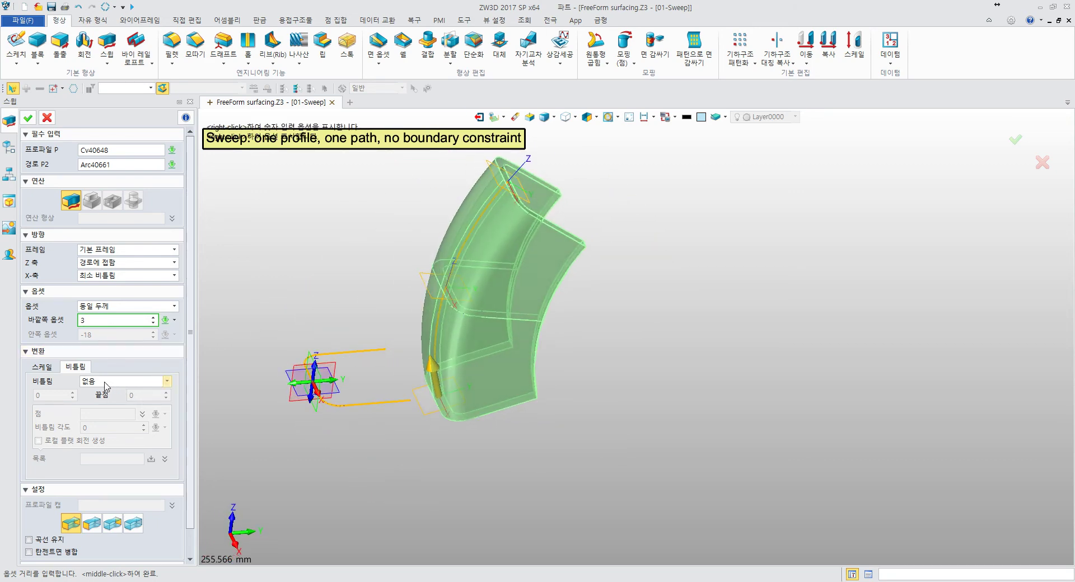
Step: Apply a linear (직선) scale to the sweep with an end factor of 2.25 and inspect the widened end
{"action": "left_click", "coordinate": [43, 369]}
{"action": "left_click", "coordinate": [135, 384]}
{"action": "left_click", "coordinate": [132, 392]}
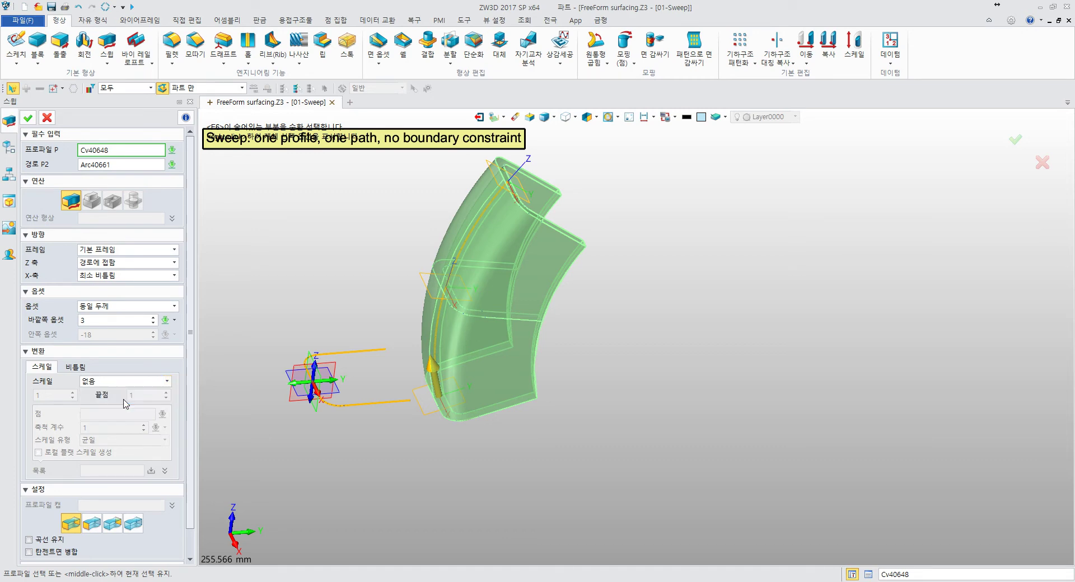
{"action": "left_click", "coordinate": [153, 396]}
{"action": "scroll", "coordinate": [153, 396], "scroll_direction": "up", "scroll_amount": 2}
{"action": "type", "text": "2.25"}
{"action": "middle_click_drag", "start_coordinate": [302, 336], "coordinate": [378, 287]}
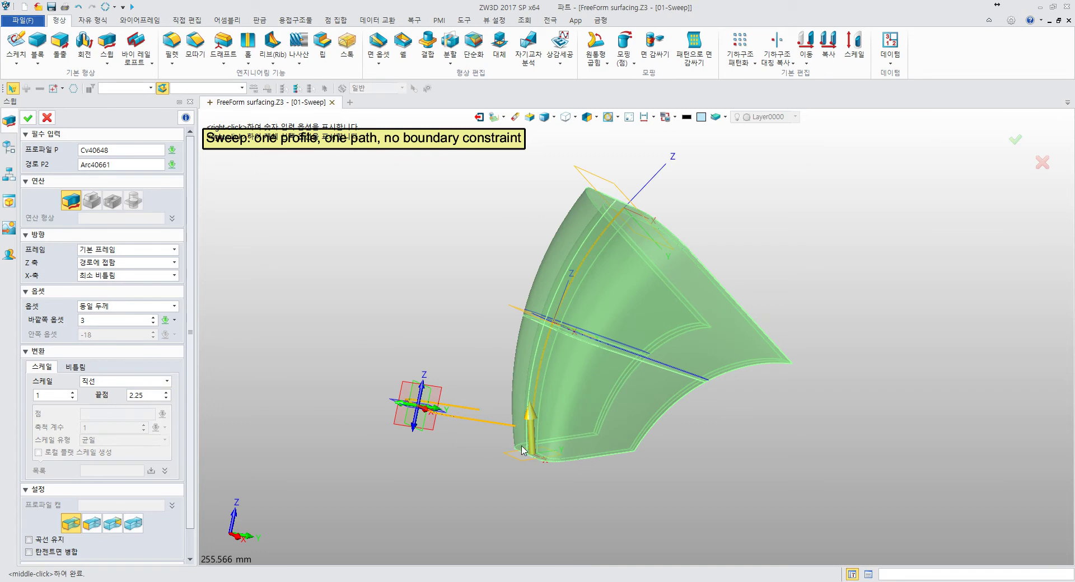
{"action": "middle_click_drag", "start_coordinate": [443, 428], "coordinate": [483, 416]}
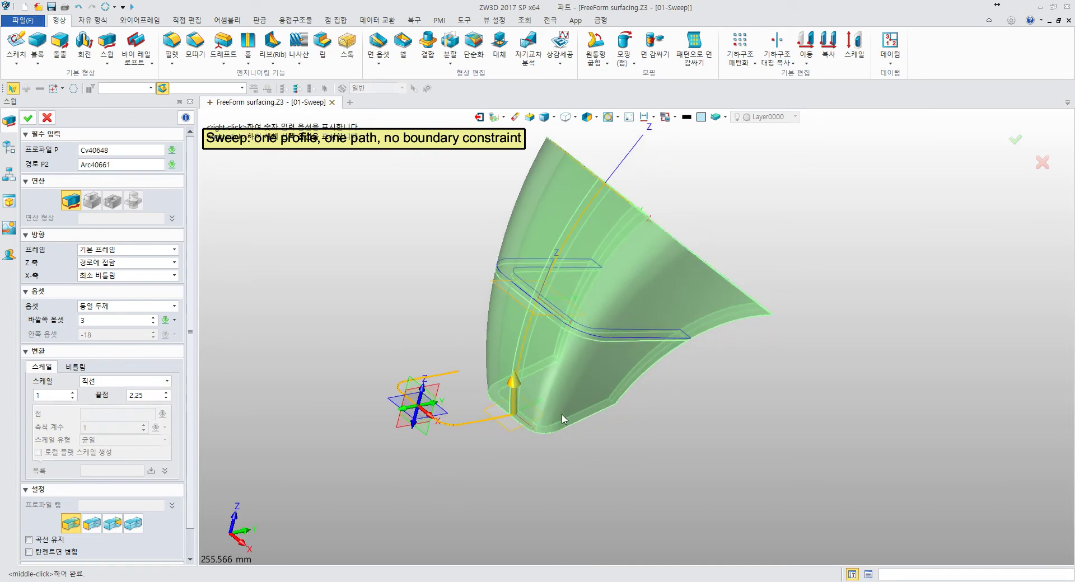
{"action": "middle_click_drag", "start_coordinate": [499, 222], "coordinate": [578, 199]}
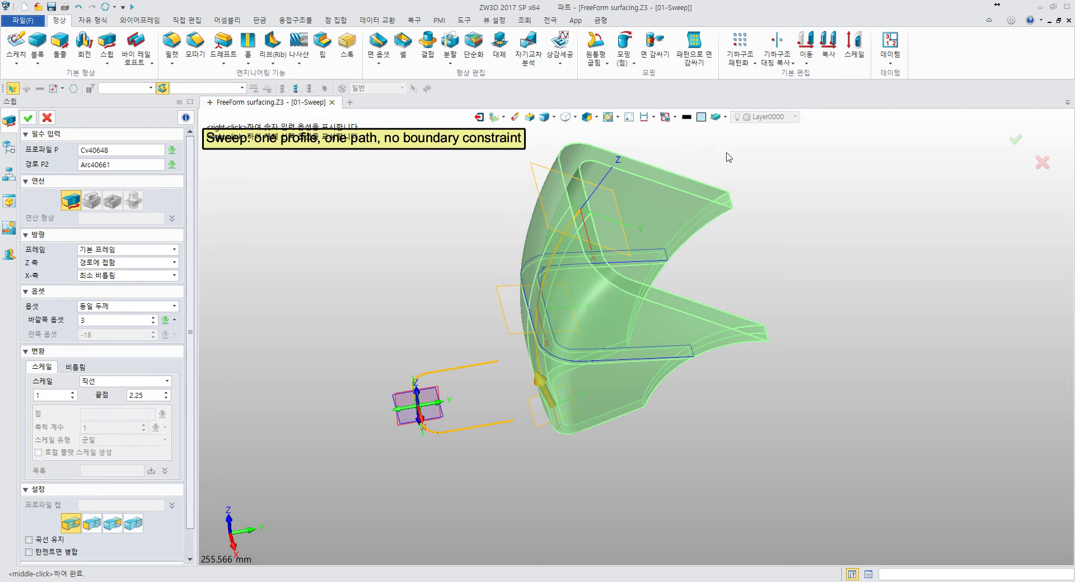
Step: Apply a linear (직선) twist to the sweep with an end angle of 60 and inspect the twisted surface from several angles
{"action": "left_click", "coordinate": [82, 367]}
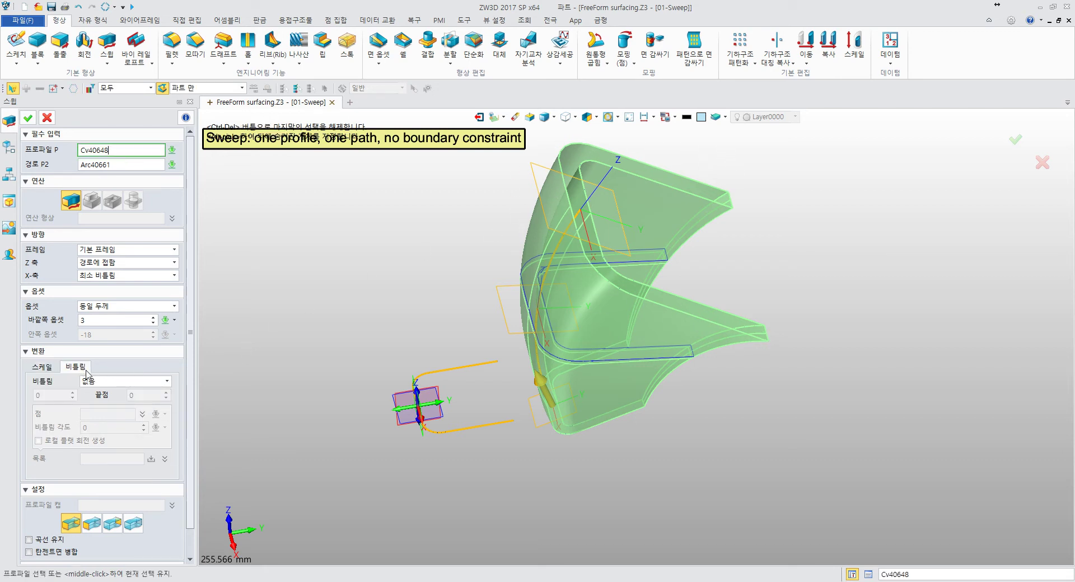
{"action": "left_click", "coordinate": [167, 382]}
{"action": "left_click", "coordinate": [95, 398]}
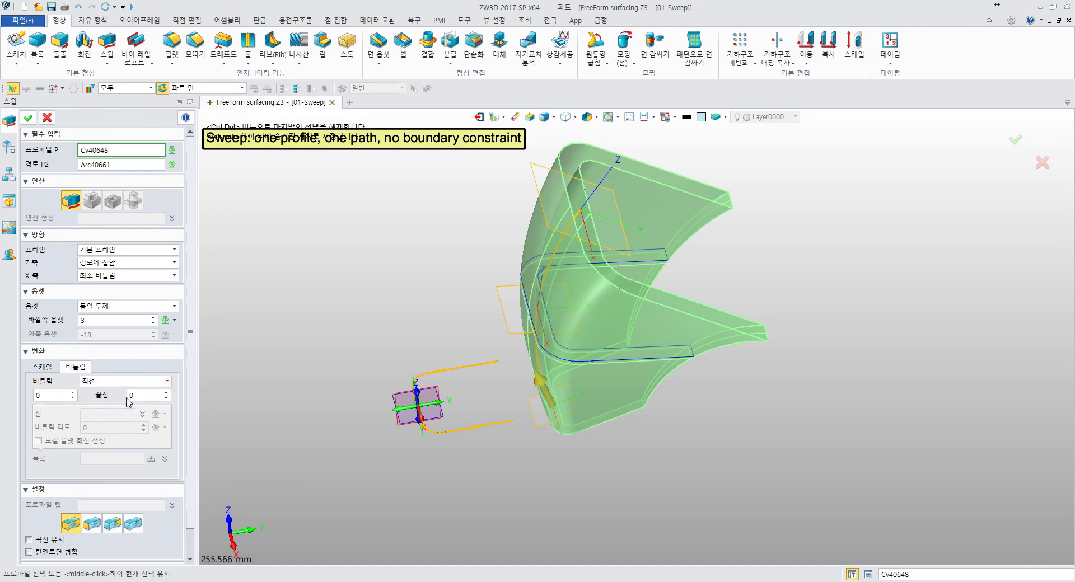
{"action": "left_click", "coordinate": [143, 396]}
{"action": "key", "text": "BackSpace"}
{"action": "type", "text": "30"}
{"action": "key", "text": "Return"}
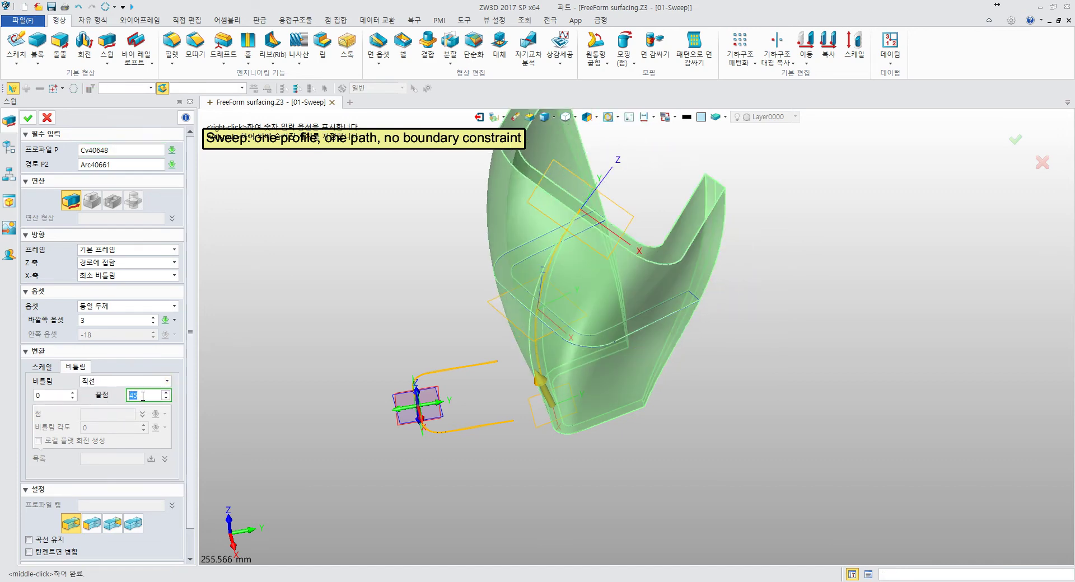
{"action": "type", "text": "60"}
{"action": "key", "text": "Return"}
{"action": "right_click_drag", "start_coordinate": [341, 329], "coordinate": [461, 297]}
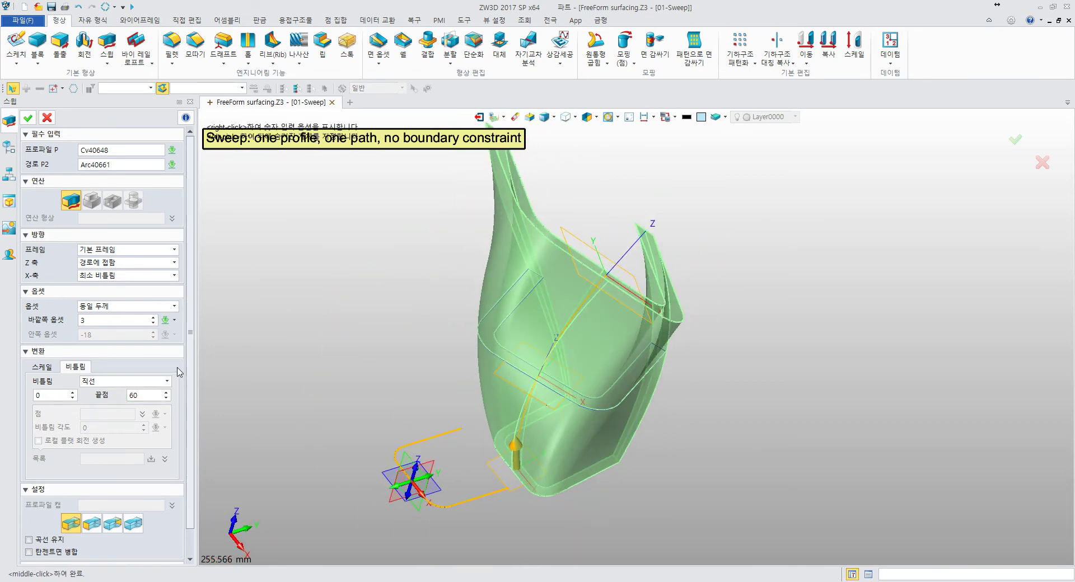
{"action": "mouse_move", "coordinate": [273, 357]}
{"action": "right_mouse_down"}
{"action": "mouse_move", "coordinate": [308, 343]}
{"action": "mouse_move", "coordinate": [252, 355]}
{"action": "right_mouse_up"}
{"action": "right_click_drag", "start_coordinate": [487, 471], "coordinate": [503, 445]}
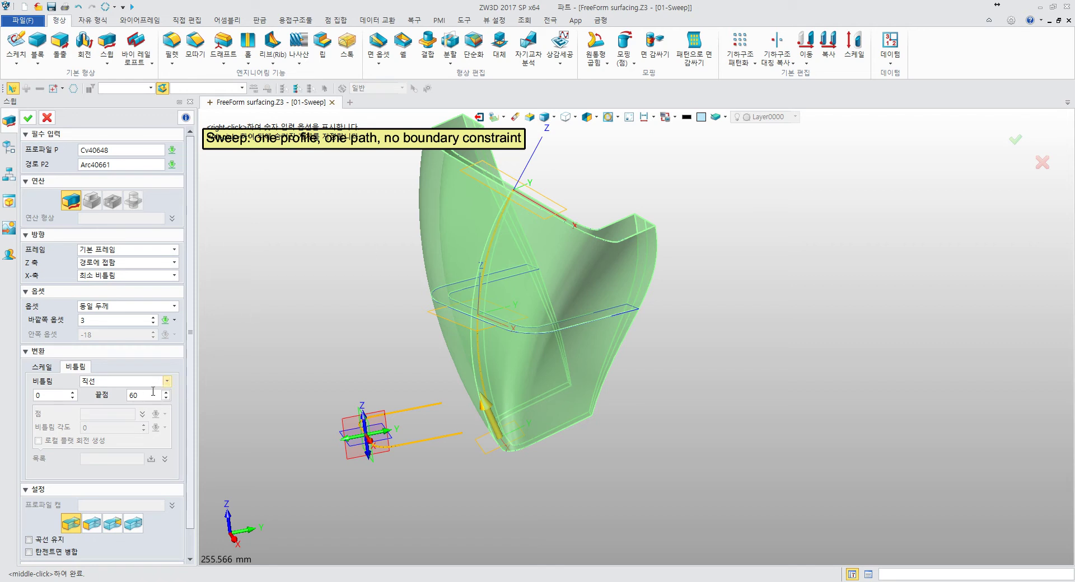
Step: Switch the sweep's twist to variable (변수) and pick a twist point on the lower part of the path arc
{"action": "left_click", "coordinate": [166, 381]}
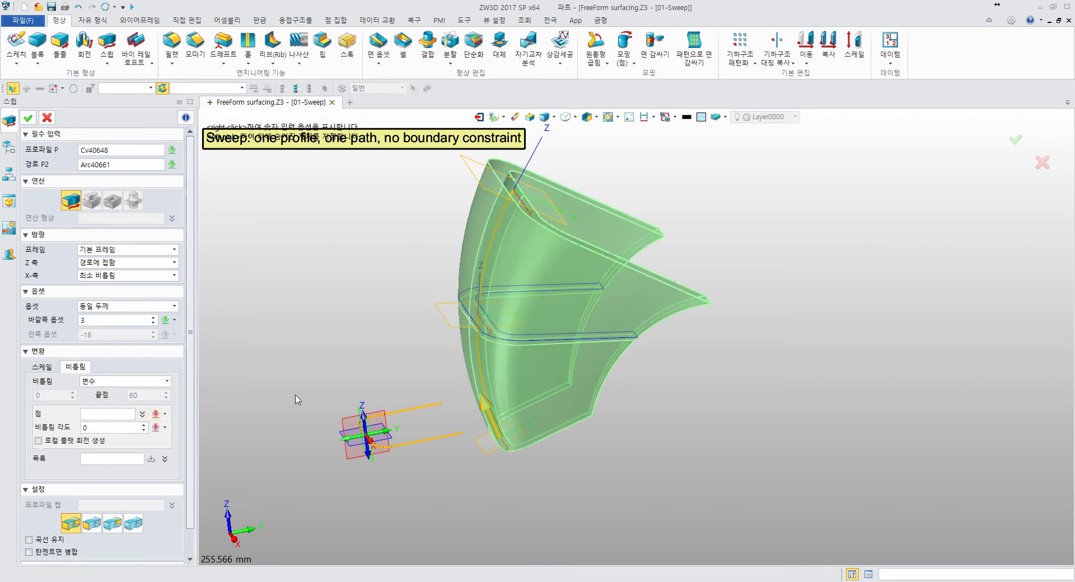
{"action": "middle_click_drag", "start_coordinate": [367, 366], "coordinate": [269, 340]}
{"action": "right_click_drag", "start_coordinate": [269, 339], "coordinate": [289, 360]}
{"action": "left_click", "coordinate": [88, 416]}
{"action": "left_click", "coordinate": [378, 339]}
{"action": "left_click", "coordinate": [380, 347]}
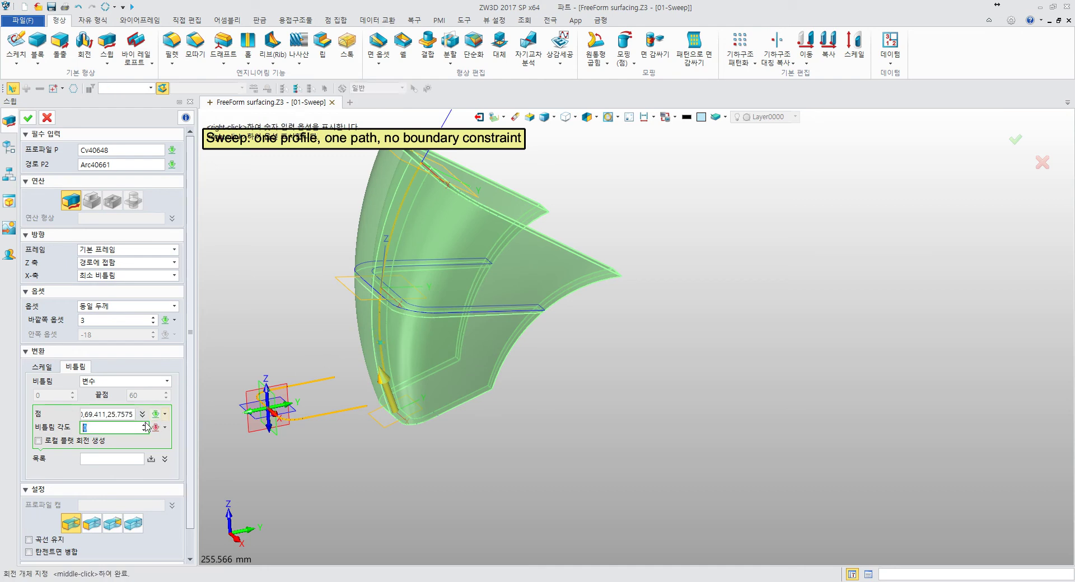
Step: Try twist angles of -45, -15 and -20 at the point picked on the path
{"action": "type", "text": "-60"}
{"action": "key", "text": "Return"}
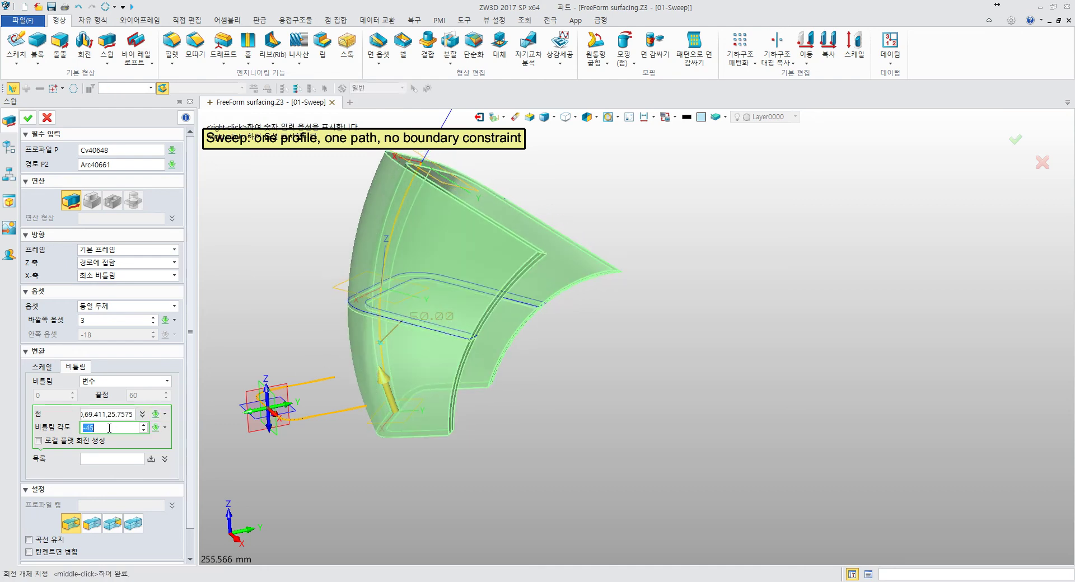
{"action": "type", "text": "0"}
{"action": "key", "text": "Return"}
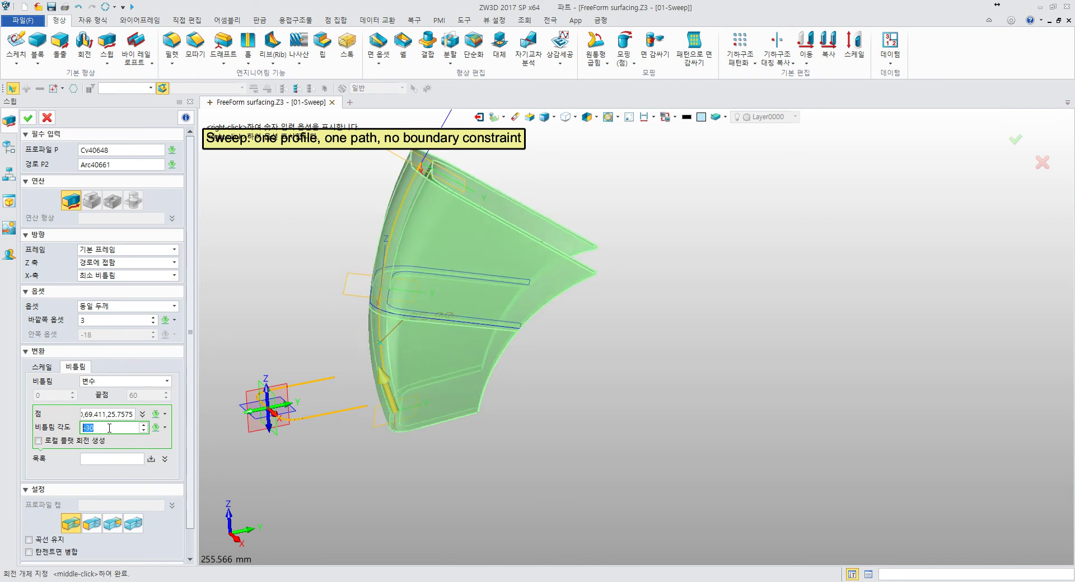
{"action": "type", "text": "-15"}
{"action": "key", "text": "Return"}
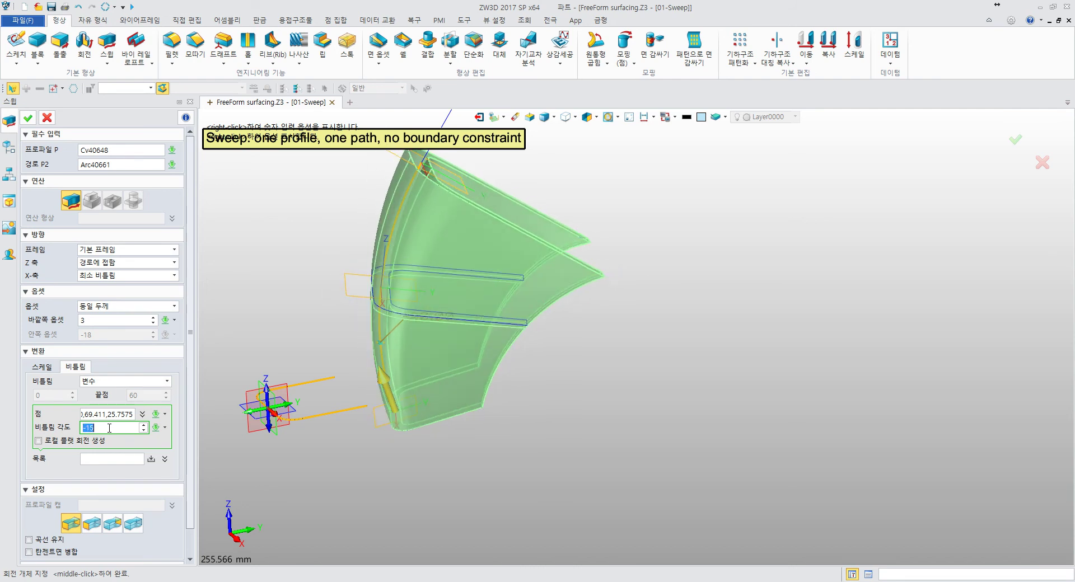
{"action": "left_click", "coordinate": [136, 440]}
{"action": "left_click", "coordinate": [119, 414]}
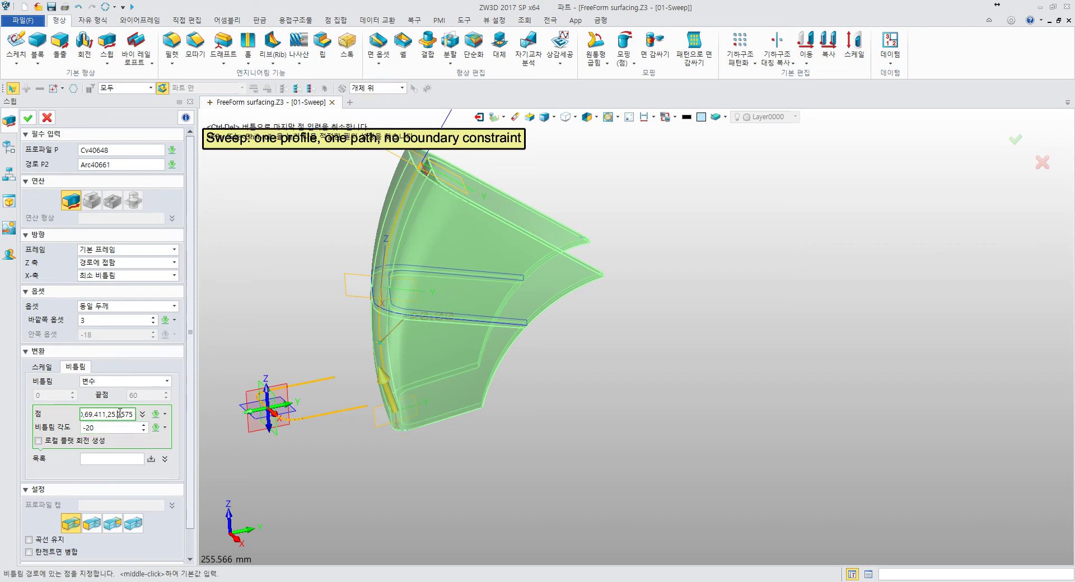
{"action": "left_click", "coordinate": [165, 415]}
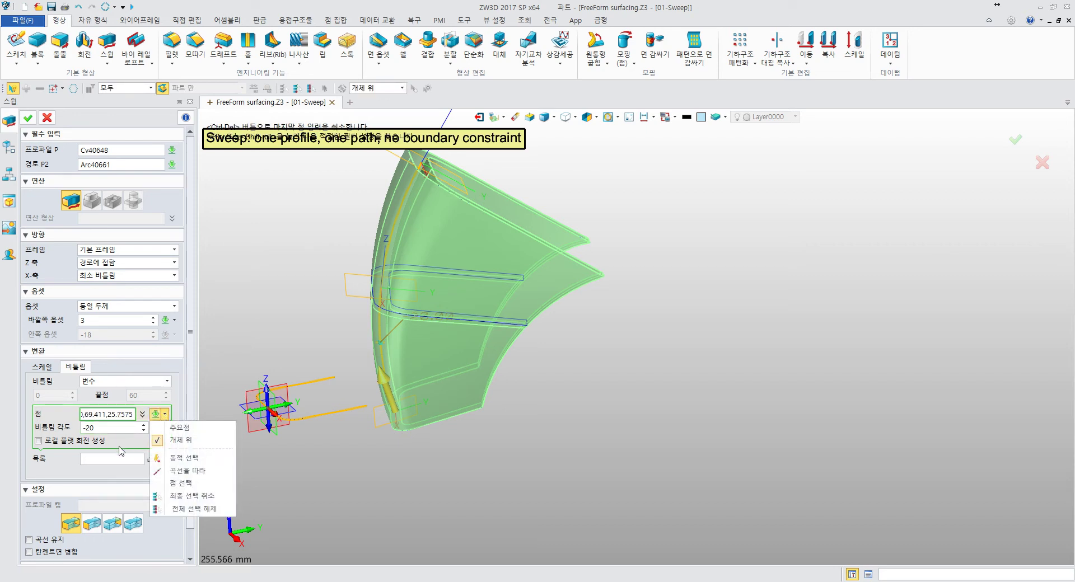
{"action": "left_click", "coordinate": [134, 462]}
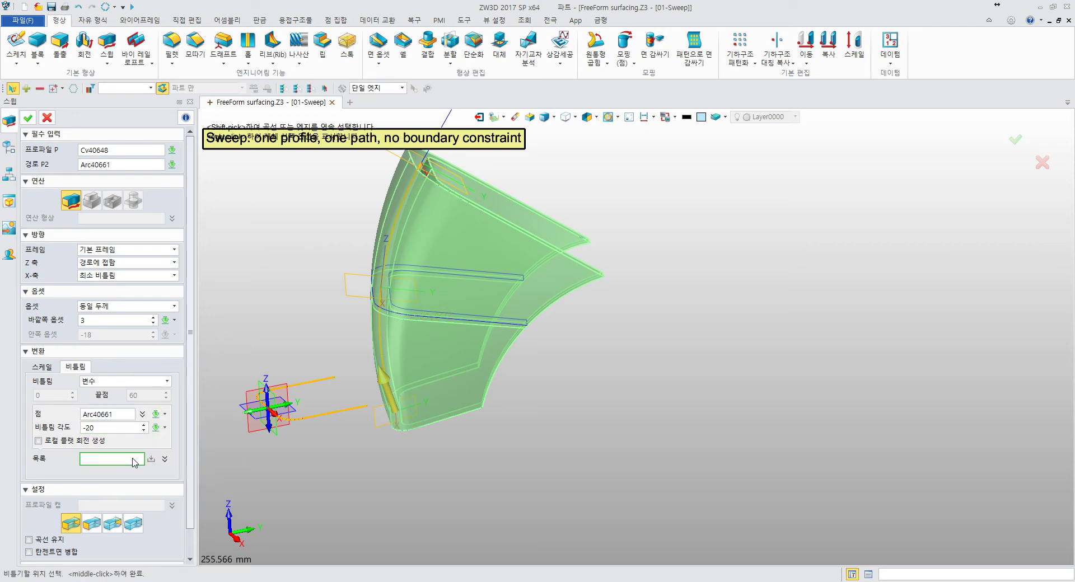
{"action": "left_click", "coordinate": [128, 428]}
{"action": "key", "text": "Return"}
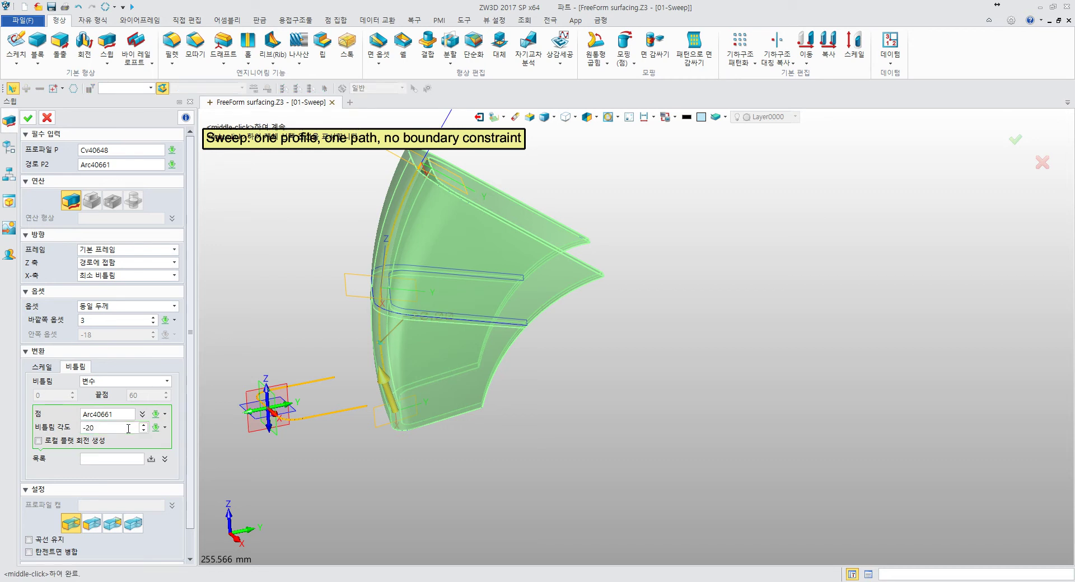
{"action": "left_click", "coordinate": [126, 461]}
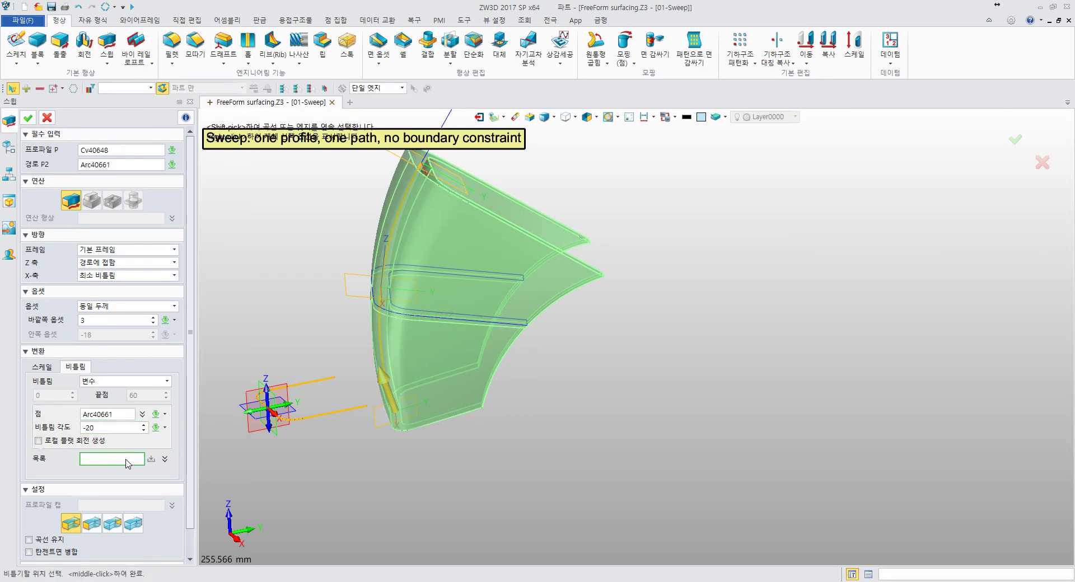
{"action": "left_click", "coordinate": [128, 413]}
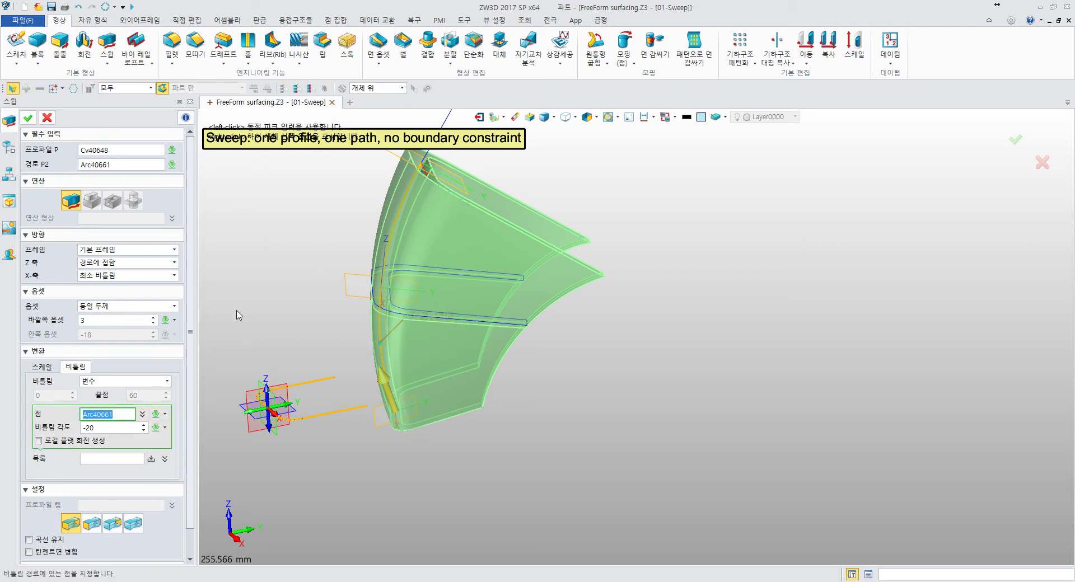
{"action": "middle_click_drag", "start_coordinate": [385, 263], "coordinate": [426, 292]}
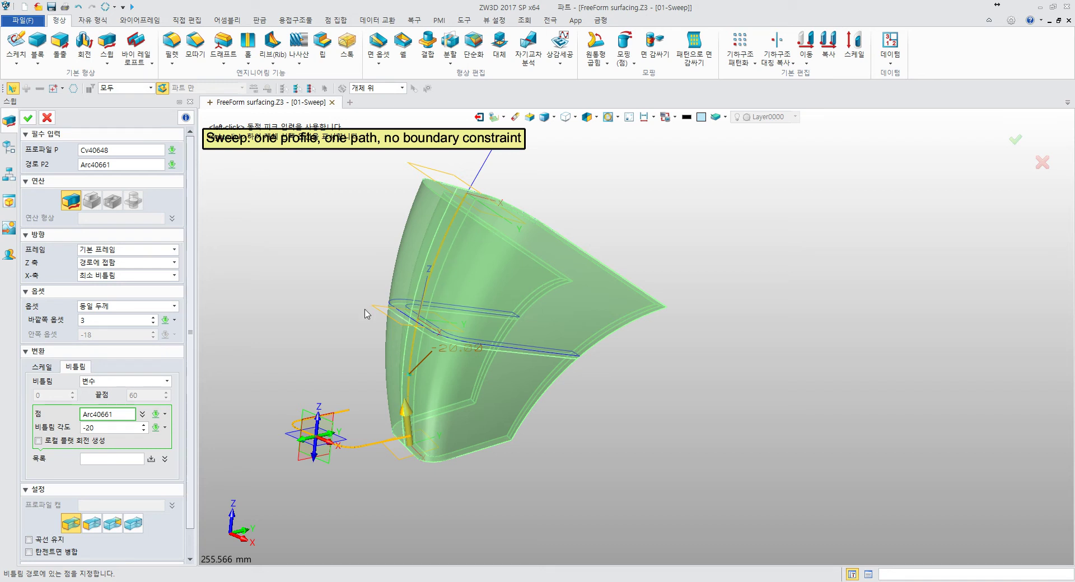
Step: Set the sweep's twist to none (없음) and complete the sweep as a solid
{"action": "left_click", "coordinate": [129, 381]}
{"action": "left_click", "coordinate": [112, 391]}
{"action": "middle_click", "coordinate": [321, 318]}
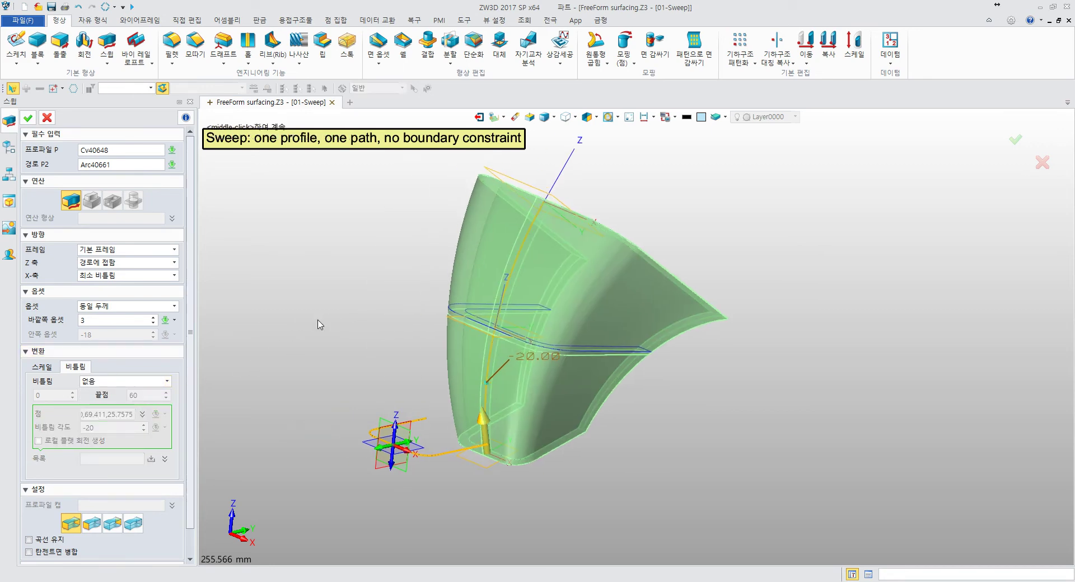
{"action": "middle_click", "coordinate": [320, 317]}
{"action": "mouse_move", "coordinate": [320, 317]}
{"action": "right_mouse_down"}
{"action": "mouse_move", "coordinate": [343, 323]}
{"action": "mouse_move", "coordinate": [281, 358]}
{"action": "mouse_move", "coordinate": [292, 398]}
{"action": "mouse_move", "coordinate": [278, 308]}
{"action": "mouse_move", "coordinate": [293, 259]}
{"action": "mouse_move", "coordinate": [344, 349]}
{"action": "mouse_move", "coordinate": [549, 355]}
{"action": "mouse_move", "coordinate": [687, 319]}
{"action": "mouse_move", "coordinate": [781, 354]}
{"action": "mouse_move", "coordinate": [446, 351]}
{"action": "mouse_move", "coordinate": [391, 364]}
{"action": "mouse_move", "coordinate": [400, 398]}
{"action": "right_mouse_up"}
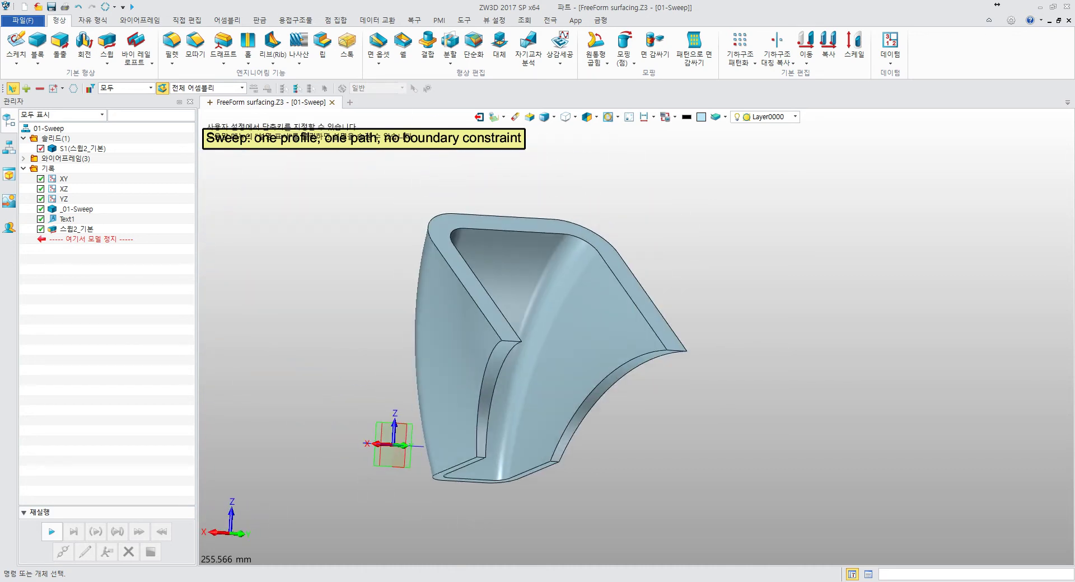
{"action": "left_click", "coordinate": [386, 560]}
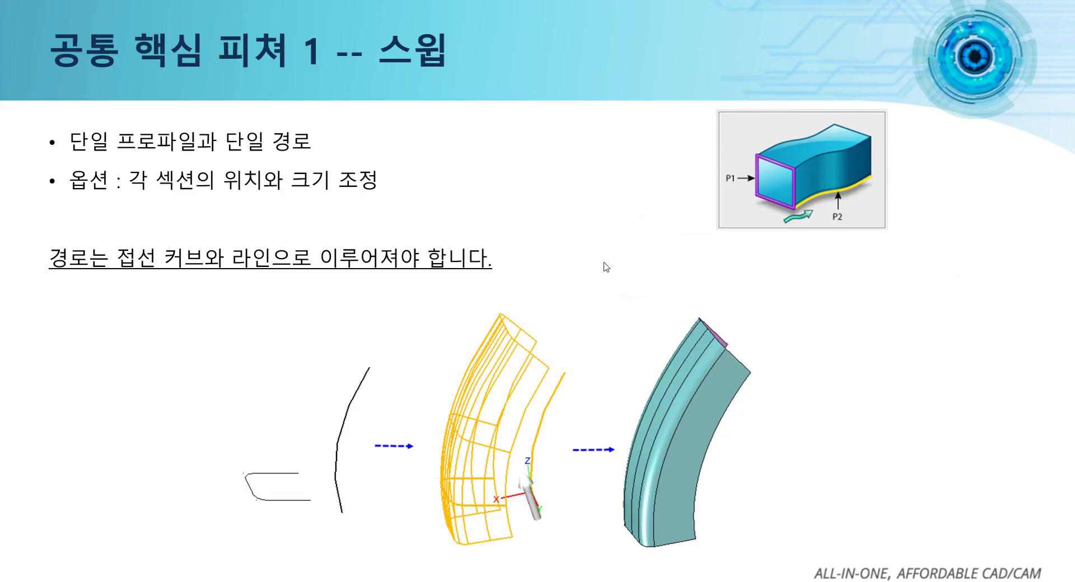
{"action": "left_click", "coordinate": [546, 250]}
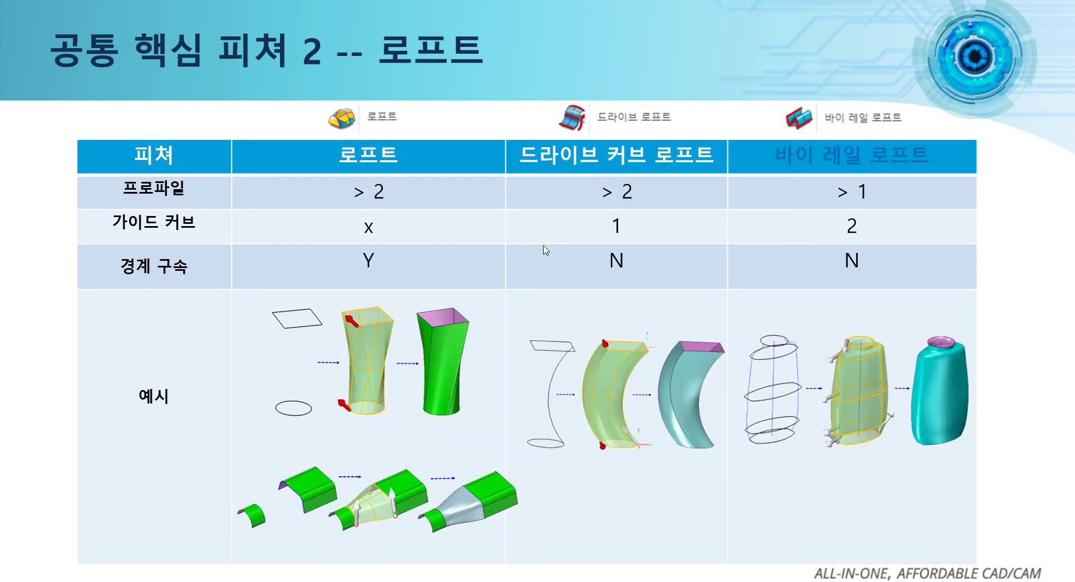
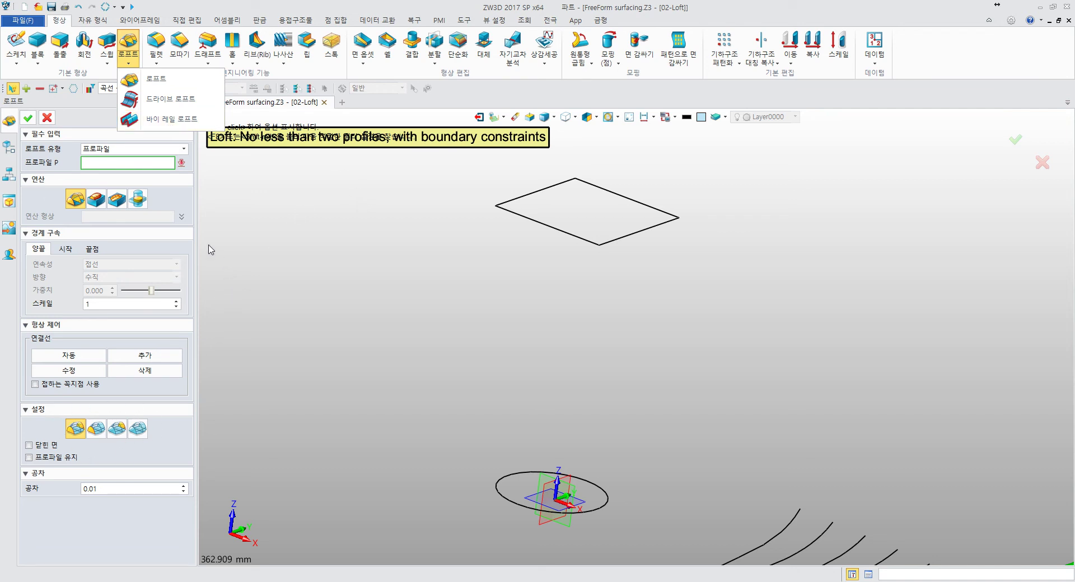
Step: Keep the loft type as profile (프로파일) and select the circle and the quadrilateral's front edge as profiles
{"action": "left_click", "coordinate": [177, 205]}
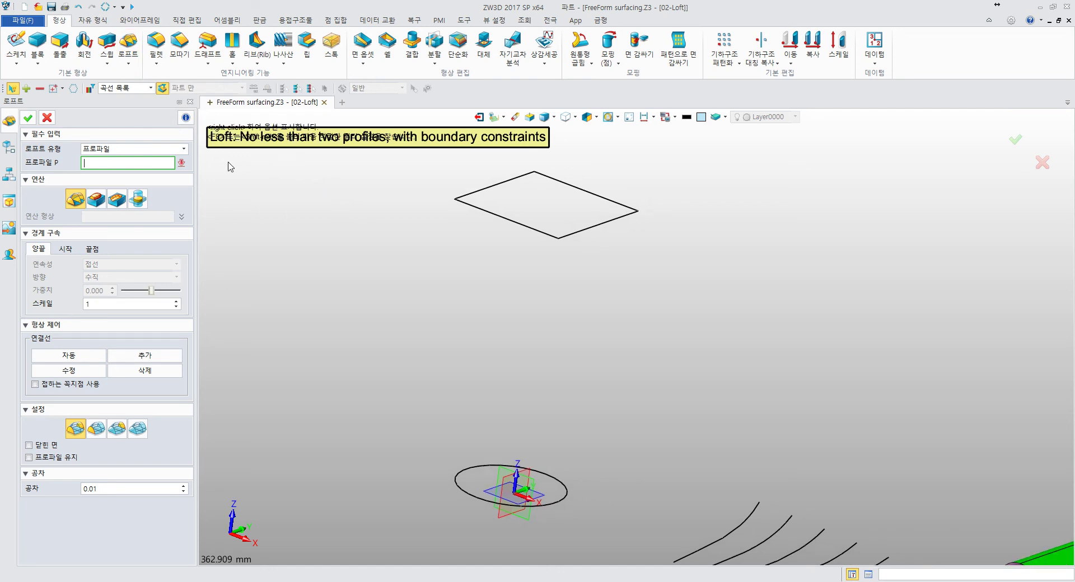
{"action": "left_click", "coordinate": [166, 150]}
{"action": "left_click", "coordinate": [166, 154]}
{"action": "middle_click_drag", "start_coordinate": [500, 191], "coordinate": [486, 327]}
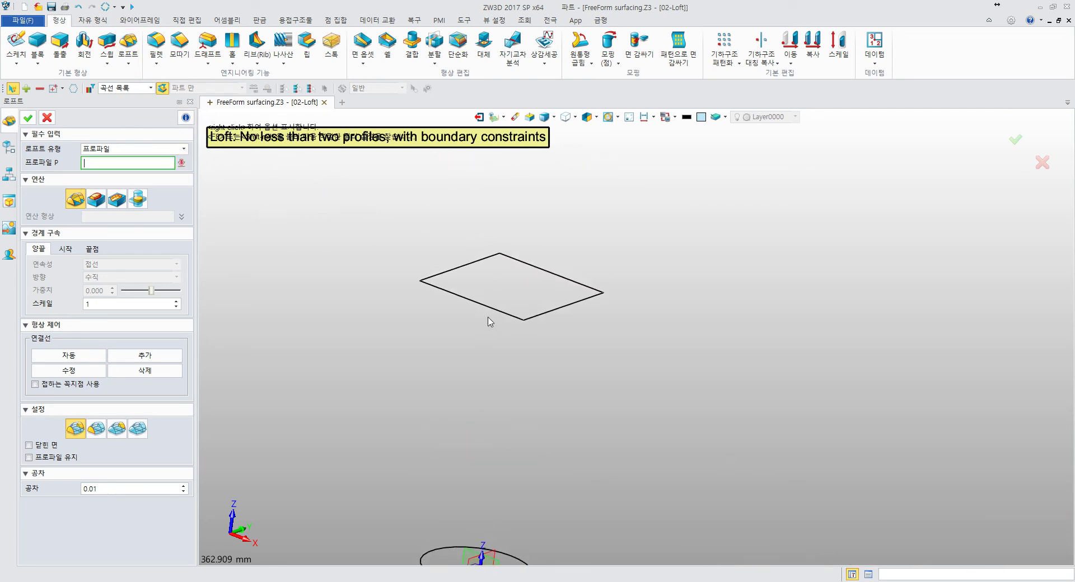
{"action": "left_click", "coordinate": [492, 431]}
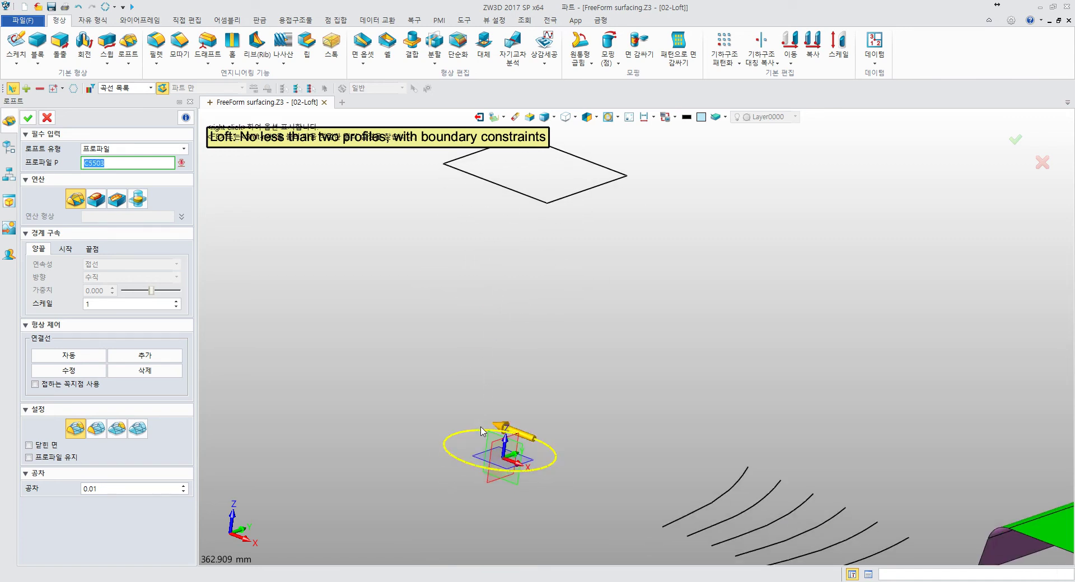
{"action": "middle_click_drag", "start_coordinate": [528, 288], "coordinate": [485, 331]}
{"action": "left_click", "coordinate": [487, 294]}
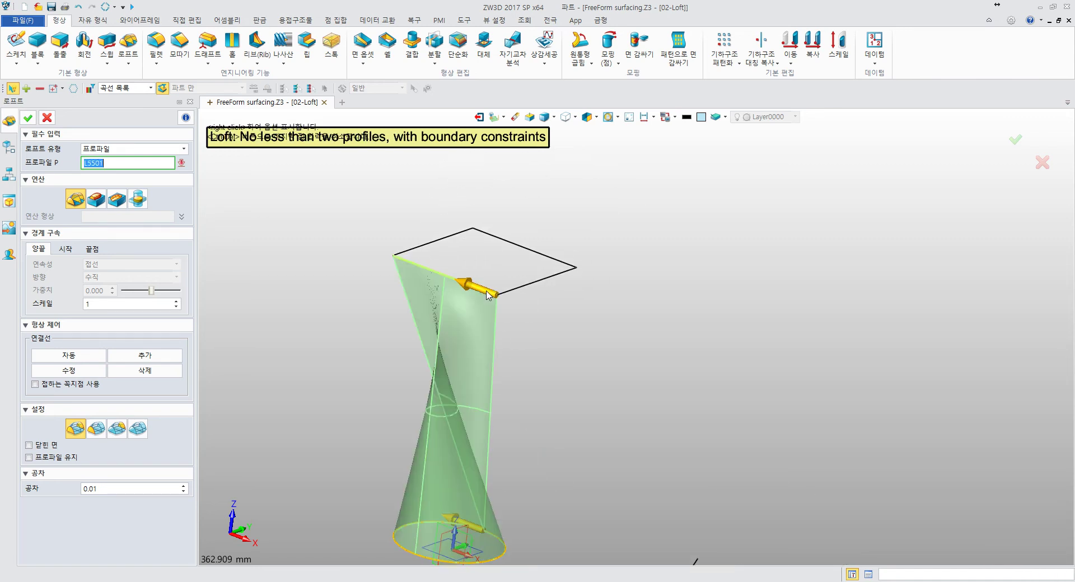
Step: Remove the quadrilateral's front edge from the loft profiles and try picking its edges again
{"action": "left_click", "coordinate": [497, 297]}
{"action": "left_click", "coordinate": [544, 267]}
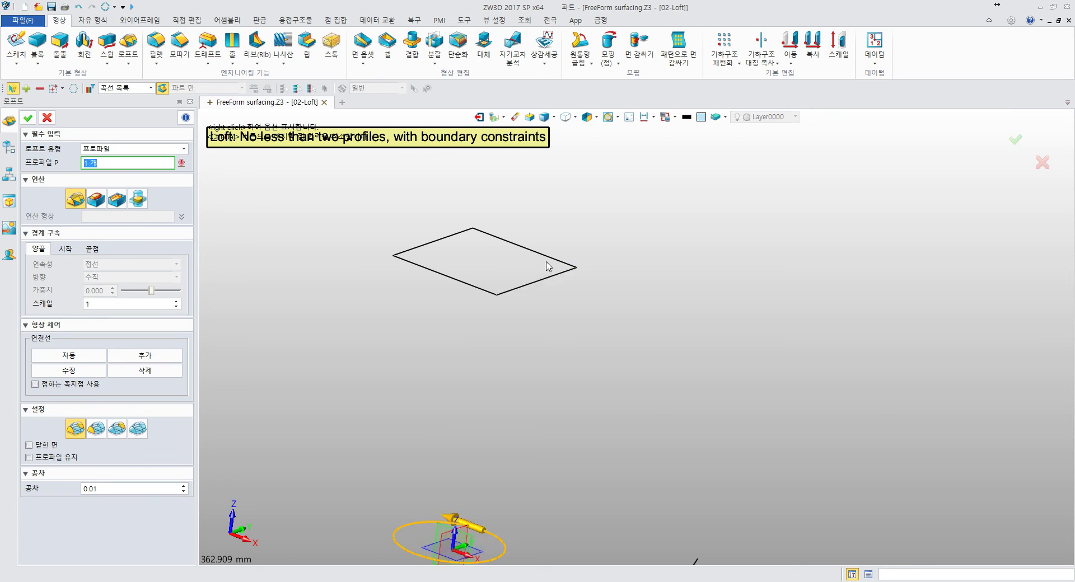
{"action": "left_click", "coordinate": [463, 242]}
{"action": "left_click", "coordinate": [459, 241]}
{"action": "left_click", "coordinate": [448, 235]}
{"action": "left_click", "coordinate": [449, 238]}
{"action": "right_click_drag", "start_coordinate": [465, 340], "coordinate": [454, 315]}
{"action": "left_click", "coordinate": [469, 251]}
{"action": "left_click", "coordinate": [469, 252]}
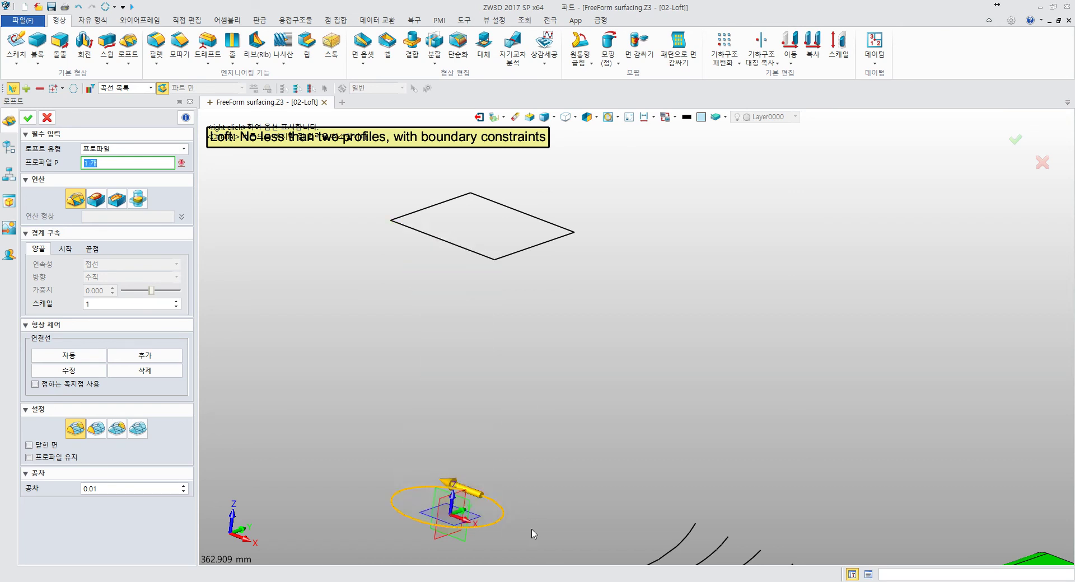
Step: Add the quadrilateral's two front edges to the circle as separate loft profiles
{"action": "left_click", "coordinate": [475, 253]}
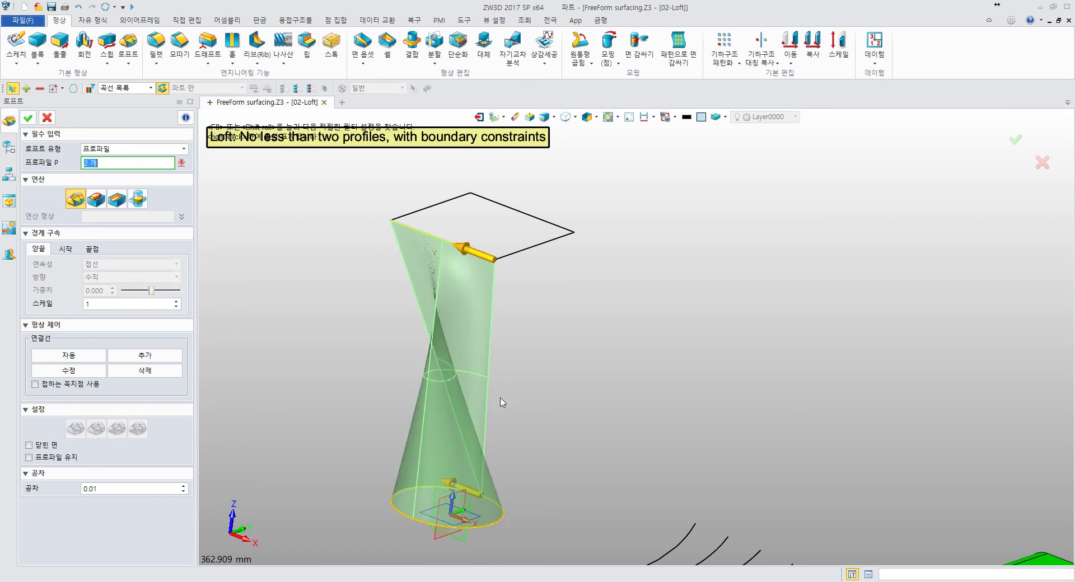
{"action": "left_click", "coordinate": [554, 243]}
{"action": "right_click_drag", "start_coordinate": [526, 338], "coordinate": [556, 398]}
{"action": "left_click", "coordinate": [462, 509]}
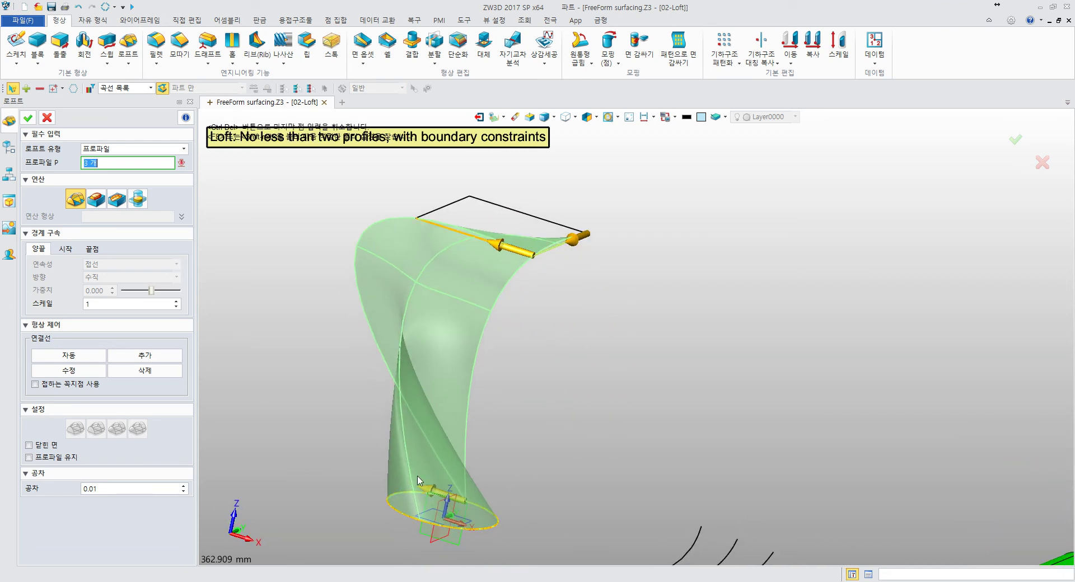
Step: Examine the loft preview and the start points and direction arrows on the circle and quadrilateral edges from several angles
{"action": "right_click_drag", "start_coordinate": [413, 247], "coordinate": [377, 312]}
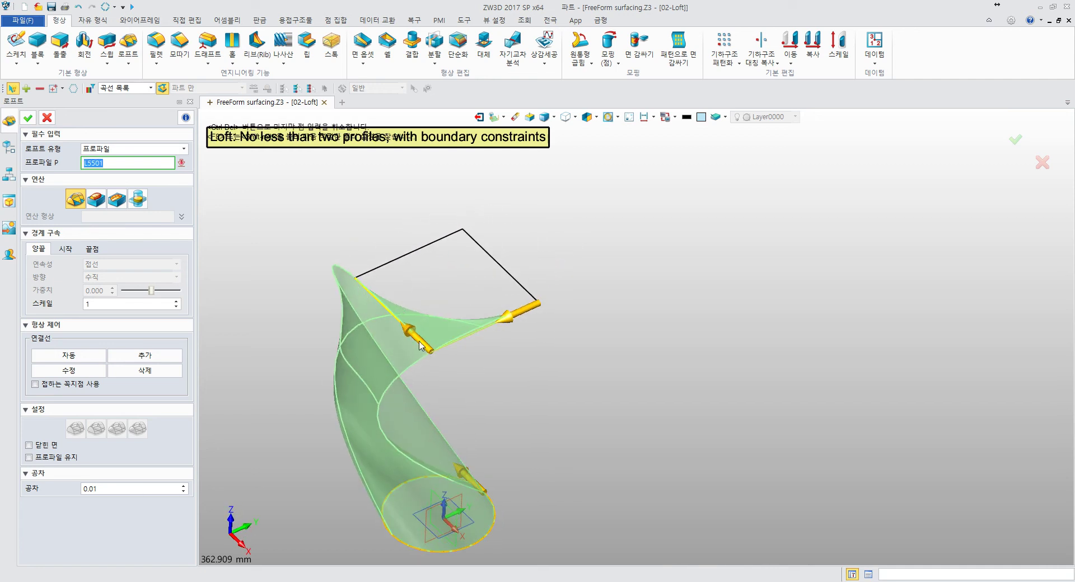
{"action": "right_click_drag", "start_coordinate": [420, 336], "coordinate": [319, 380]}
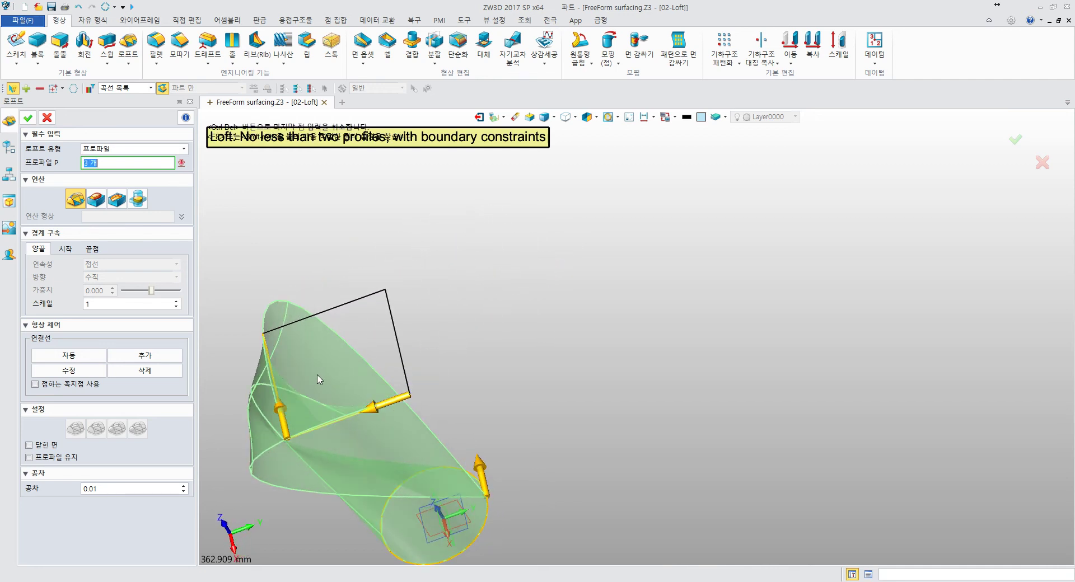
{"action": "right_click_drag", "start_coordinate": [368, 415], "coordinate": [513, 396]}
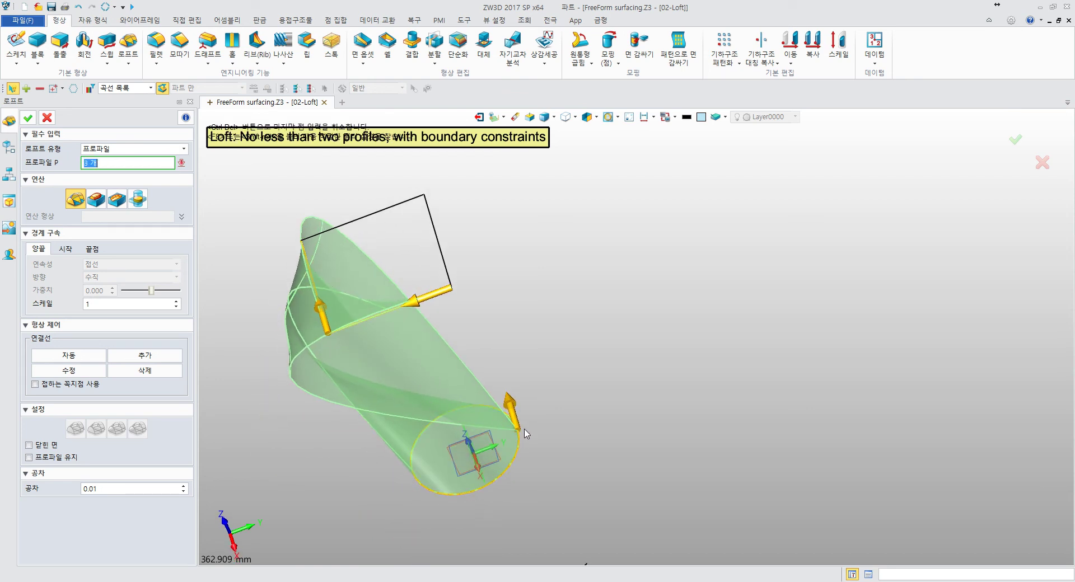
{"action": "middle_click_drag", "start_coordinate": [534, 440], "coordinate": [563, 430]}
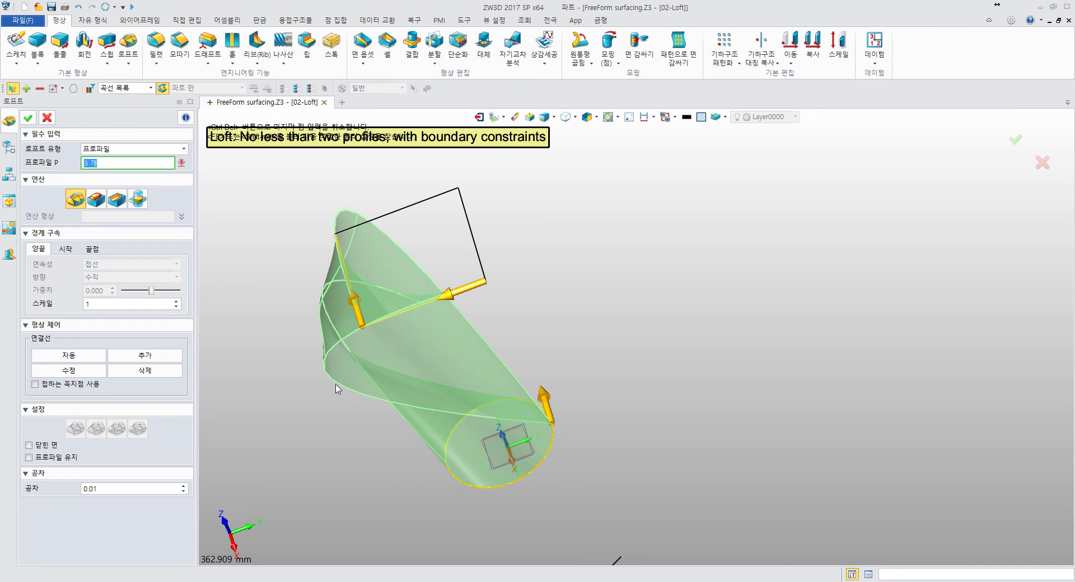
{"action": "scroll", "coordinate": [361, 333], "scroll_direction": "up", "scroll_amount": 5}
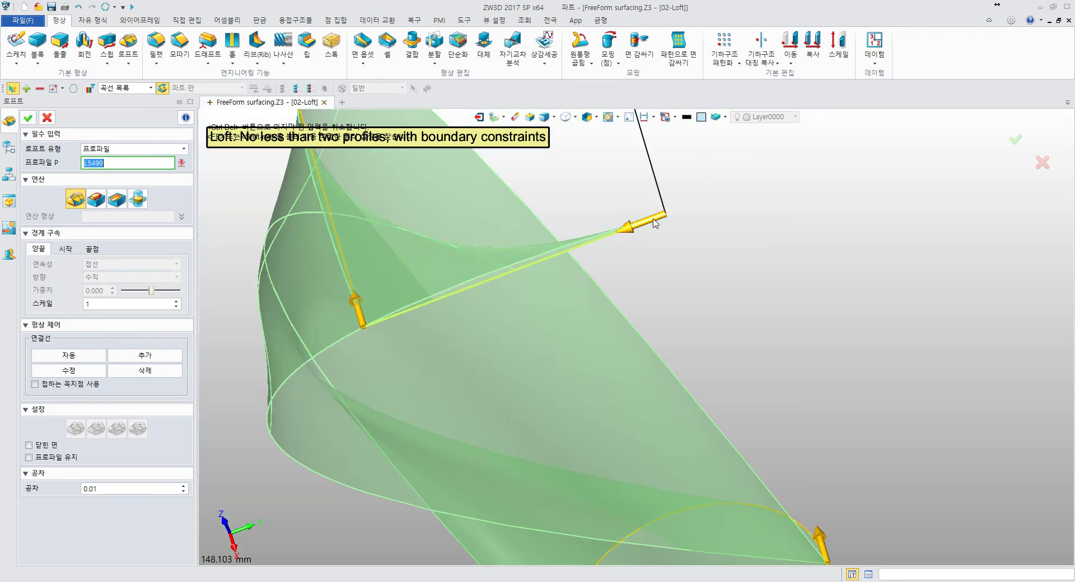
{"action": "left_click_drag", "start_coordinate": [651, 226], "coordinate": [676, 314]}
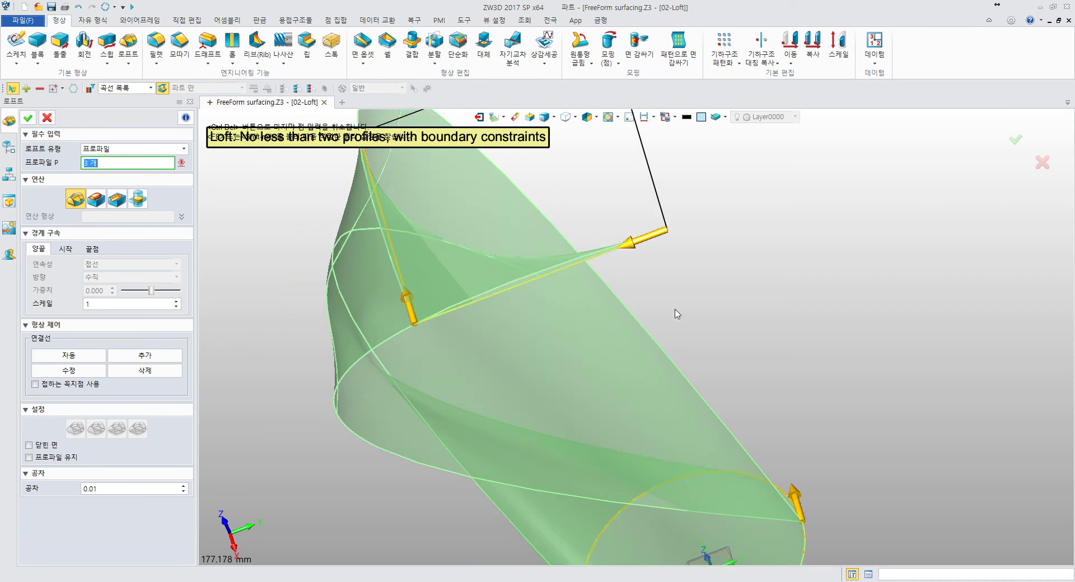
{"action": "middle_click_drag", "start_coordinate": [716, 352], "coordinate": [671, 485]}
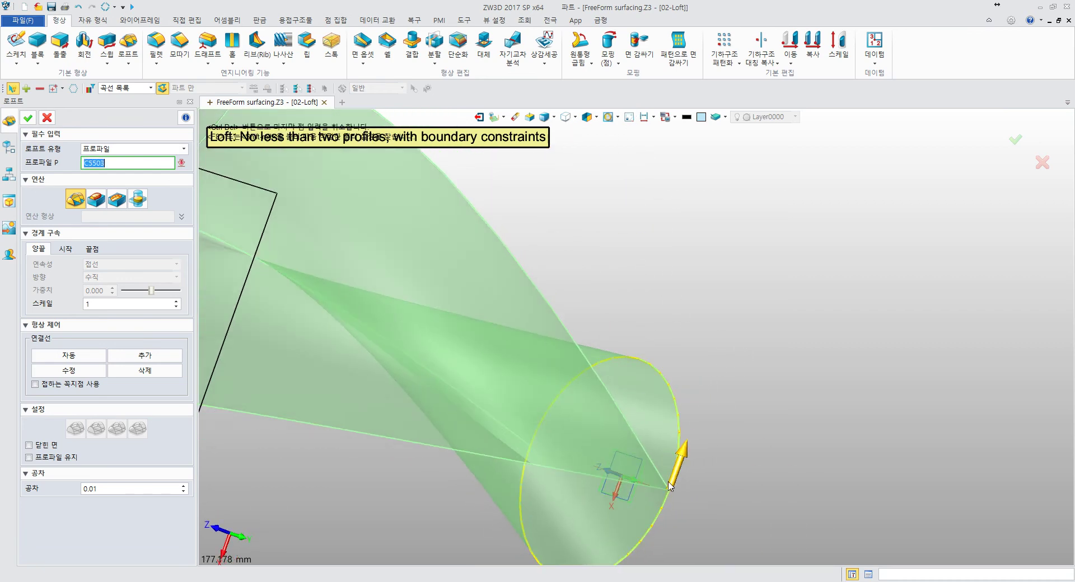
{"action": "middle_click_drag", "start_coordinate": [672, 391], "coordinate": [795, 366]}
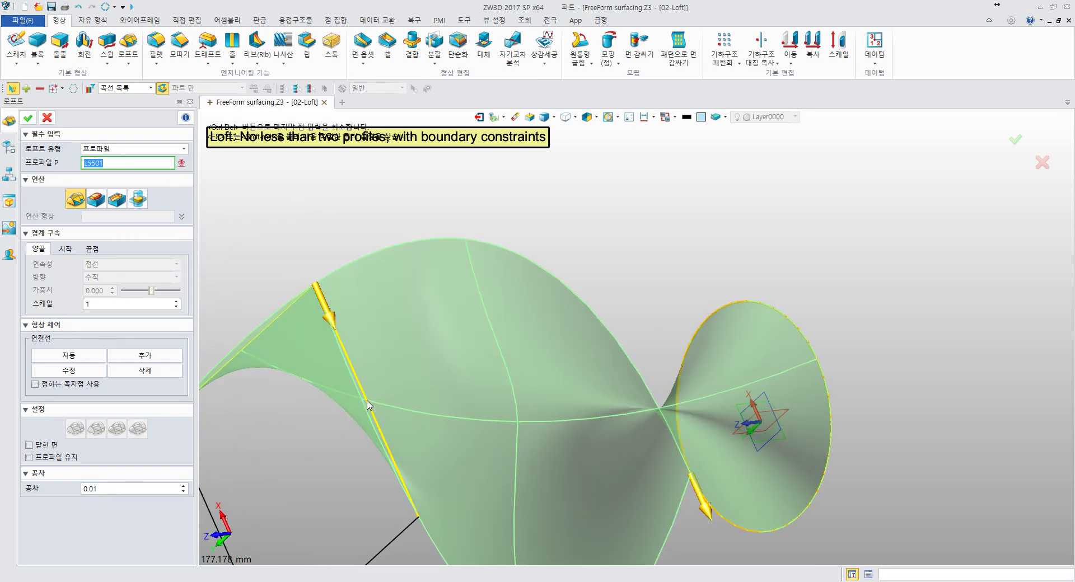
{"action": "middle_click_drag", "start_coordinate": [367, 404], "coordinate": [605, 378]}
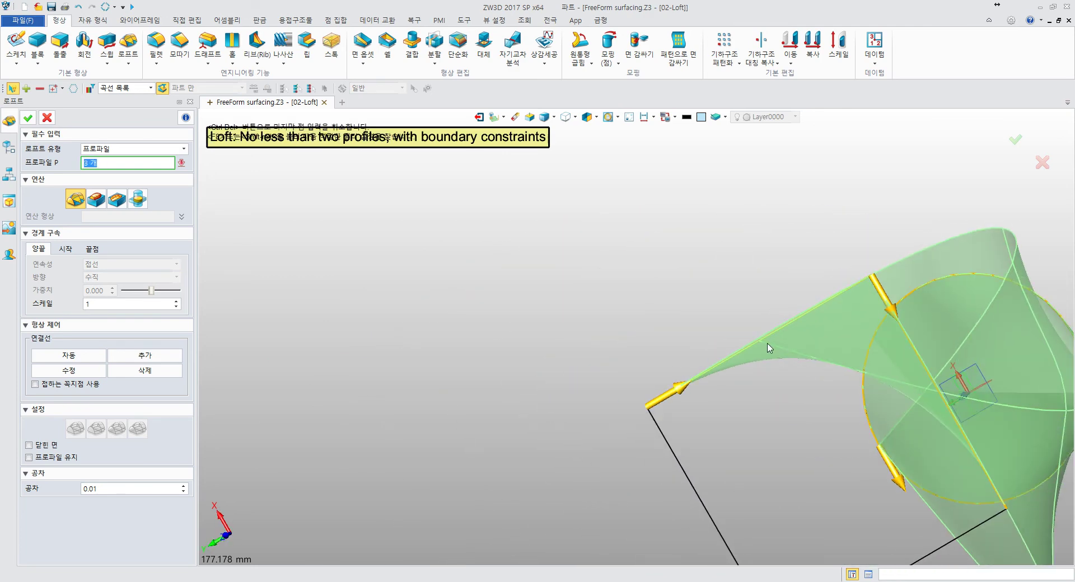
{"action": "middle_click_drag", "start_coordinate": [763, 343], "coordinate": [389, 355]}
{"action": "middle_click_drag", "start_coordinate": [597, 377], "coordinate": [547, 383]}
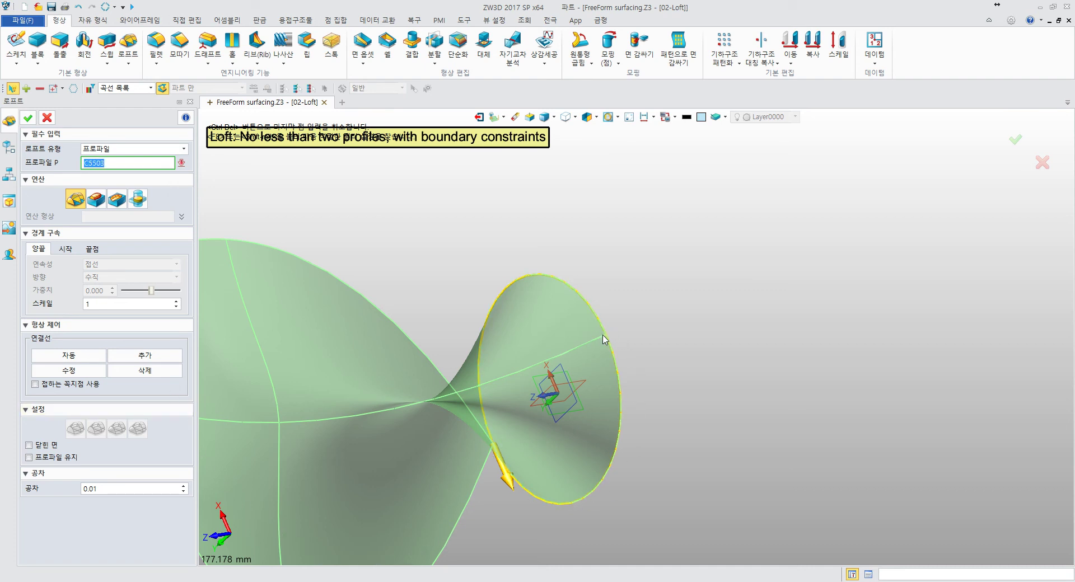
Step: Create the loft from the circle and the two separately picked quadrilateral edges
{"action": "middle_click_drag", "start_coordinate": [558, 292], "coordinate": [564, 317]}
{"action": "middle_click_drag", "start_coordinate": [699, 354], "coordinate": [679, 257]}
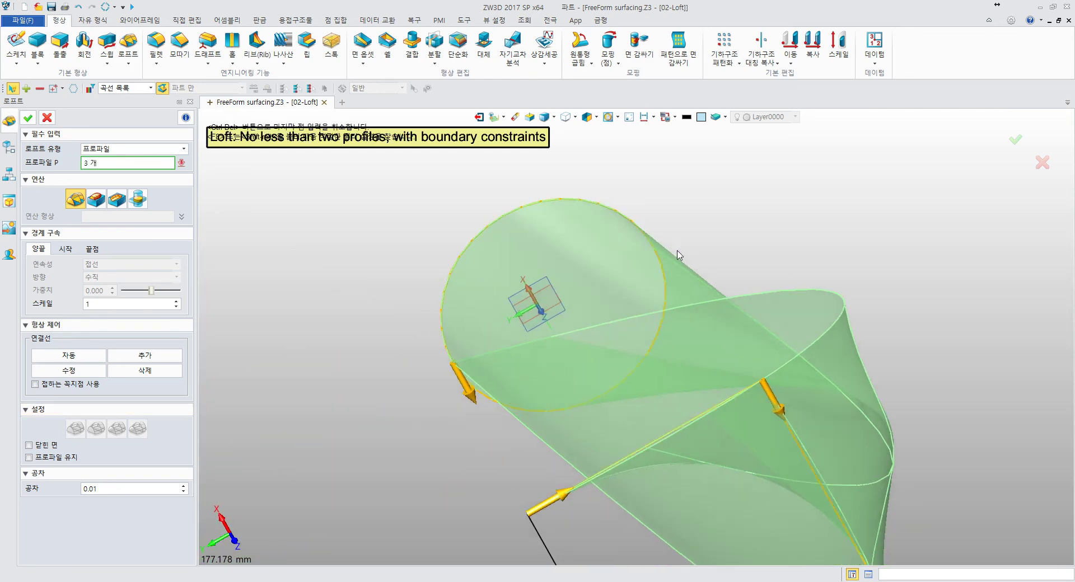
{"action": "scroll", "coordinate": [683, 274], "scroll_direction": "down", "scroll_amount": 3}
{"action": "left_click", "coordinate": [28, 117]}
{"action": "mouse_move", "coordinate": [431, 297]}
{"action": "middle_mouse_down"}
{"action": "mouse_move", "coordinate": [524, 257]}
{"action": "mouse_move", "coordinate": [521, 206]}
{"action": "mouse_move", "coordinate": [532, 285]}
{"action": "mouse_move", "coordinate": [595, 196]}
{"action": "mouse_move", "coordinate": [499, 312]}
{"action": "mouse_move", "coordinate": [494, 405]}
{"action": "mouse_move", "coordinate": [422, 407]}
{"action": "mouse_move", "coordinate": [367, 393]}
{"action": "mouse_move", "coordinate": [883, 391]}
{"action": "mouse_move", "coordinate": [517, 429]}
{"action": "mouse_move", "coordinate": [246, 427]}
{"action": "mouse_move", "coordinate": [420, 447]}
{"action": "mouse_move", "coordinate": [751, 388]}
{"action": "mouse_move", "coordinate": [823, 408]}
{"action": "mouse_move", "coordinate": [446, 431]}
{"action": "mouse_move", "coordinate": [262, 429]}
{"action": "mouse_move", "coordinate": [250, 439]}
{"action": "mouse_move", "coordinate": [643, 435]}
{"action": "mouse_move", "coordinate": [691, 373]}
{"action": "mouse_move", "coordinate": [818, 394]}
{"action": "mouse_move", "coordinate": [615, 437]}
{"action": "mouse_move", "coordinate": [456, 415]}
{"action": "mouse_move", "coordinate": [641, 343]}
{"action": "mouse_move", "coordinate": [609, 351]}
{"action": "mouse_move", "coordinate": [619, 314]}
{"action": "mouse_move", "coordinate": [771, 351]}
{"action": "mouse_move", "coordinate": [716, 356]}
{"action": "mouse_move", "coordinate": [516, 319]}
{"action": "mouse_move", "coordinate": [570, 316]}
{"action": "mouse_move", "coordinate": [491, 383]}
{"action": "mouse_move", "coordinate": [455, 309]}
{"action": "mouse_move", "coordinate": [300, 409]}
{"action": "mouse_move", "coordinate": [281, 455]}
{"action": "mouse_move", "coordinate": [365, 458]}
{"action": "mouse_move", "coordinate": [435, 432]}
{"action": "mouse_move", "coordinate": [444, 389]}
{"action": "mouse_move", "coordinate": [377, 449]}
{"action": "mouse_move", "coordinate": [469, 453]}
{"action": "mouse_move", "coordinate": [512, 415]}
{"action": "mouse_move", "coordinate": [547, 438]}
{"action": "mouse_move", "coordinate": [585, 384]}
{"action": "mouse_move", "coordinate": [656, 446]}
{"action": "mouse_move", "coordinate": [533, 396]}
{"action": "mouse_move", "coordinate": [568, 412]}
{"action": "mouse_move", "coordinate": [561, 391]}
{"action": "mouse_move", "coordinate": [571, 402]}
{"action": "middle_mouse_up"}
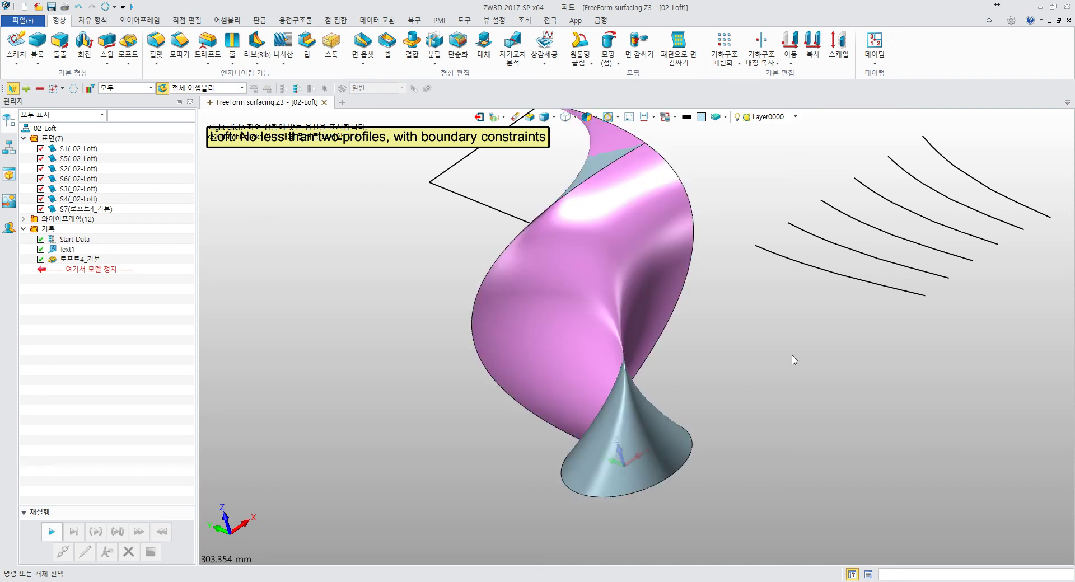
Step: Undo the loft made from the separately picked edges and collapse the list of surfaces
{"action": "key", "text": "ctrl+z"}
{"action": "middle_click_drag", "start_coordinate": [753, 352], "coordinate": [549, 336]}
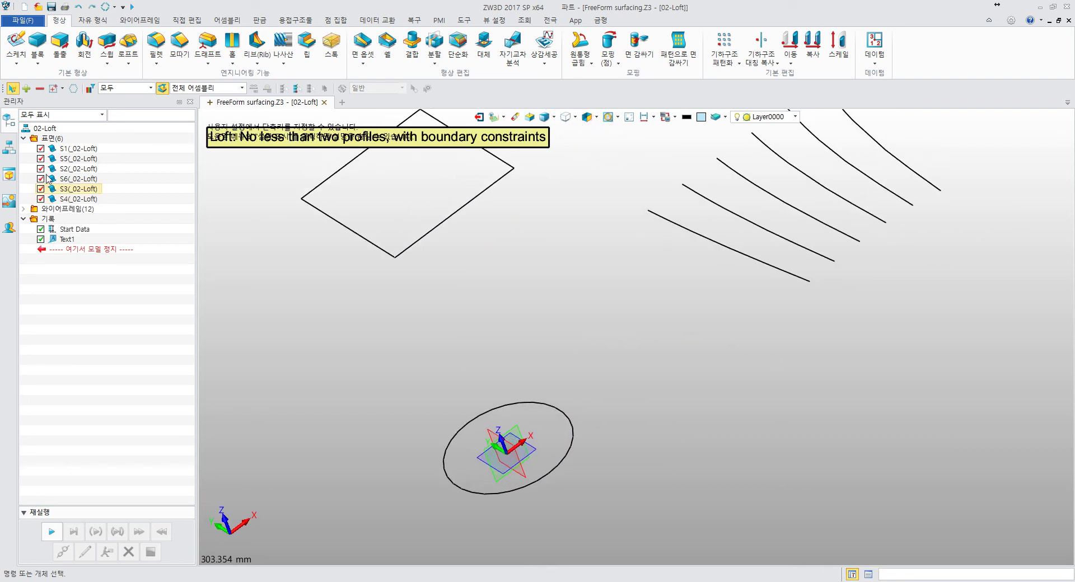
{"action": "left_click", "coordinate": [23, 138]}
{"action": "middle_click_drag", "start_coordinate": [501, 312], "coordinate": [684, 349]}
{"action": "scroll", "coordinate": [622, 364], "scroll_direction": "up", "scroll_amount": 2}
Step: Start a new loft and repeatedly pick and deselect the circle at different points to try its profile start point and direction
{"action": "left_click", "coordinate": [128, 45]}
{"action": "left_click", "coordinate": [605, 513]}
{"action": "left_click", "coordinate": [637, 493]}
{"action": "left_click", "coordinate": [507, 331]}
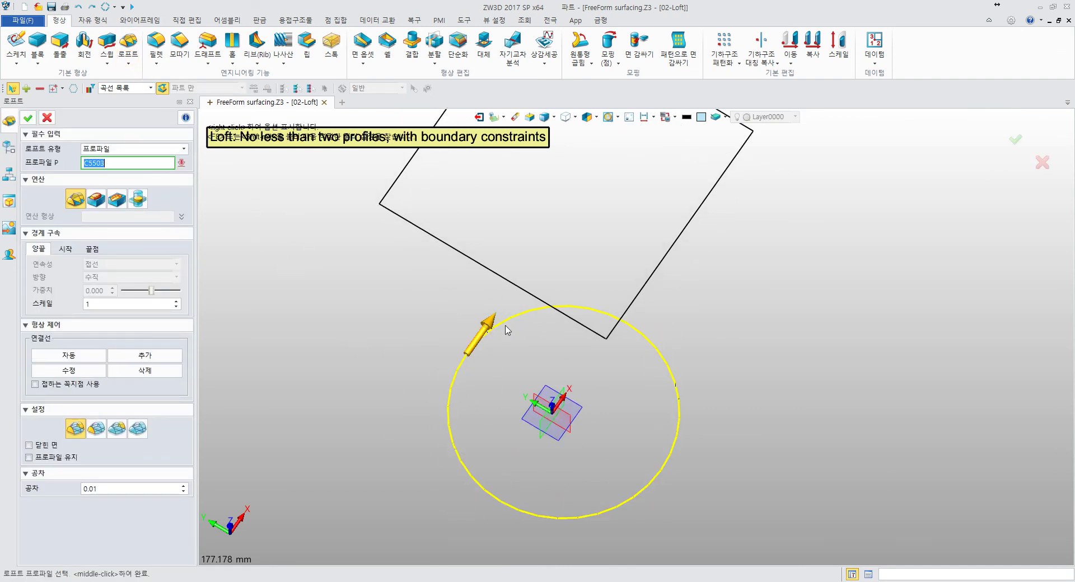
{"action": "left_click", "coordinate": [485, 345]}
{"action": "left_click", "coordinate": [448, 412]}
{"action": "left_click", "coordinate": [517, 313]}
{"action": "left_click", "coordinate": [518, 314]}
{"action": "left_click", "coordinate": [450, 409]}
{"action": "left_click", "coordinate": [450, 409]}
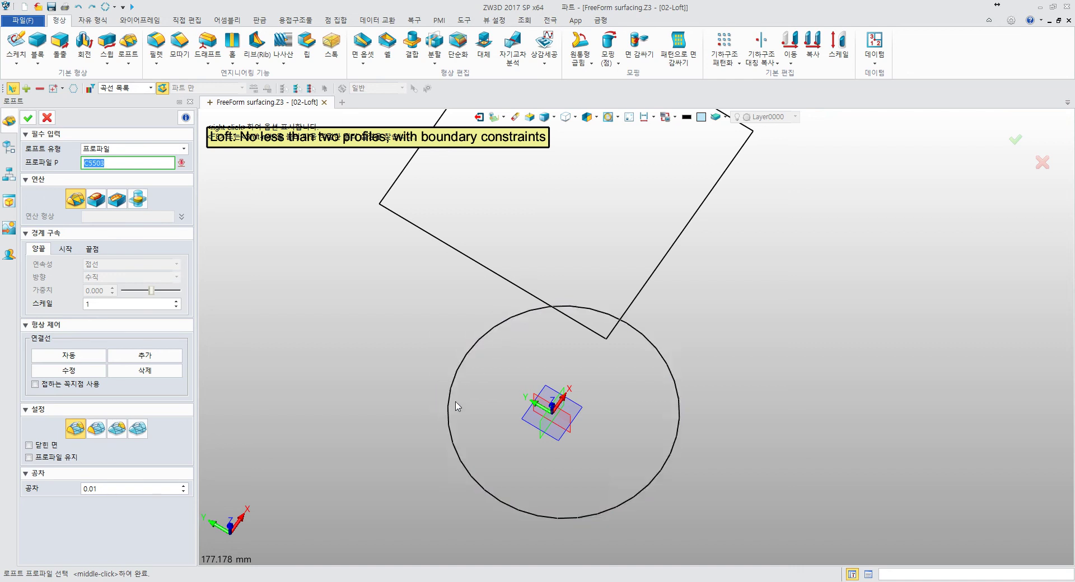
{"action": "left_click", "coordinate": [448, 419]}
{"action": "left_click", "coordinate": [502, 321]}
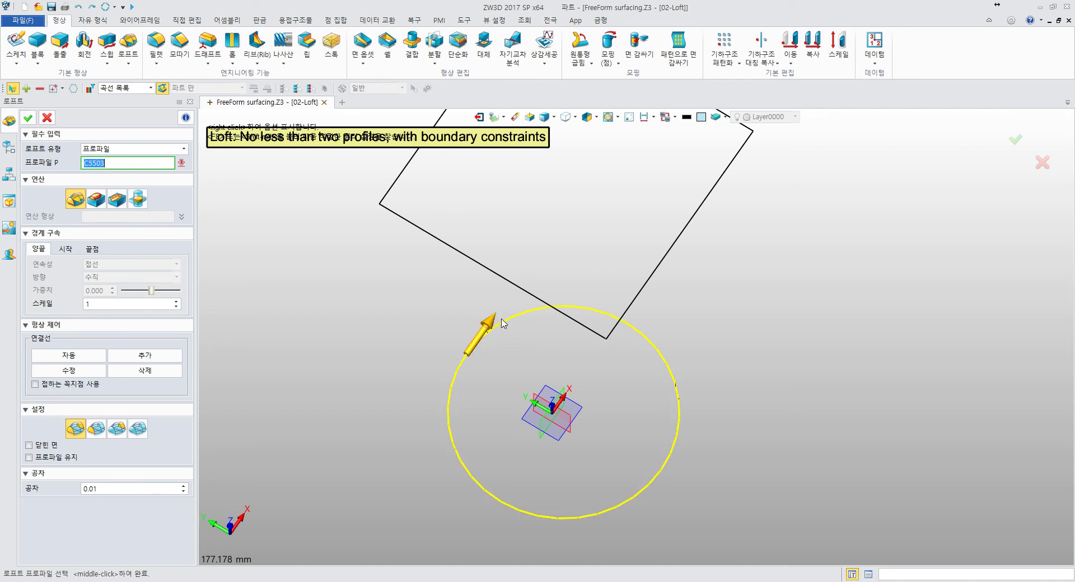
{"action": "left_click", "coordinate": [471, 354]}
{"action": "left_click", "coordinate": [466, 356]}
{"action": "left_click", "coordinate": [666, 464]}
{"action": "left_click", "coordinate": [497, 327]}
{"action": "left_click", "coordinate": [497, 328]}
{"action": "left_click", "coordinate": [460, 371]}
{"action": "left_click", "coordinate": [460, 376]}
Step: Select the circle as the loft's first profile, with its direction arrow pointing away from the quadrilateral
{"action": "scroll", "coordinate": [420, 330], "scroll_direction": "down", "scroll_amount": 4}
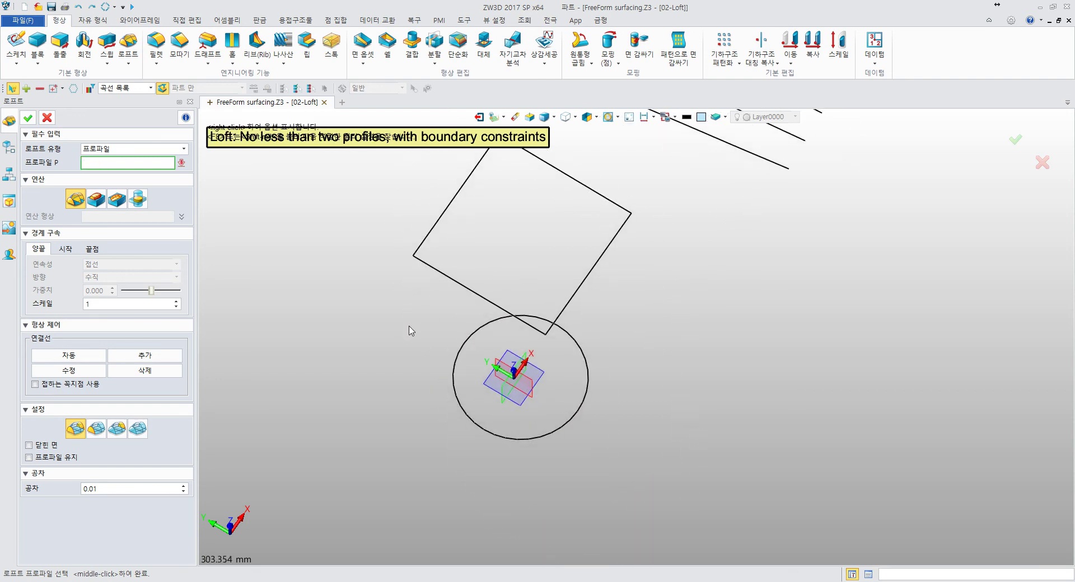
{"action": "left_click", "coordinate": [455, 364]}
{"action": "left_click", "coordinate": [450, 367]}
{"action": "left_click", "coordinate": [477, 341]}
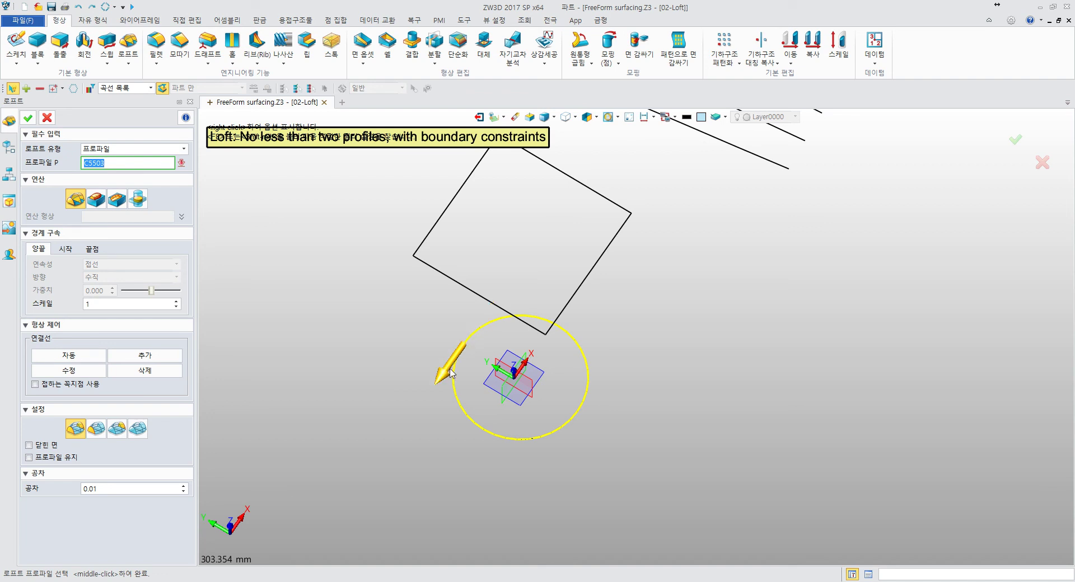
{"action": "right_click_drag", "start_coordinate": [416, 406], "coordinate": [383, 401]}
{"action": "scroll", "coordinate": [384, 398], "scroll_direction": "down", "scroll_amount": 1}
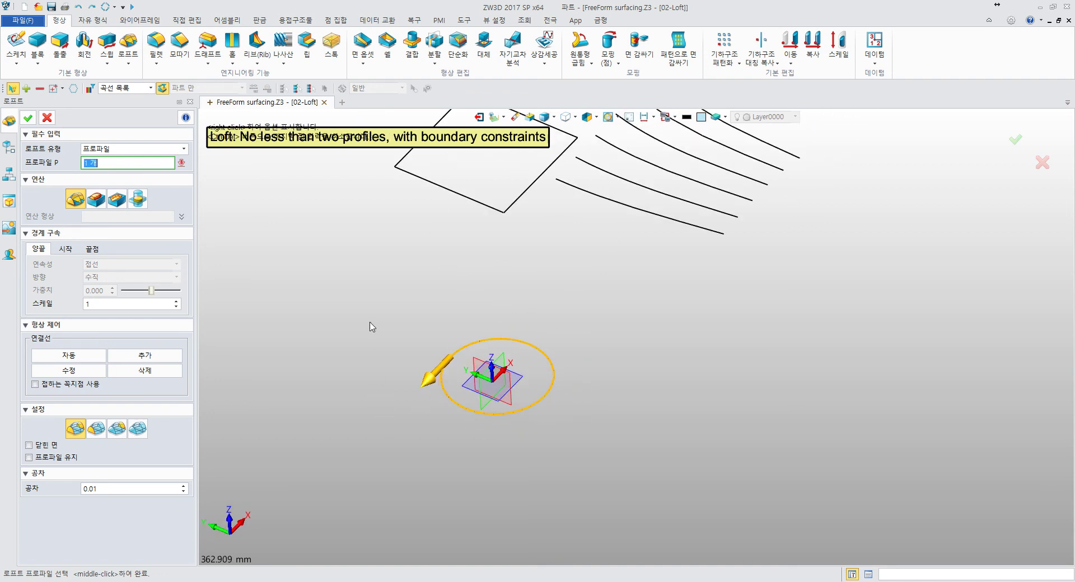
{"action": "middle_click_drag", "start_coordinate": [370, 322], "coordinate": [340, 421]}
Step: Insert a curve list (곡선 목록 삽입) combining the quadrilateral's four edges as the loft's second profile
{"action": "left_click", "coordinate": [398, 234]}
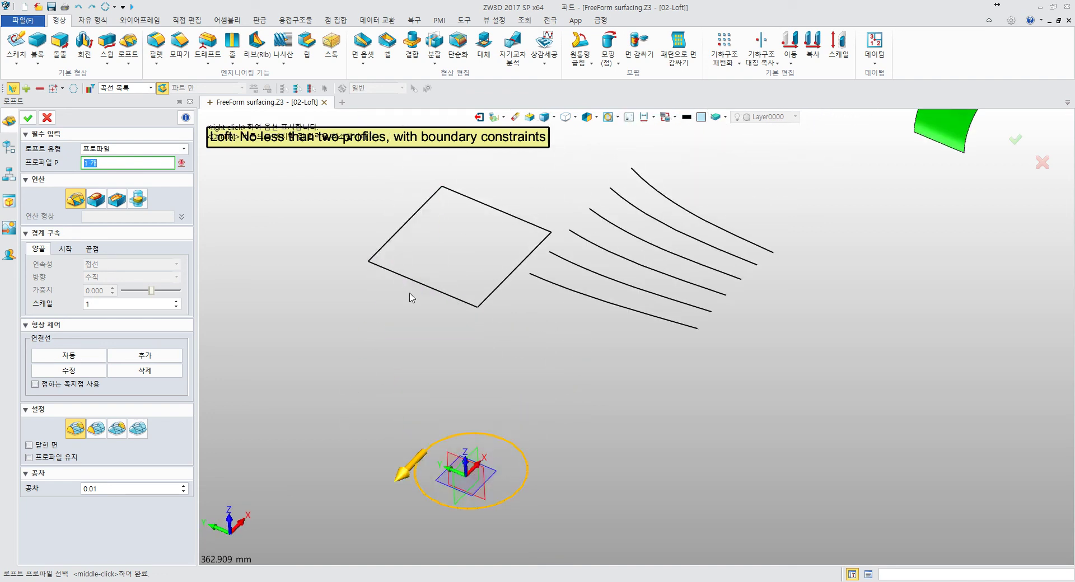
{"action": "right_click", "coordinate": [312, 212]}
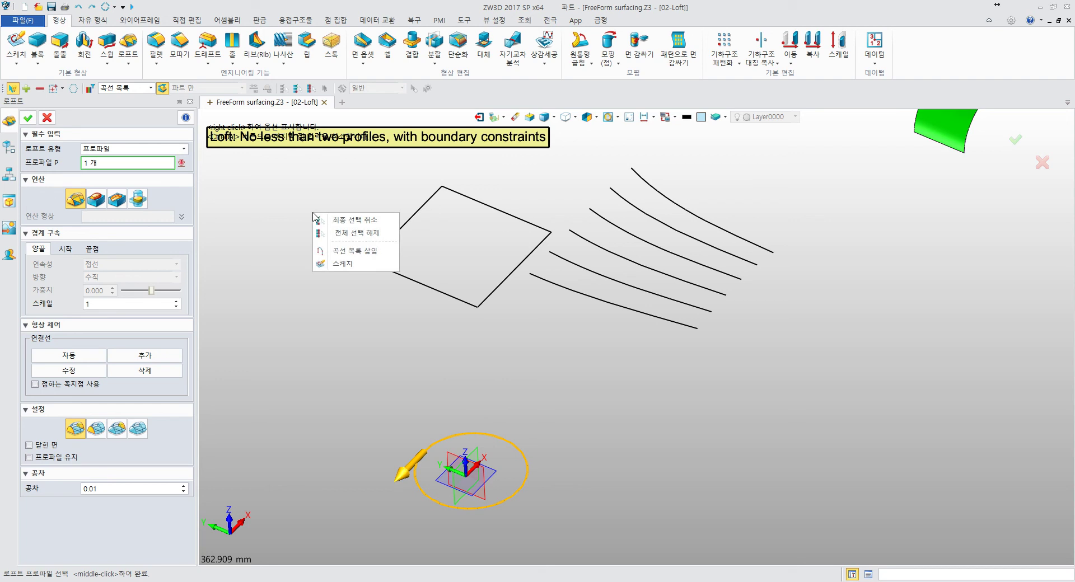
{"action": "left_click", "coordinate": [357, 252]}
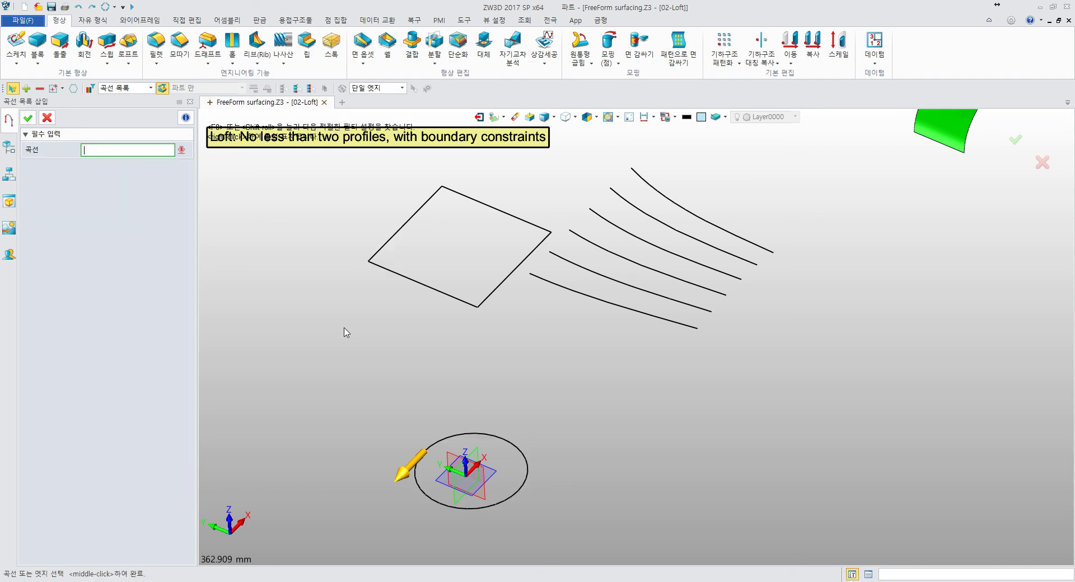
{"action": "left_click", "coordinate": [399, 231]}
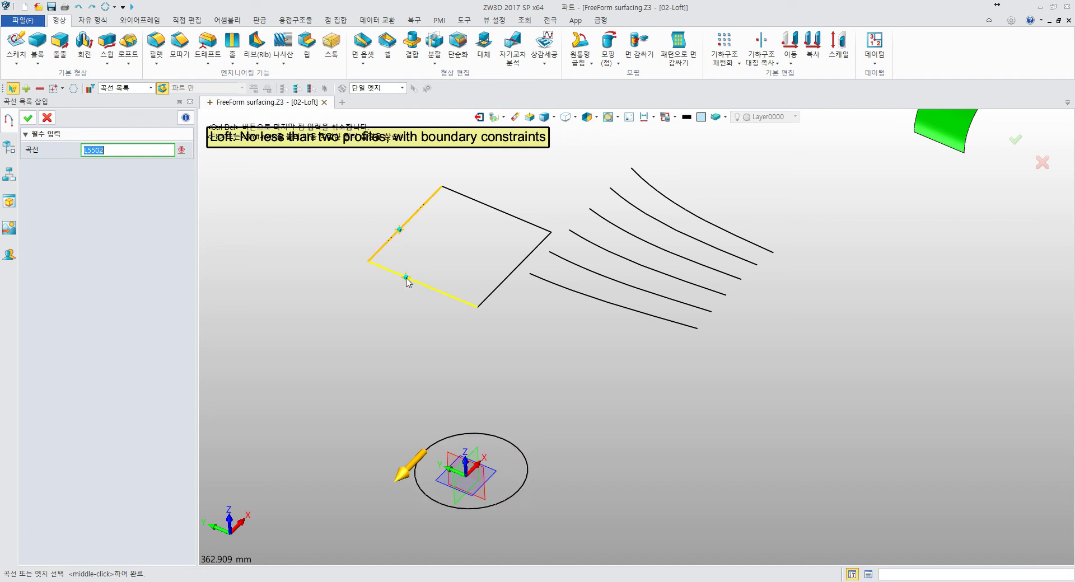
{"action": "left_click", "coordinate": [446, 294]}
{"action": "left_click", "coordinate": [528, 255]}
{"action": "left_click", "coordinate": [468, 196]}
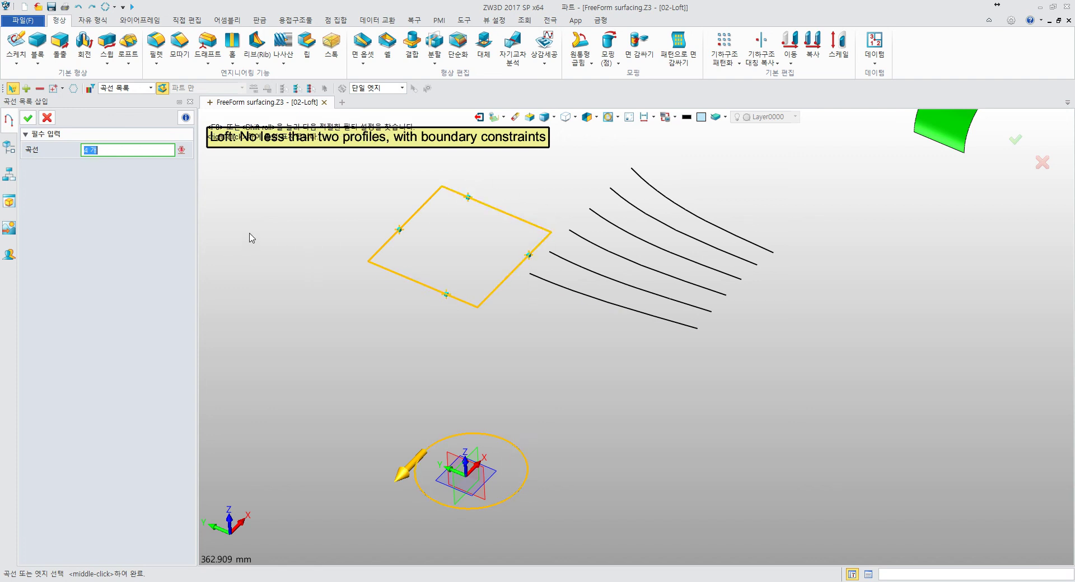
{"action": "left_click", "coordinate": [31, 120]}
Step: Restart the loft and pick the circle and the joined quadrilateral as its profiles again
{"action": "middle_click_drag", "start_coordinate": [293, 287], "coordinate": [422, 380]}
{"action": "middle_click_drag", "start_coordinate": [408, 448], "coordinate": [406, 314]}
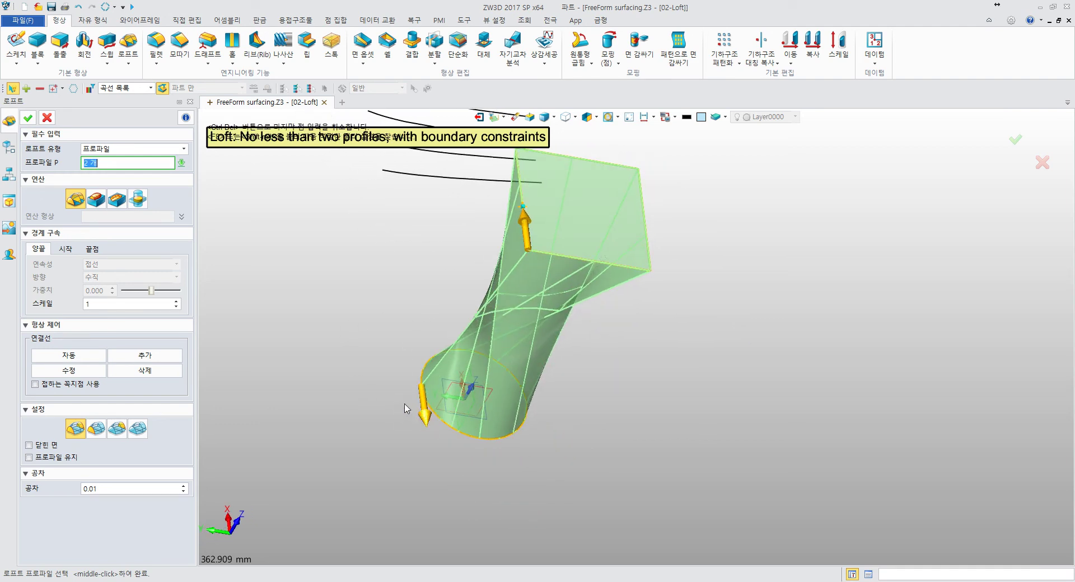
{"action": "key", "text": "Escape"}
{"action": "middle_click", "coordinate": [376, 399]}
{"action": "left_click", "coordinate": [424, 400]}
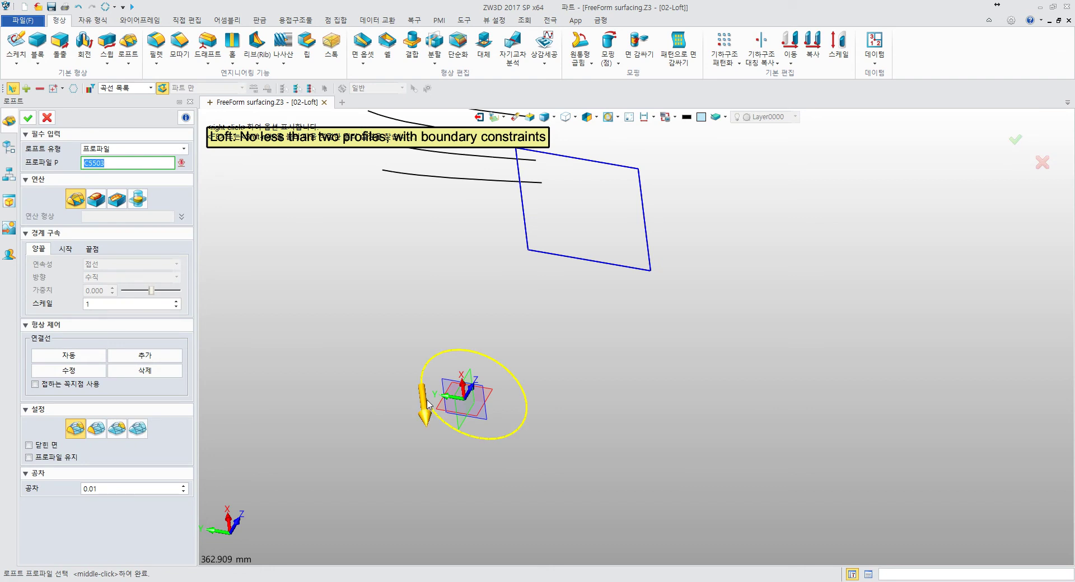
{"action": "left_click", "coordinate": [527, 234]}
Step: Cancel the loft and undo the inserted curve list
{"action": "key", "text": "ctrl+z"}
{"action": "key", "text": "Escape"}
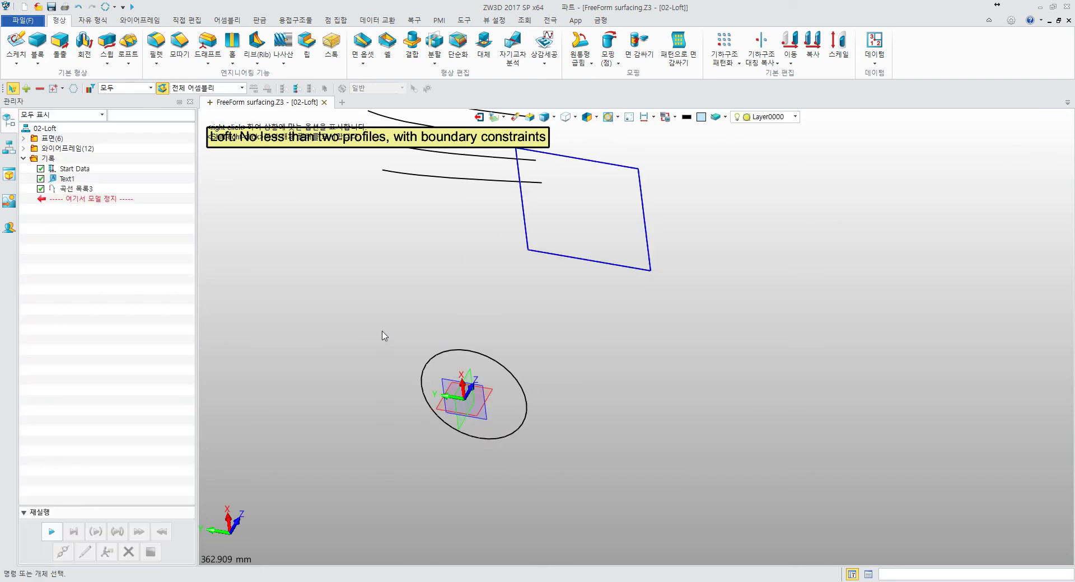
{"action": "middle_click_drag", "start_coordinate": [448, 353], "coordinate": [471, 365]}
Step: Create a wireframe curve list (곡선 목록) from the quadrilateral's four edges
{"action": "left_click", "coordinate": [95, 22]}
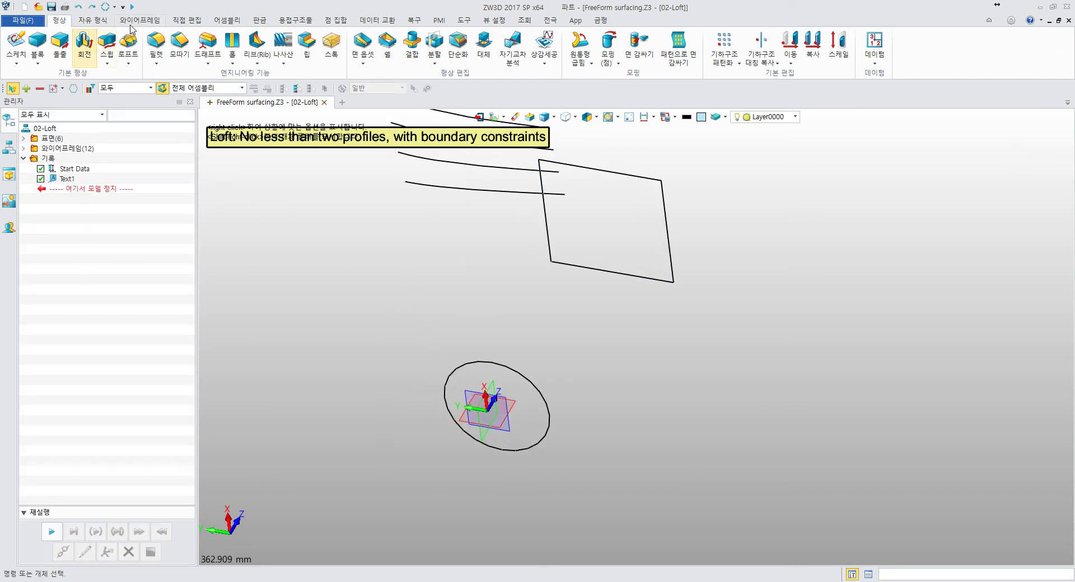
{"action": "left_click", "coordinate": [137, 21]}
{"action": "middle_click_drag", "start_coordinate": [392, 224], "coordinate": [495, 366]}
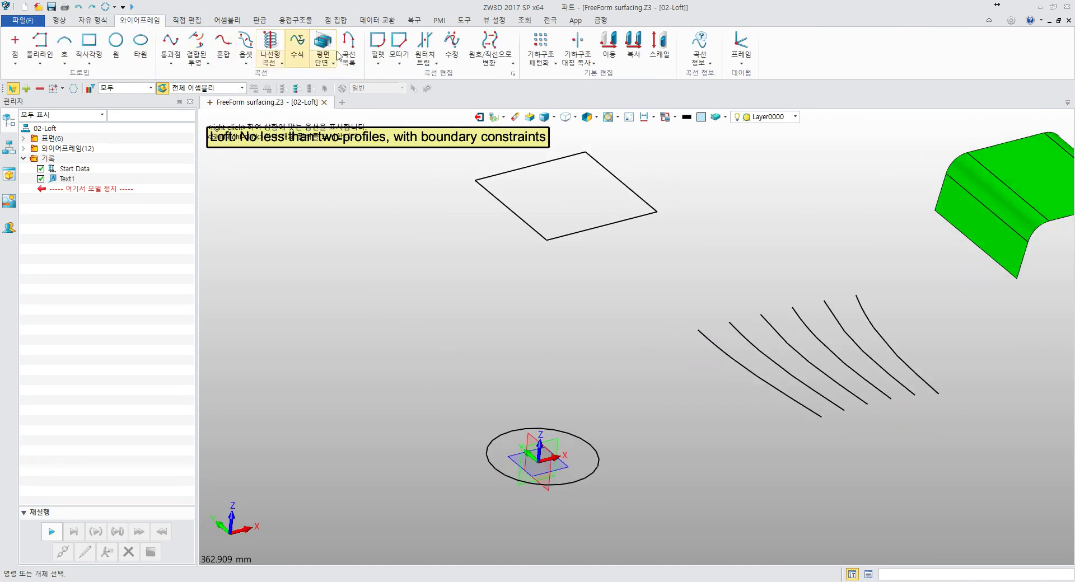
{"action": "left_click", "coordinate": [349, 45]}
{"action": "left_click", "coordinate": [532, 204]}
{"action": "left_click", "coordinate": [476, 255]}
{"action": "left_click", "coordinate": [527, 284]}
{"action": "left_click", "coordinate": [613, 253]}
{"action": "middle_click", "coordinate": [228, 235]}
{"action": "middle_click_drag", "start_coordinate": [226, 243], "coordinate": [346, 295]}
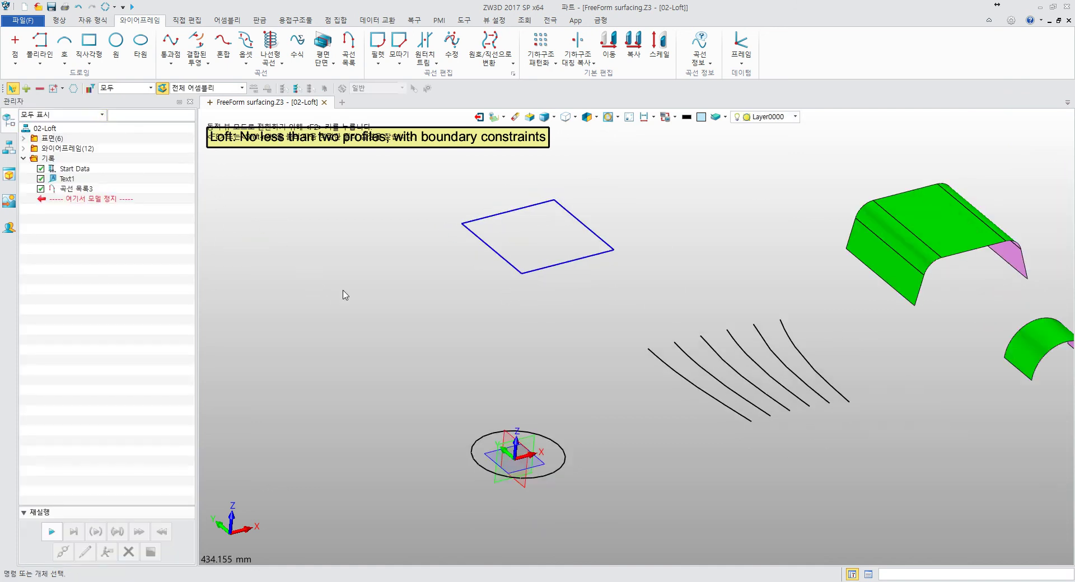
Step: Hide the quadrilateral's four original lines while the curve list is temporarily suppressed in the history
{"action": "left_click", "coordinate": [76, 188]}
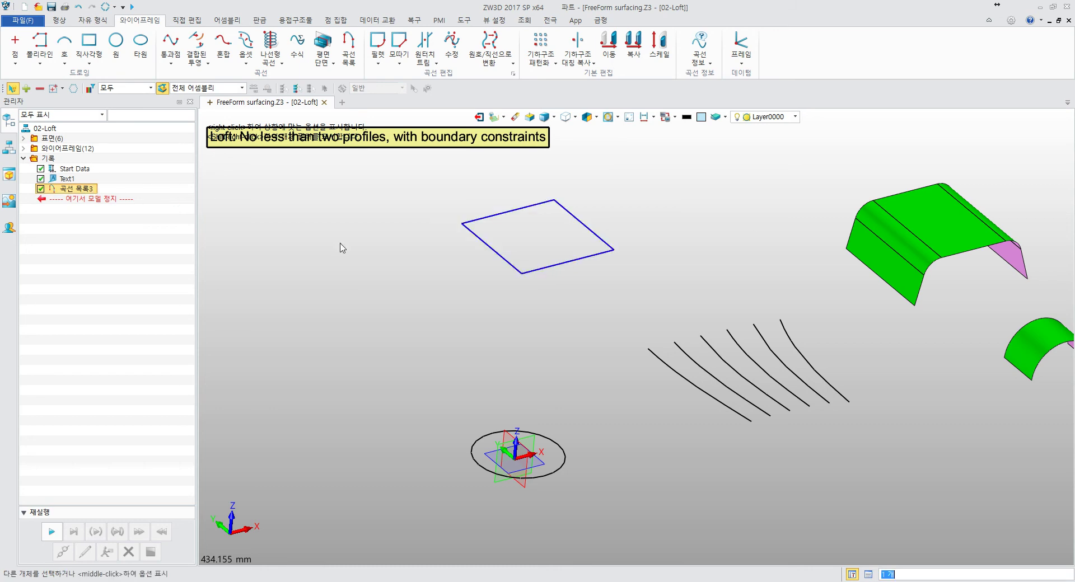
{"action": "left_click", "coordinate": [421, 290]}
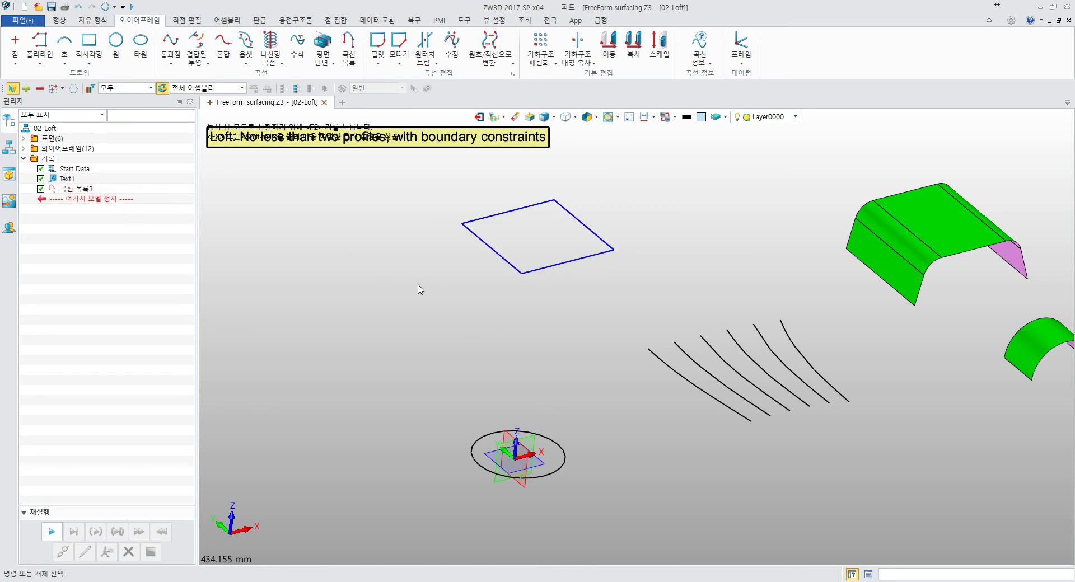
{"action": "middle_click_drag", "start_coordinate": [442, 288], "coordinate": [390, 258]}
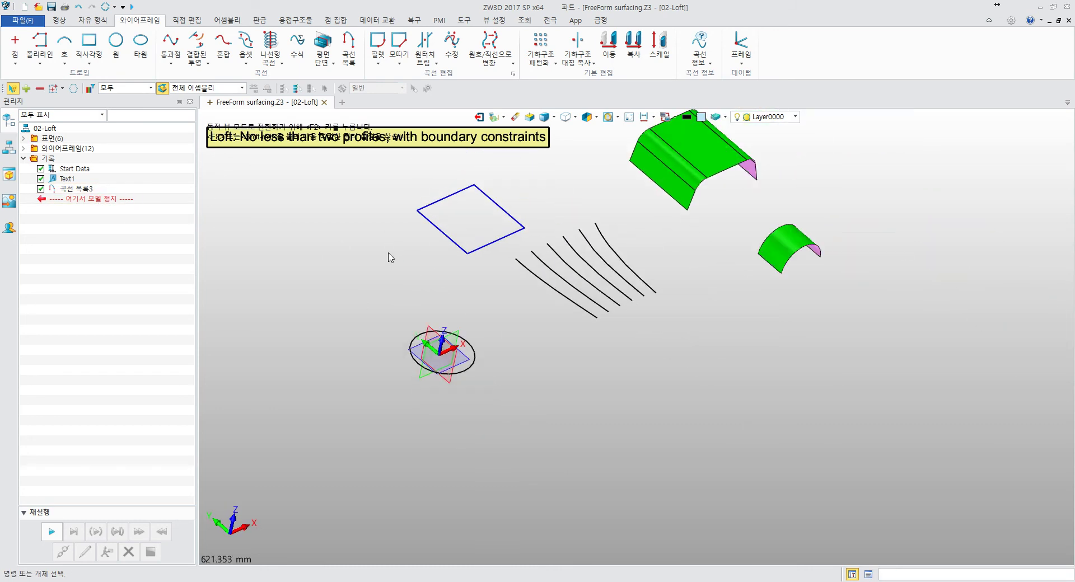
{"action": "left_click", "coordinate": [41, 189]}
{"action": "left_click_drag", "start_coordinate": [374, 190], "coordinate": [546, 319]}
{"action": "right_click", "coordinate": [513, 296]}
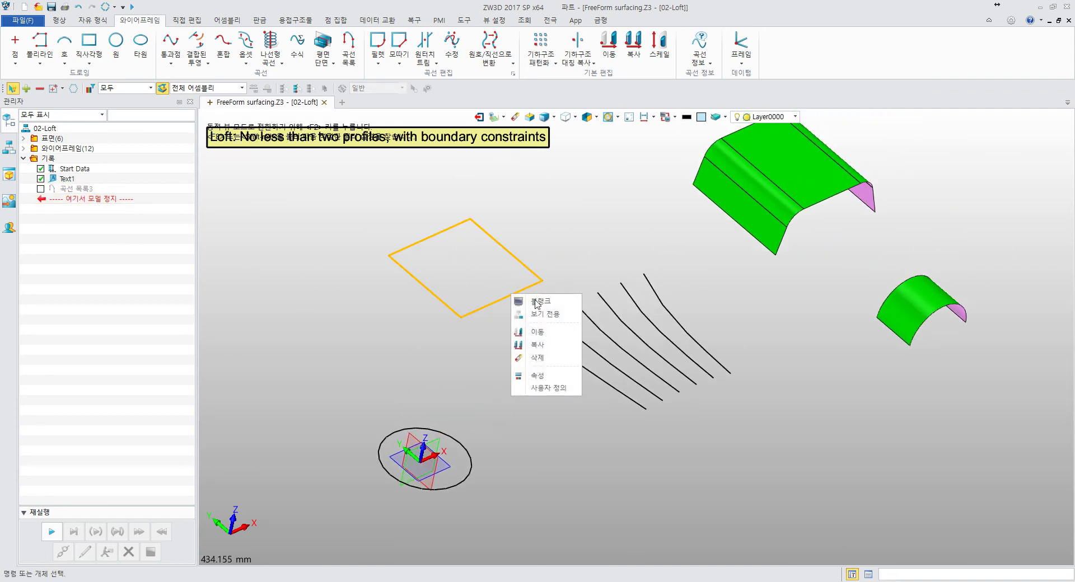
{"action": "left_click", "coordinate": [543, 303]}
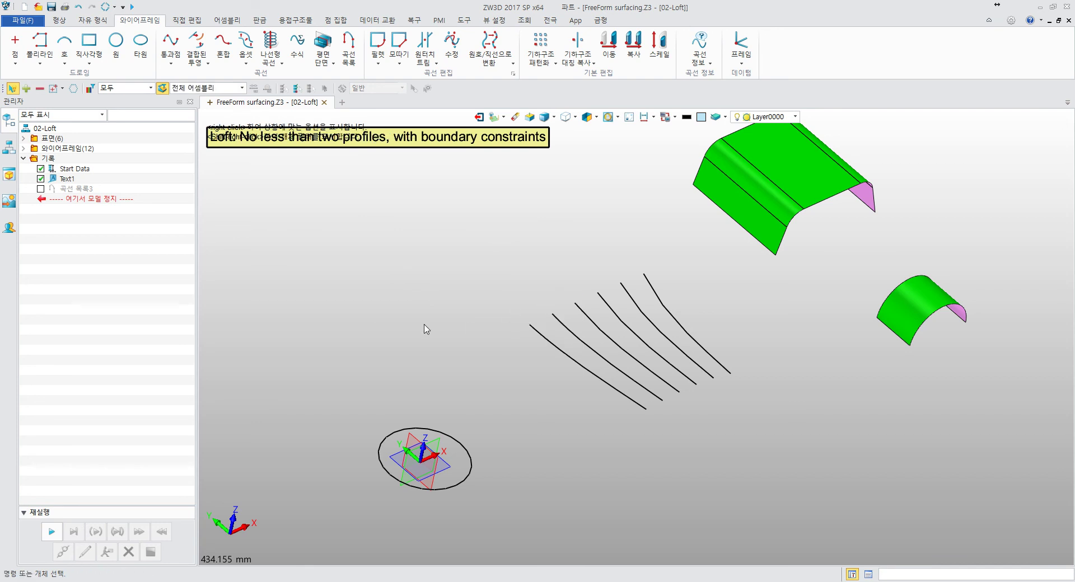
{"action": "left_click", "coordinate": [41, 189]}
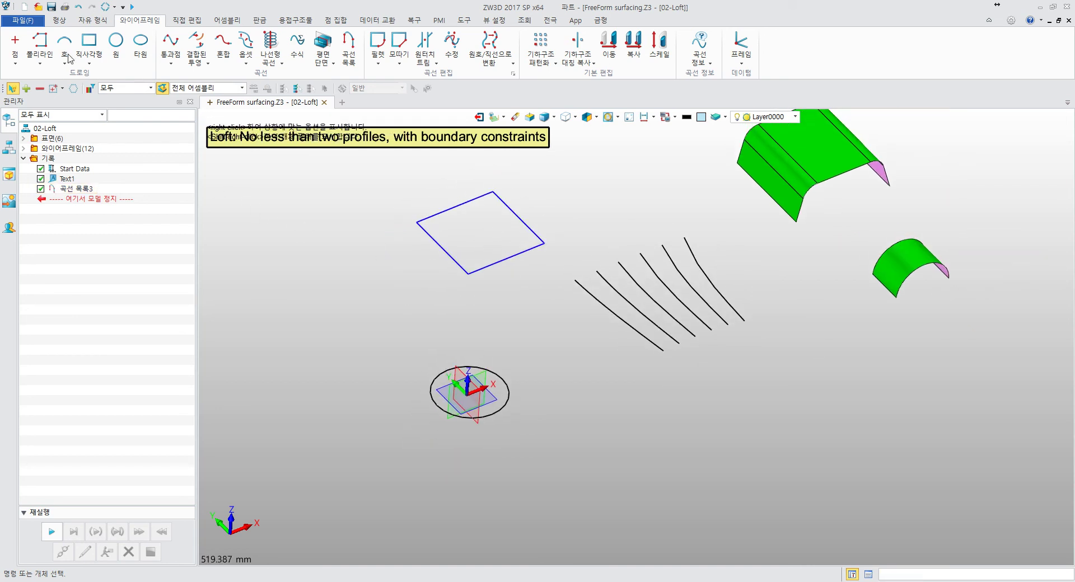
Step: Start a profile-type loft and select the circle and the quadrilateral curve list as its profiles
{"action": "left_click", "coordinate": [60, 20]}
{"action": "left_click", "coordinate": [128, 44]}
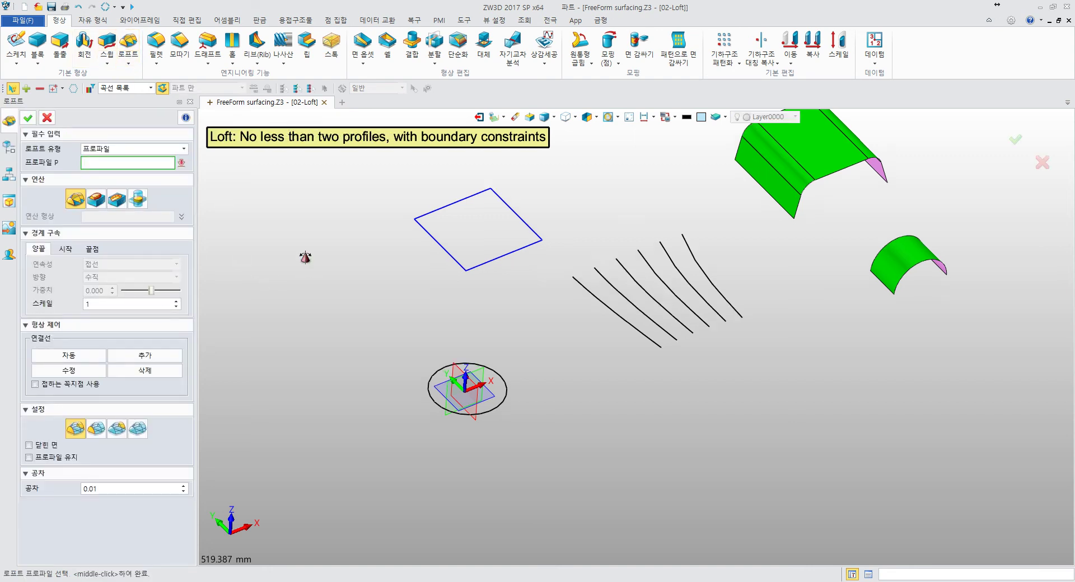
{"action": "left_click", "coordinate": [415, 330]}
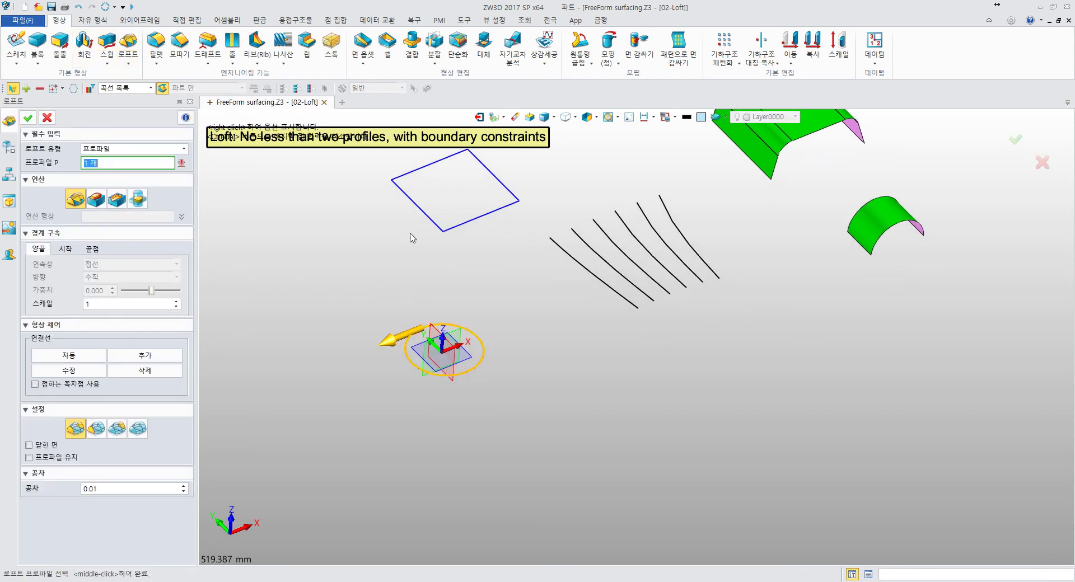
{"action": "left_click", "coordinate": [406, 195]}
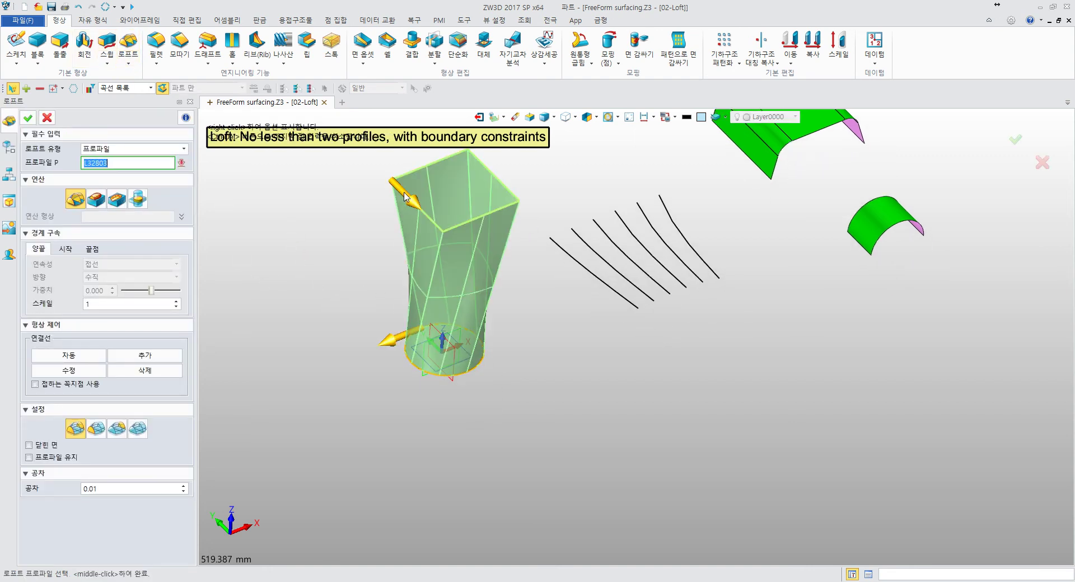
Step: Re-pick the quadrilateral curve list near different corners to match its start point and direction to the circle's
{"action": "right_click_drag", "start_coordinate": [410, 198], "coordinate": [427, 257]}
{"action": "left_click", "coordinate": [437, 234]}
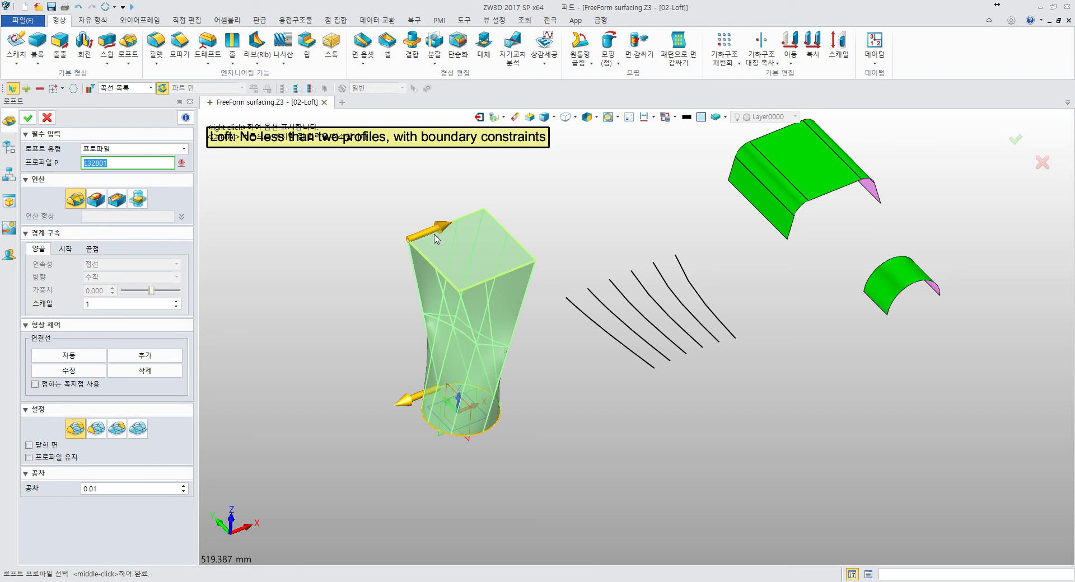
{"action": "left_click", "coordinate": [446, 228]}
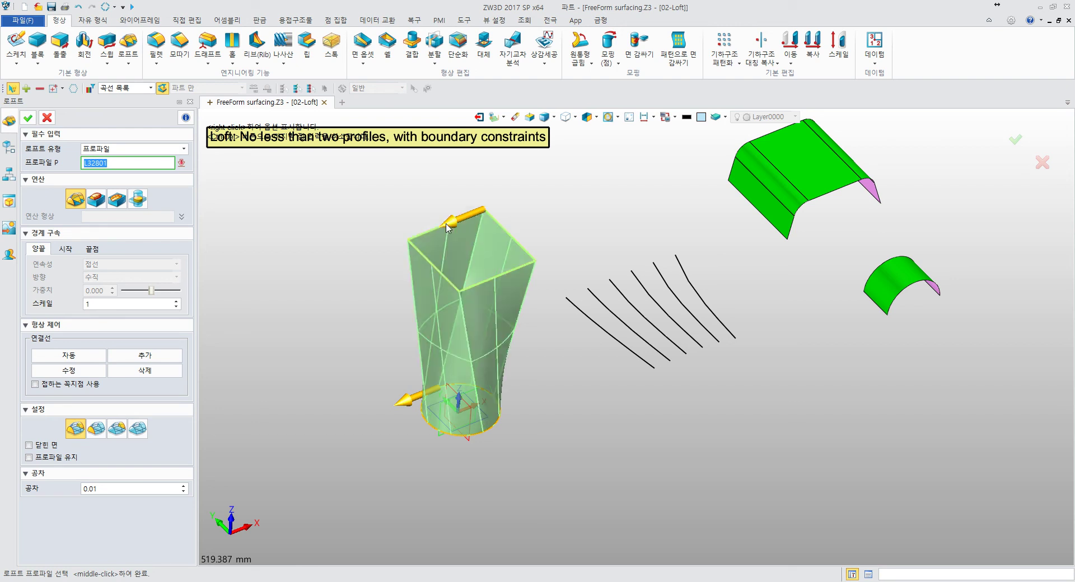
{"action": "left_click", "coordinate": [428, 239]}
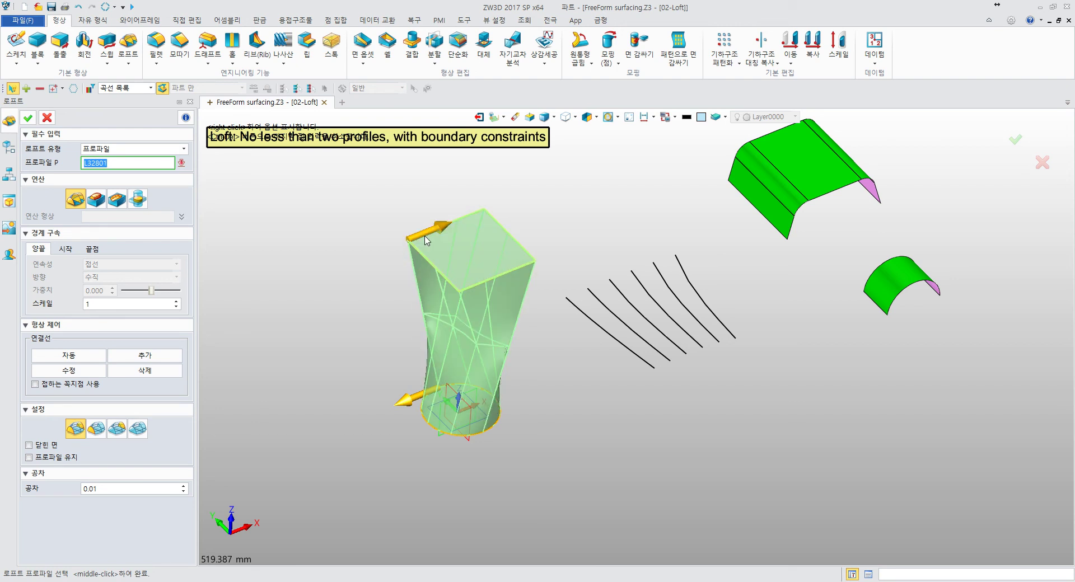
{"action": "left_click", "coordinate": [467, 227]}
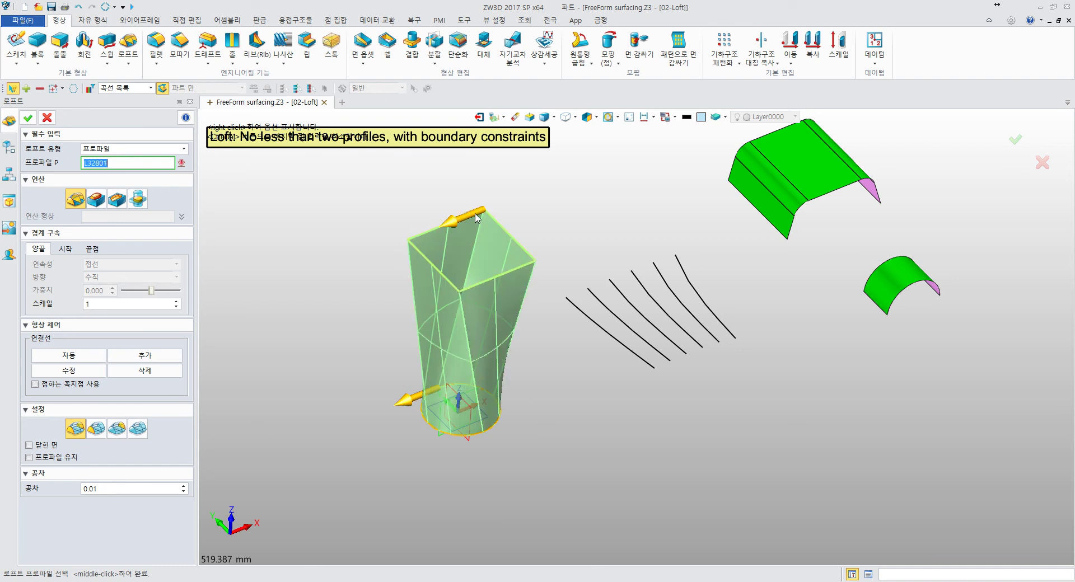
Step: Check the aligned start points and directions in the preview and create the circle-to-quadrilateral loft
{"action": "right_click_drag", "start_coordinate": [323, 355], "coordinate": [465, 424]}
{"action": "right_click_drag", "start_coordinate": [569, 372], "coordinate": [591, 361]}
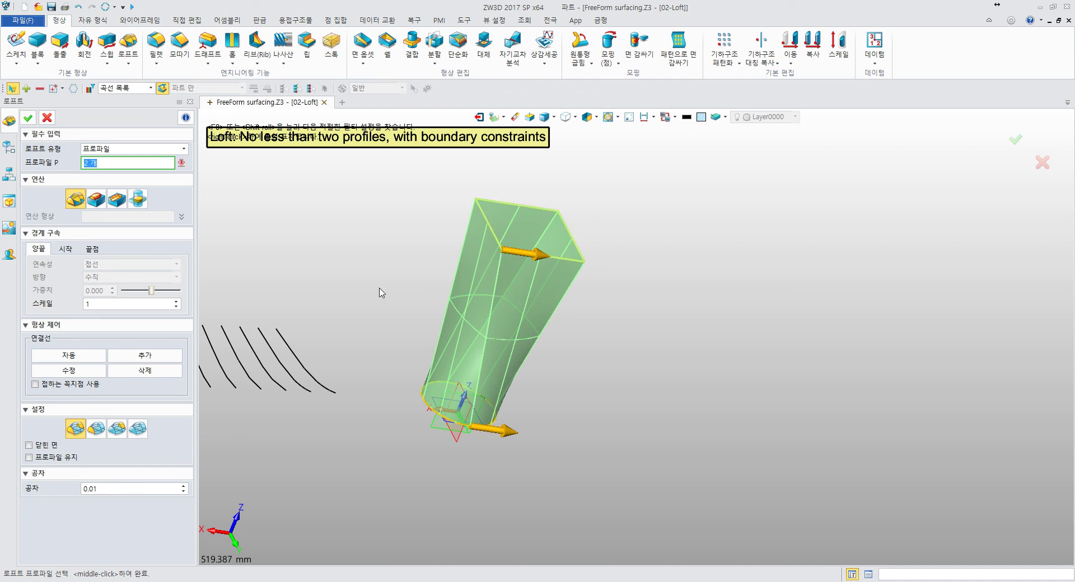
{"action": "right_click_drag", "start_coordinate": [385, 280], "coordinate": [424, 383]}
{"action": "middle_click", "coordinate": [415, 320]}
Step: Reopen the circle-to-quadrilateral loft for editing and examine how its preview twists between the two profiles
{"action": "right_click", "coordinate": [96, 217]}
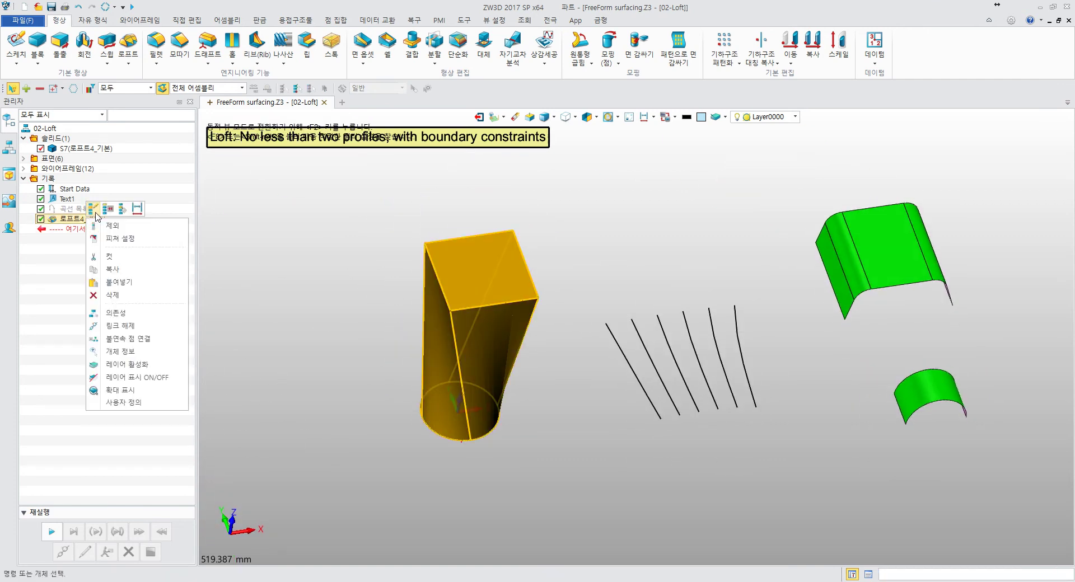
{"action": "left_click", "coordinate": [92, 209]}
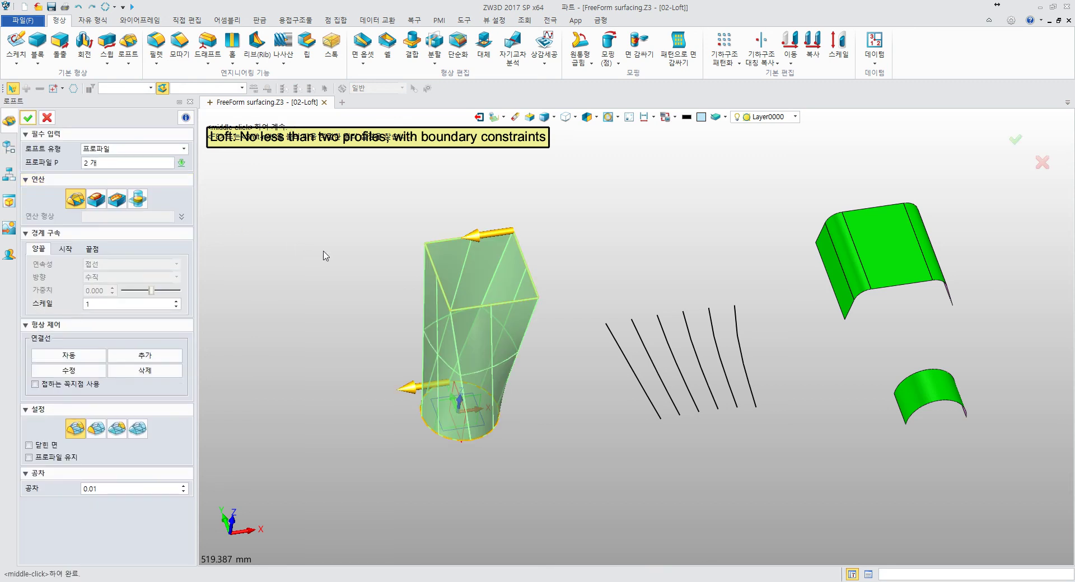
{"action": "right_click_drag", "start_coordinate": [340, 291], "coordinate": [314, 301]}
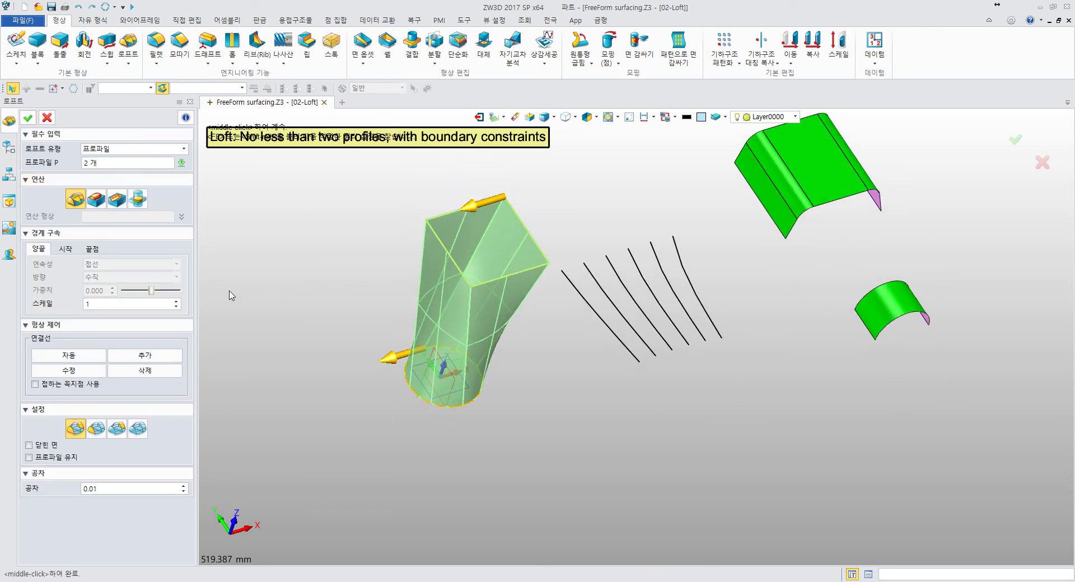
{"action": "scroll", "coordinate": [331, 307], "scroll_direction": "up", "scroll_amount": 3}
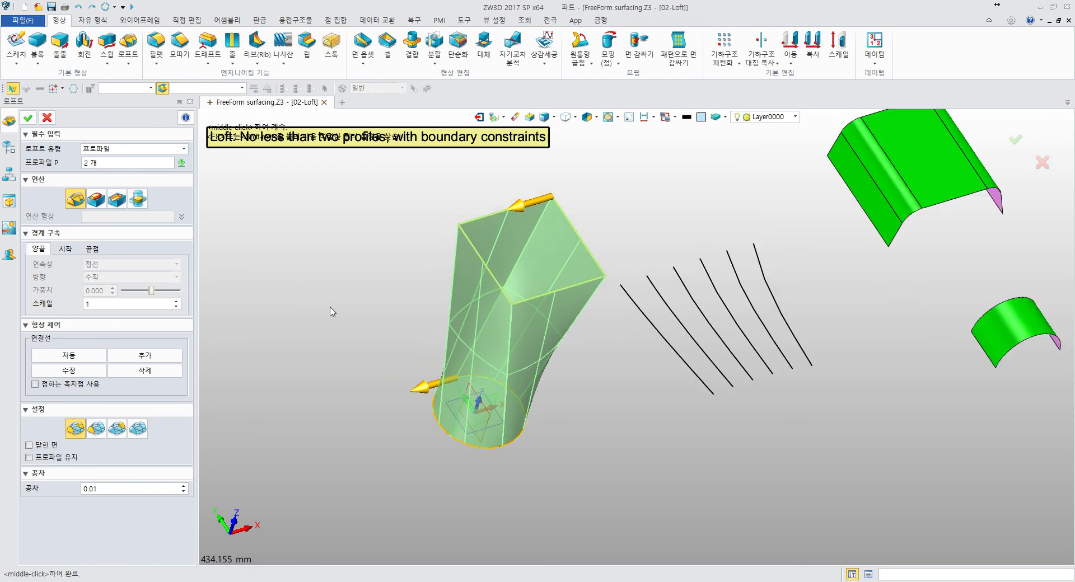
{"action": "mouse_move", "coordinate": [358, 283]}
{"action": "right_mouse_down"}
{"action": "mouse_move", "coordinate": [348, 271]}
{"action": "mouse_move", "coordinate": [340, 283]}
{"action": "right_mouse_up"}
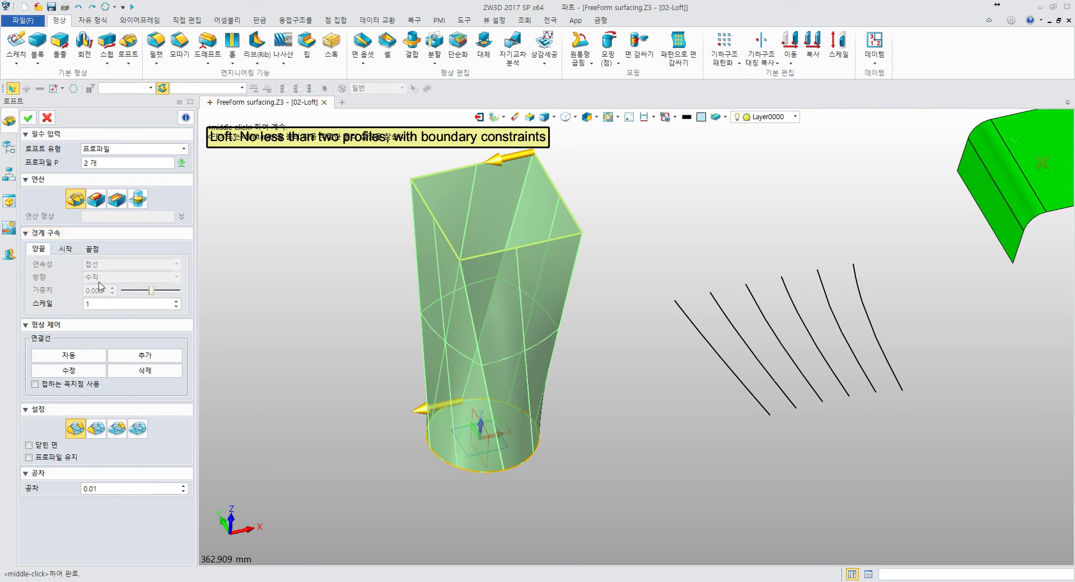
Step: Review the loft's boundary constraint settings for both ends and for the start profile
{"action": "left_click", "coordinate": [65, 249]}
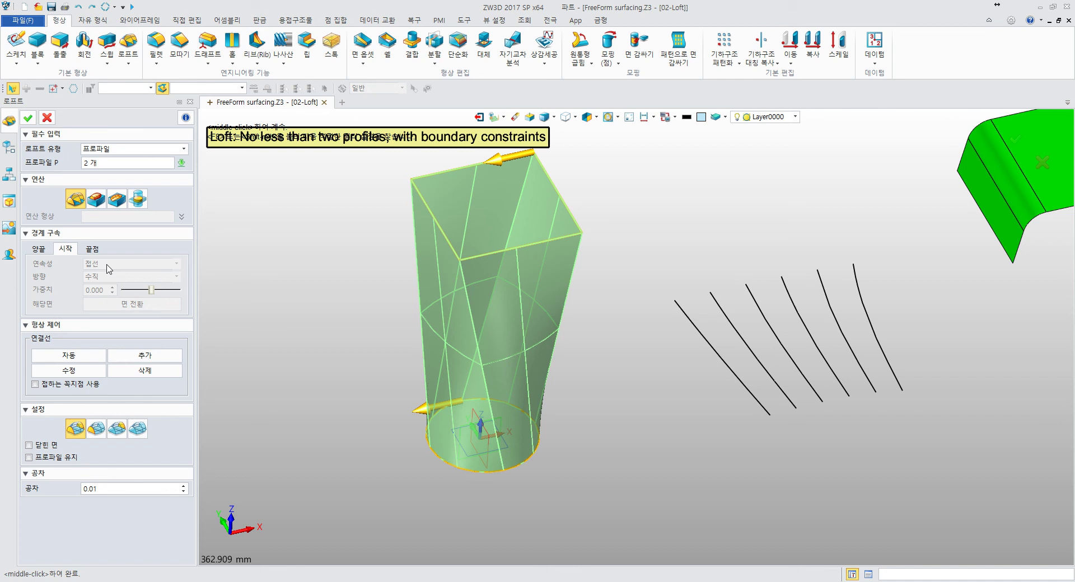
{"action": "left_click", "coordinate": [39, 252]}
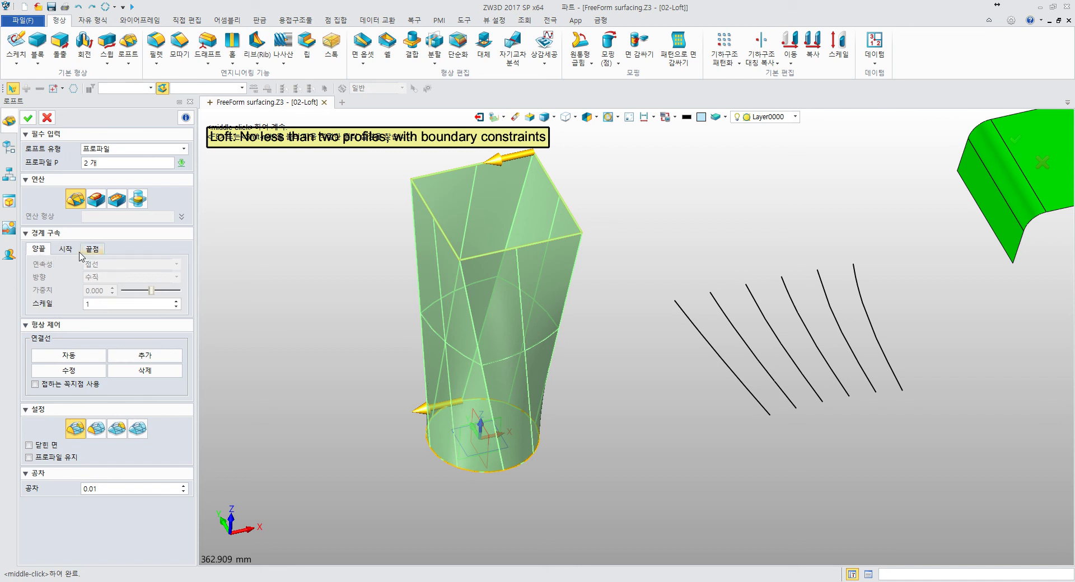
{"action": "left_click", "coordinate": [71, 251]}
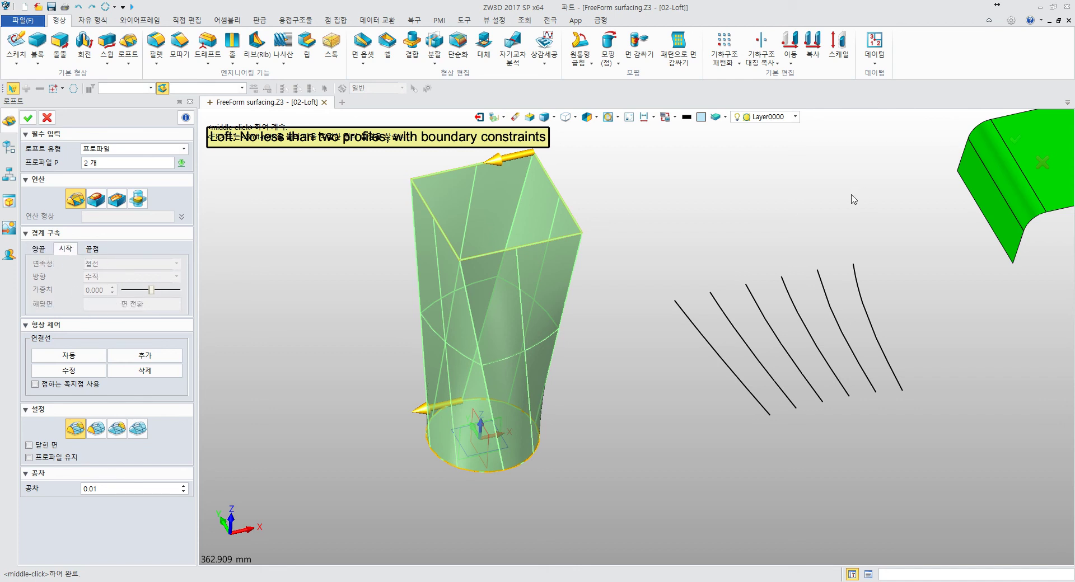
{"action": "middle_click_drag", "start_coordinate": [854, 200], "coordinate": [627, 274]}
{"action": "middle_click_drag", "start_coordinate": [258, 251], "coordinate": [574, 209]}
{"action": "middle_click_drag", "start_coordinate": [265, 309], "coordinate": [265, 251]}
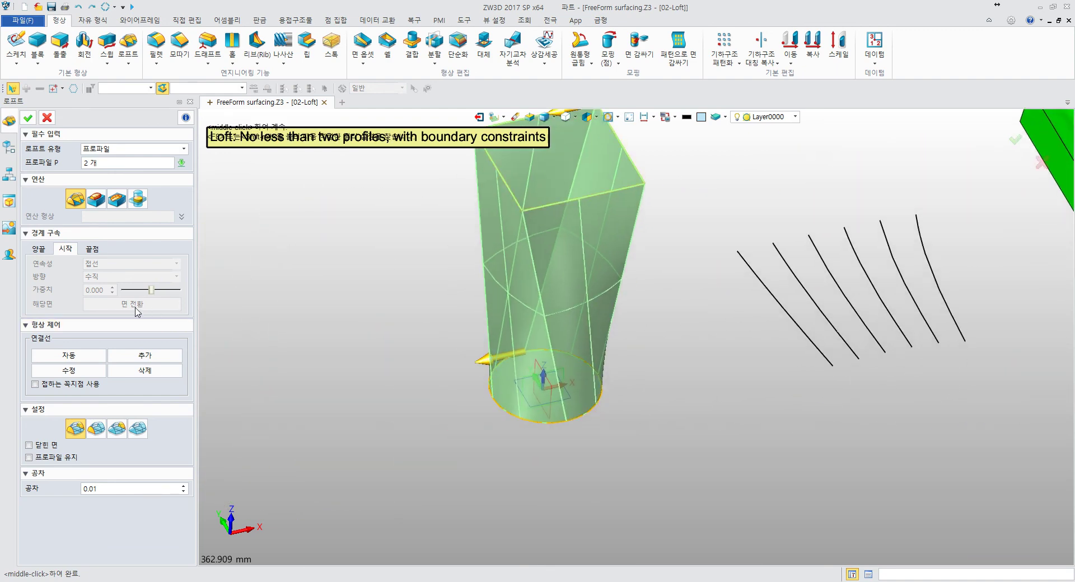
{"action": "middle_click_drag", "start_coordinate": [278, 333], "coordinate": [289, 293]}
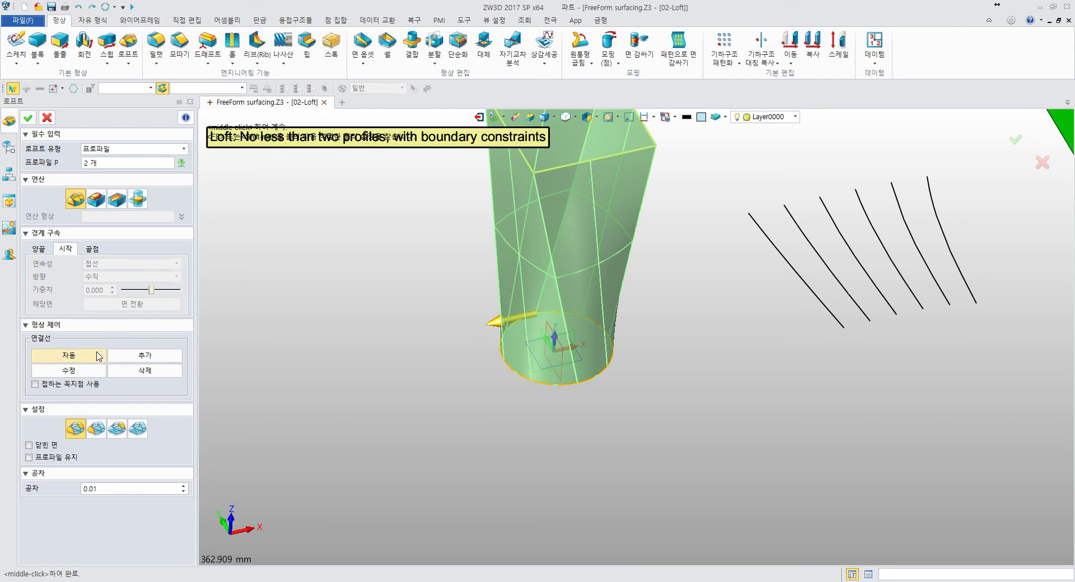
Step: Generate automatic connection lines between the circle and the quadrilateral's corners, and inspect how they match
{"action": "left_click", "coordinate": [64, 357]}
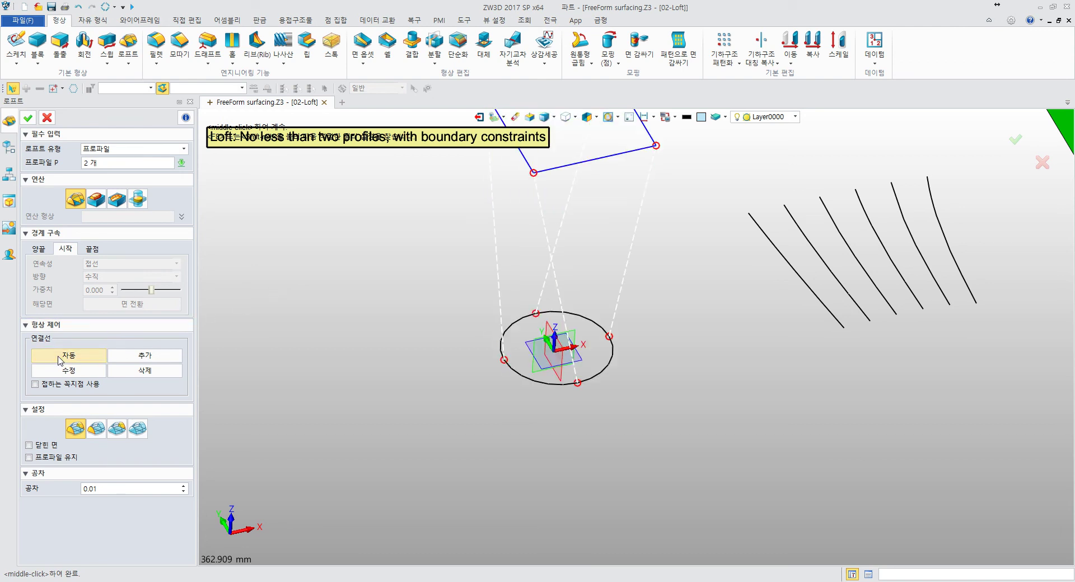
{"action": "middle_click_drag", "start_coordinate": [260, 240], "coordinate": [247, 297]}
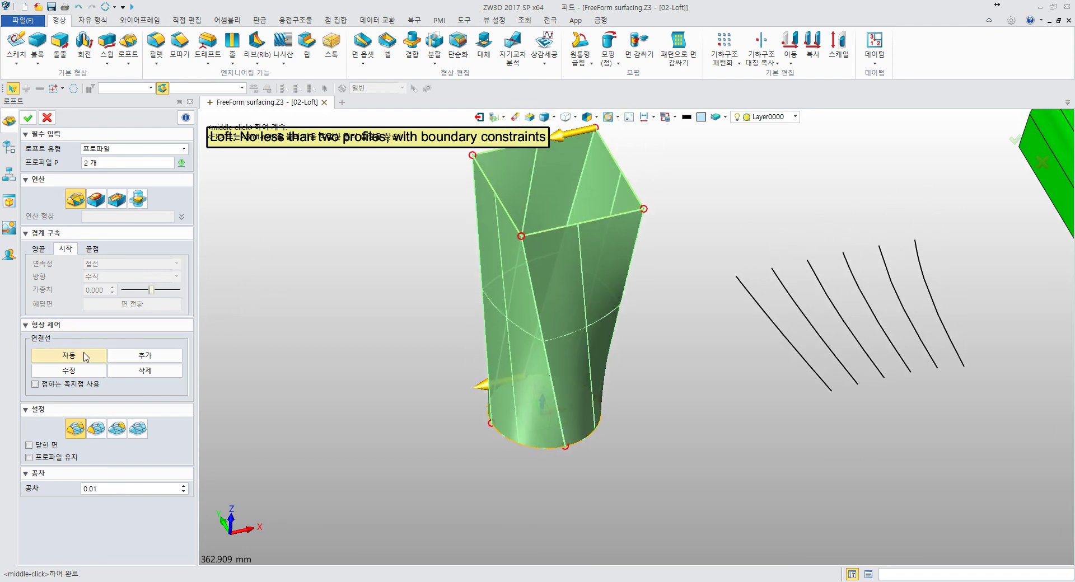
{"action": "left_click", "coordinate": [83, 355]}
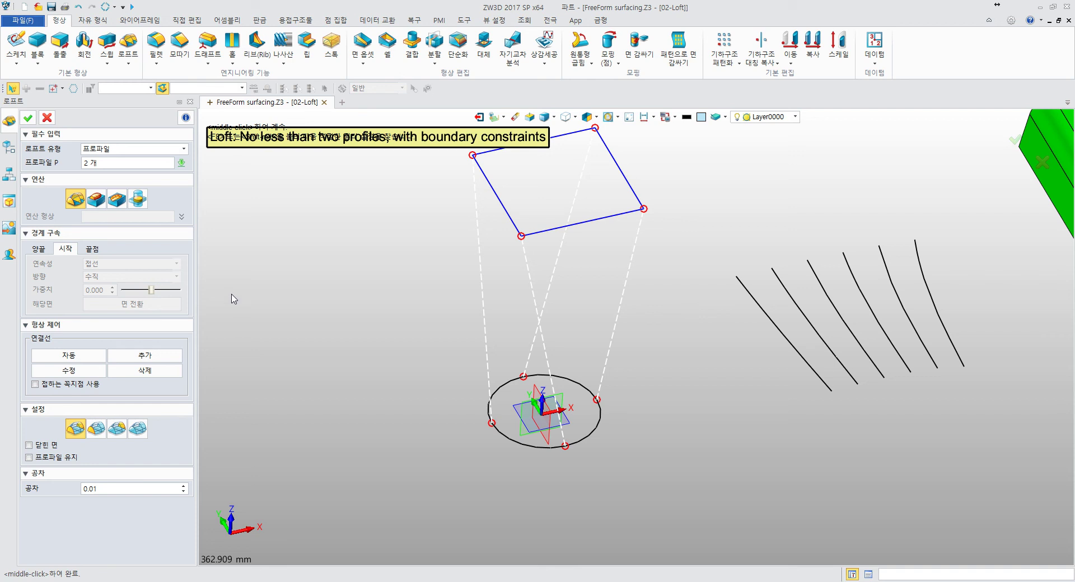
{"action": "left_click", "coordinate": [98, 372]}
{"action": "mouse_move", "coordinate": [357, 330]}
{"action": "middle_mouse_down"}
{"action": "mouse_move", "coordinate": [354, 363]}
{"action": "mouse_move", "coordinate": [343, 336]}
{"action": "middle_mouse_up"}
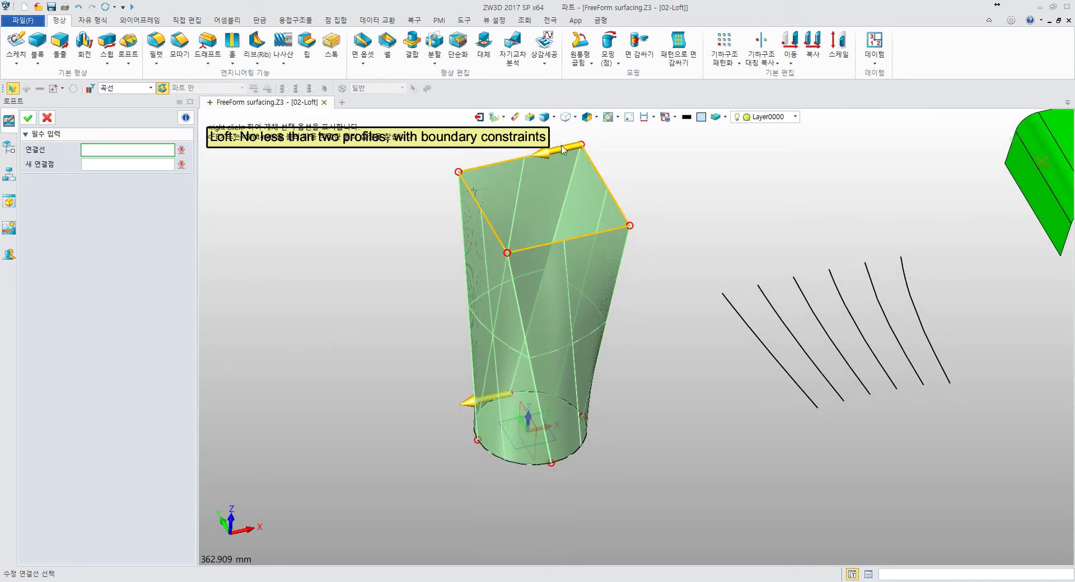
{"action": "scroll", "coordinate": [384, 351], "scroll_direction": "down", "scroll_amount": 3}
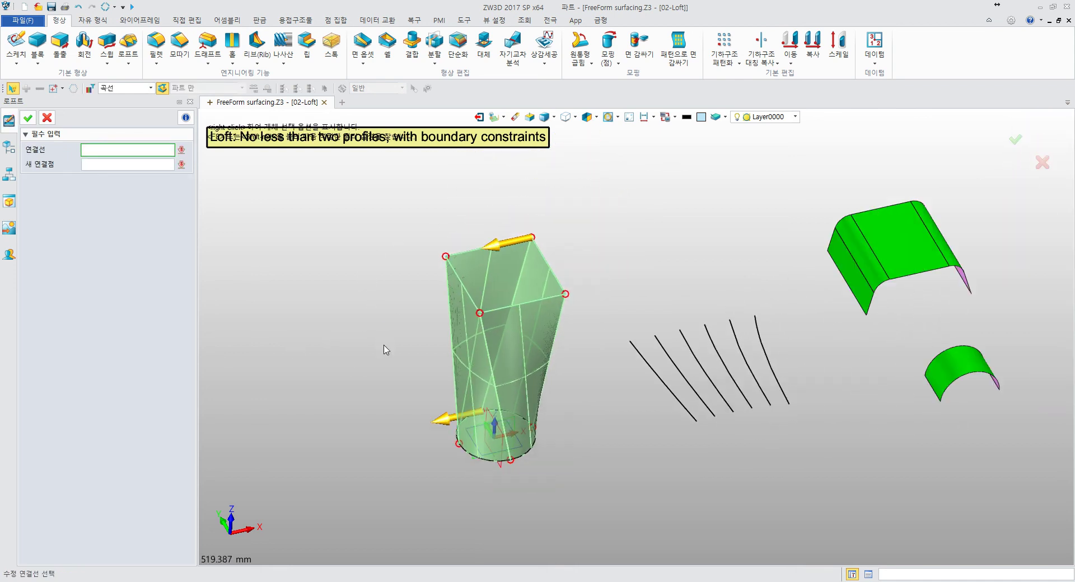
{"action": "scroll", "coordinate": [384, 350], "scroll_direction": "up", "scroll_amount": 5}
{"action": "middle_click_drag", "start_coordinate": [387, 344], "coordinate": [365, 311]}
{"action": "left_click", "coordinate": [48, 119]}
Step: Try to add another connection line from a point on the circle to the quadrilateral's nearest corner
{"action": "left_click", "coordinate": [144, 356]}
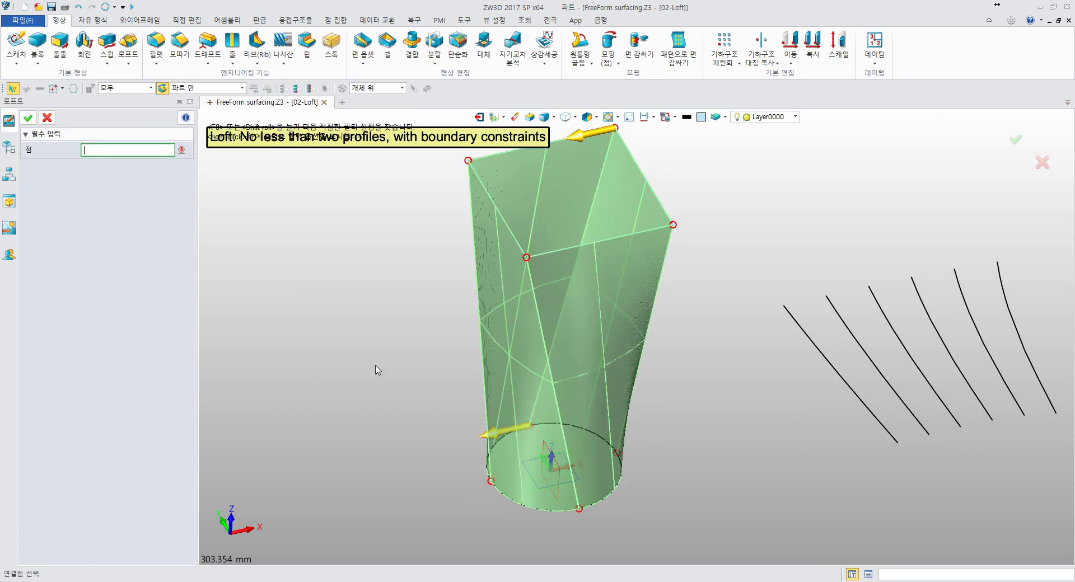
{"action": "middle_click_drag", "start_coordinate": [376, 370], "coordinate": [360, 347]}
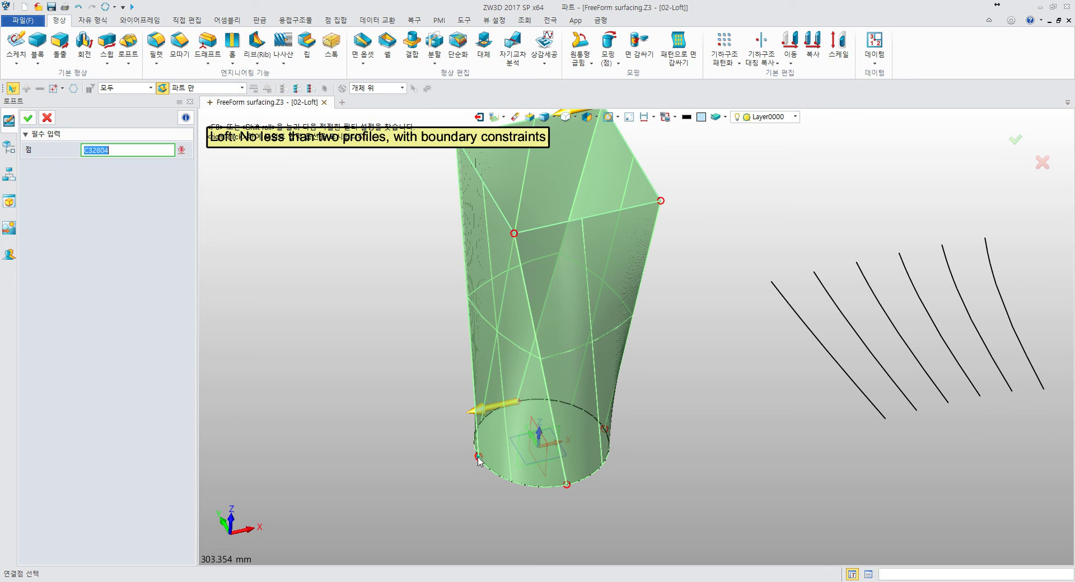
{"action": "middle_click_drag", "start_coordinate": [454, 445], "coordinate": [516, 467]}
{"action": "left_click", "coordinate": [516, 465]}
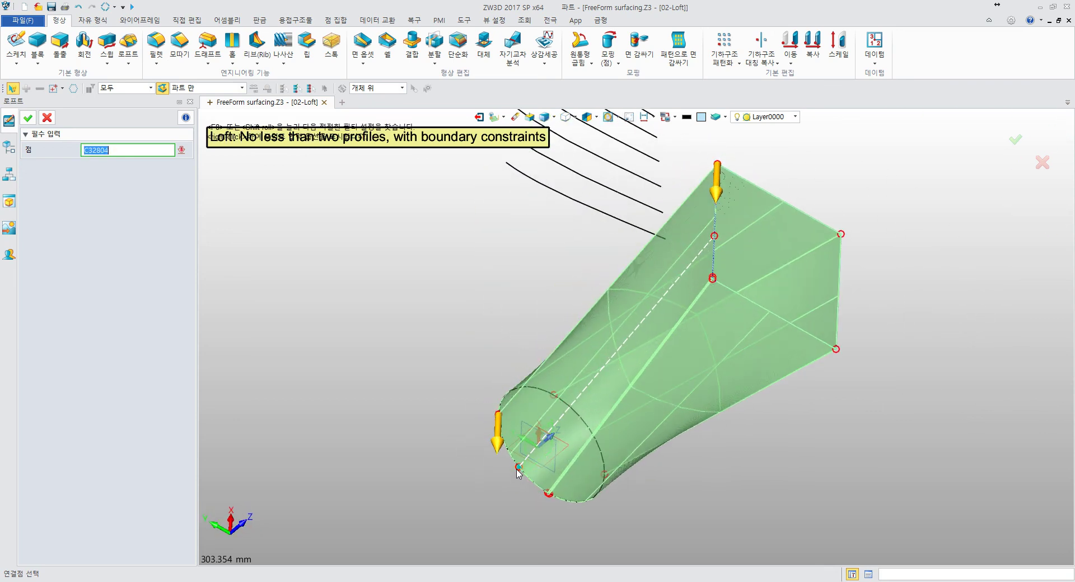
{"action": "left_click", "coordinate": [514, 465]}
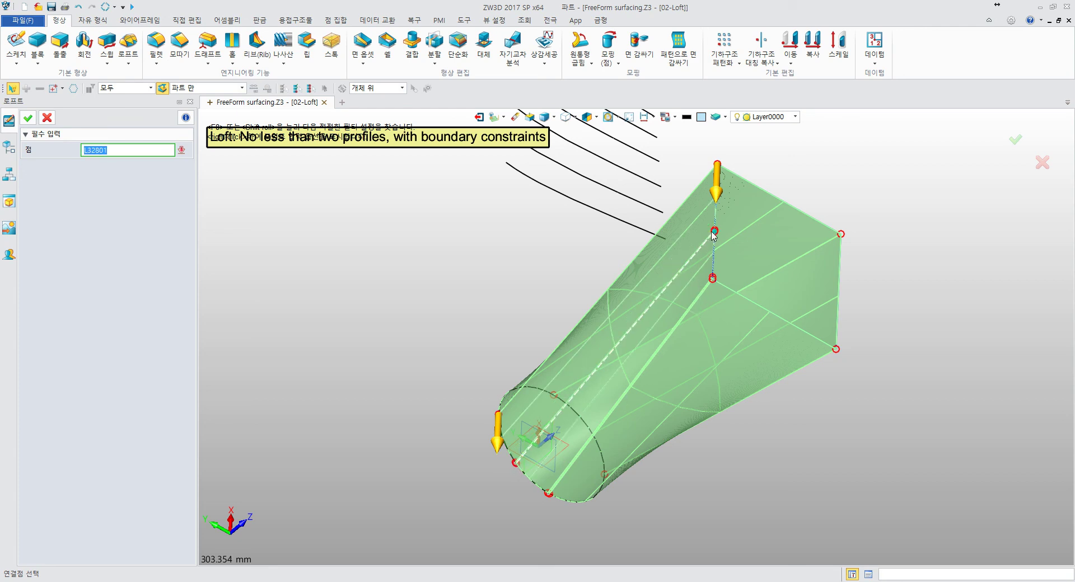
{"action": "left_click", "coordinate": [712, 279]}
{"action": "mouse_move", "coordinate": [712, 338]}
{"action": "middle_mouse_down"}
{"action": "mouse_move", "coordinate": [619, 305]}
{"action": "mouse_move", "coordinate": [642, 320]}
{"action": "middle_mouse_up"}
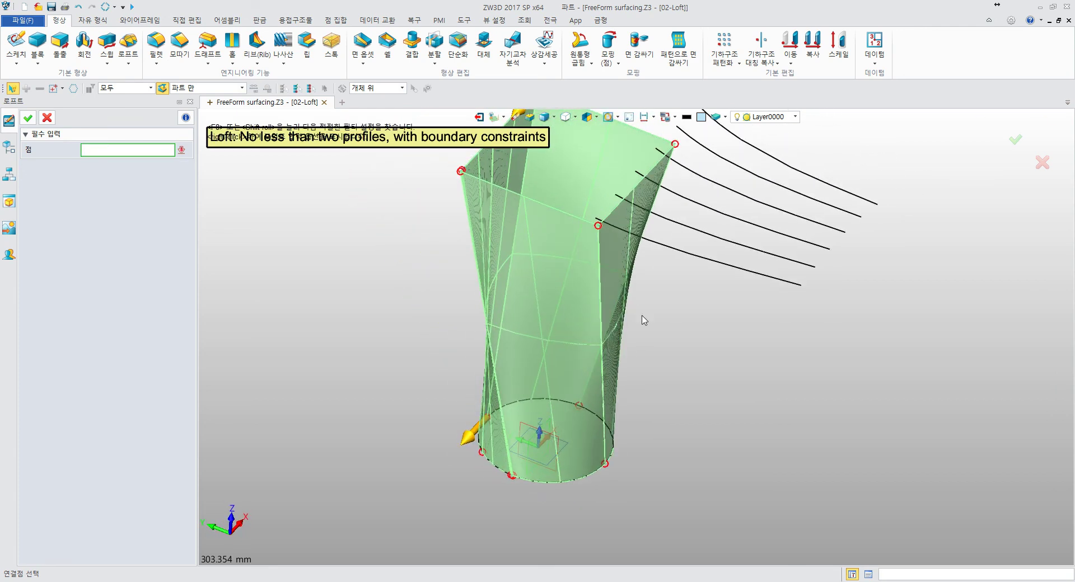
{"action": "middle_click", "coordinate": [90, 180]}
Step: Restart the profile loft and try the quadrilateral curve list with the circle picked at different start points
{"action": "middle_click_drag", "start_coordinate": [315, 256], "coordinate": [333, 289]}
{"action": "middle_click", "coordinate": [338, 300]}
{"action": "middle_click", "coordinate": [333, 289]}
{"action": "middle_click_drag", "start_coordinate": [409, 355], "coordinate": [381, 297]}
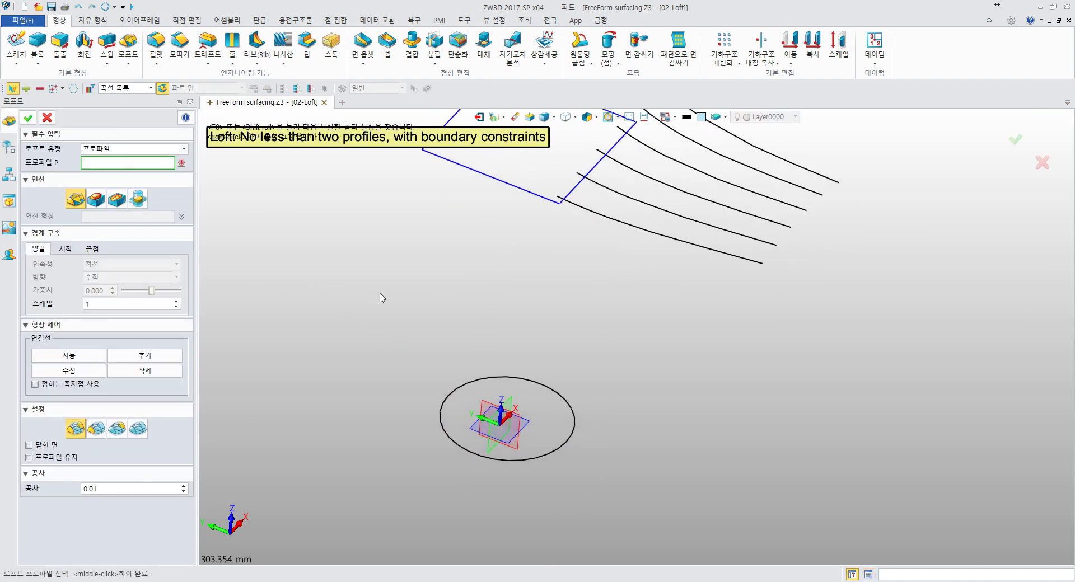
{"action": "left_click", "coordinate": [495, 191]}
{"action": "left_click", "coordinate": [517, 459]}
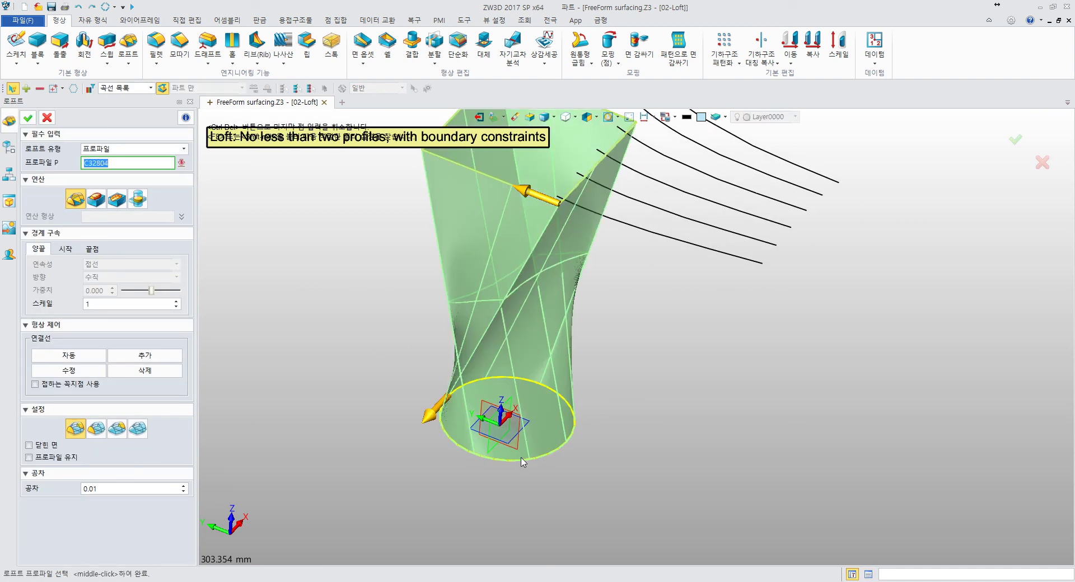
{"action": "left_click", "coordinate": [576, 415]}
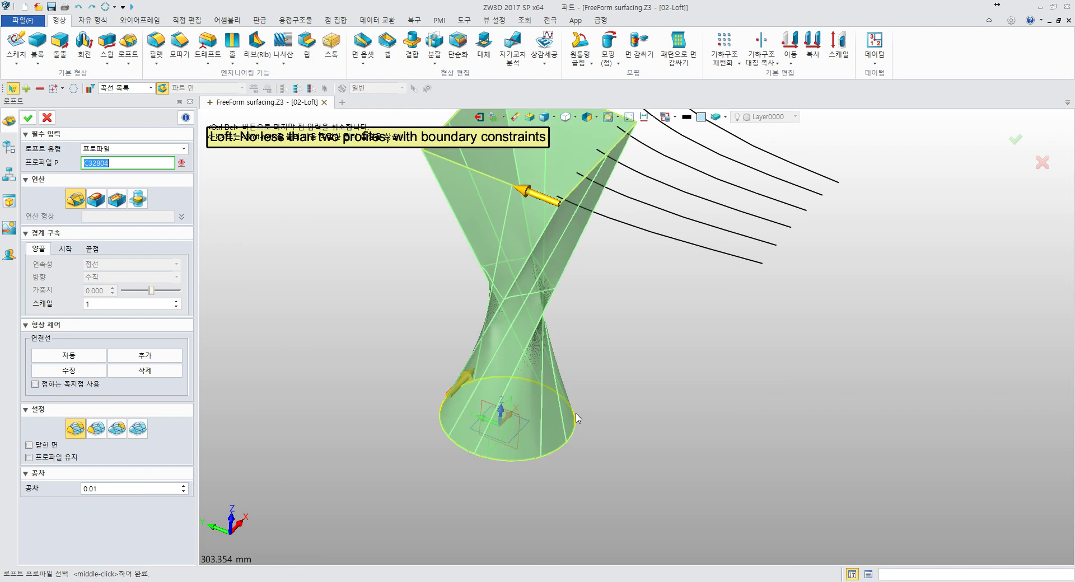
{"action": "left_click", "coordinate": [574, 415], "text": "ctrl"}
{"action": "left_click", "coordinate": [442, 433]}
{"action": "left_click", "coordinate": [442, 433], "text": "ctrl"}
{"action": "key", "text": "Escape"}
Step: Select the circle and the quadrilateral curve list as loft profiles so that their start points and directions match
{"action": "middle_click_drag", "start_coordinate": [394, 382], "coordinate": [443, 527]}
{"action": "middle_click", "coordinate": [401, 415]}
{"action": "left_click", "coordinate": [446, 440]}
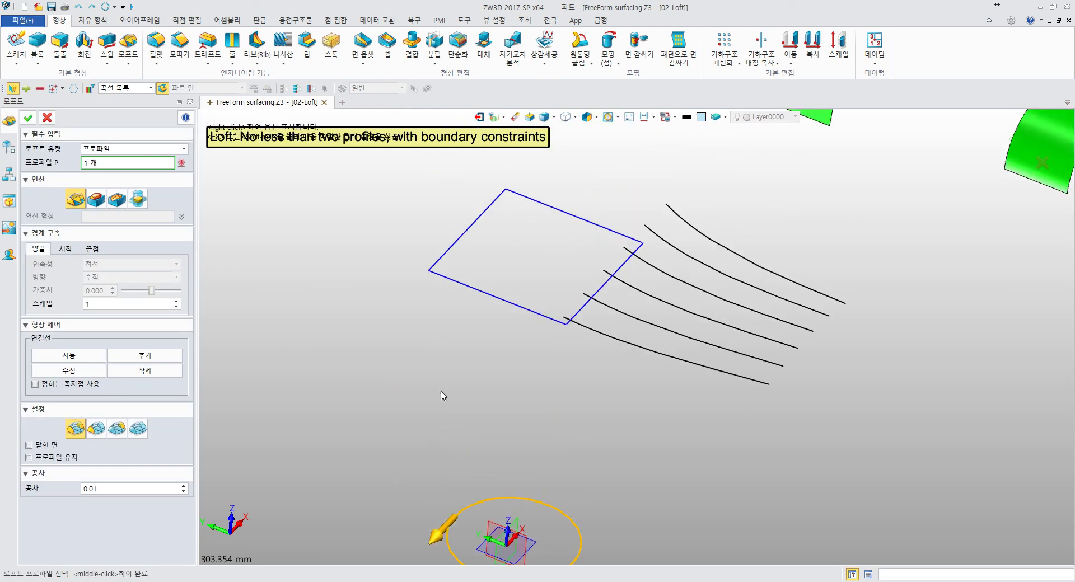
{"action": "left_click", "coordinate": [457, 261]}
{"action": "left_click", "coordinate": [476, 224]}
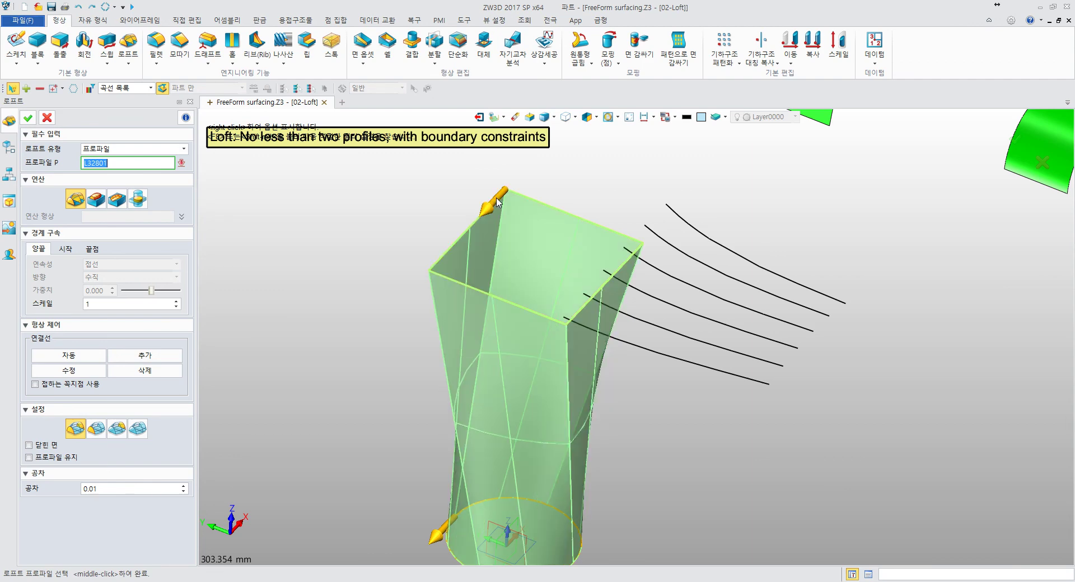
{"action": "middle_click", "coordinate": [394, 306]}
{"action": "middle_click_drag", "start_coordinate": [375, 311], "coordinate": [333, 254]}
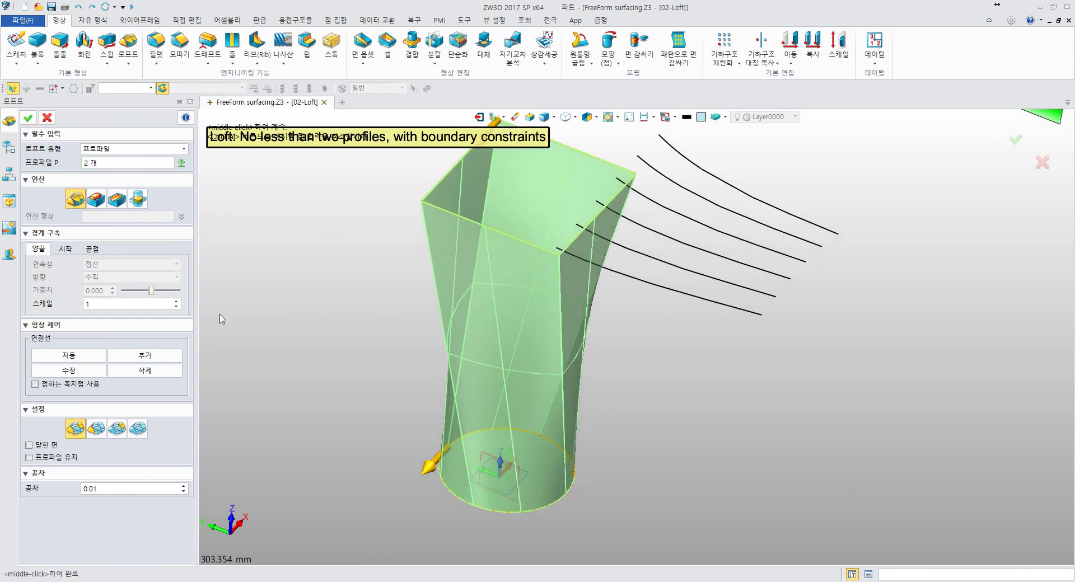
{"action": "scroll", "coordinate": [313, 375], "scroll_direction": "down", "scroll_amount": 2}
{"action": "middle_click", "coordinate": [311, 374]}
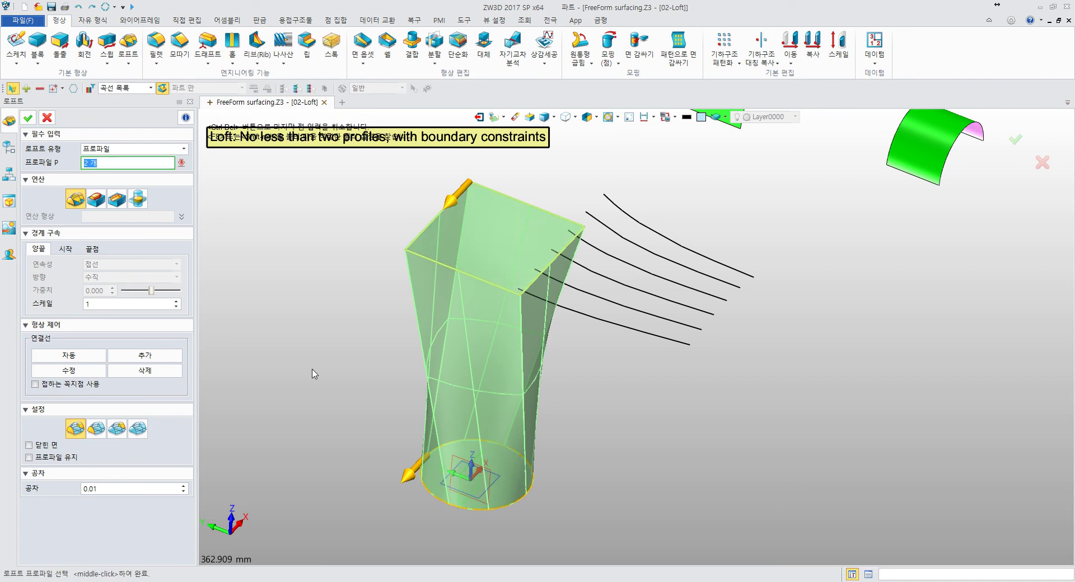
Step: Add a connection line from a point on the circle's near side to the facing edge of the quadrilateral
{"action": "left_click", "coordinate": [145, 355]}
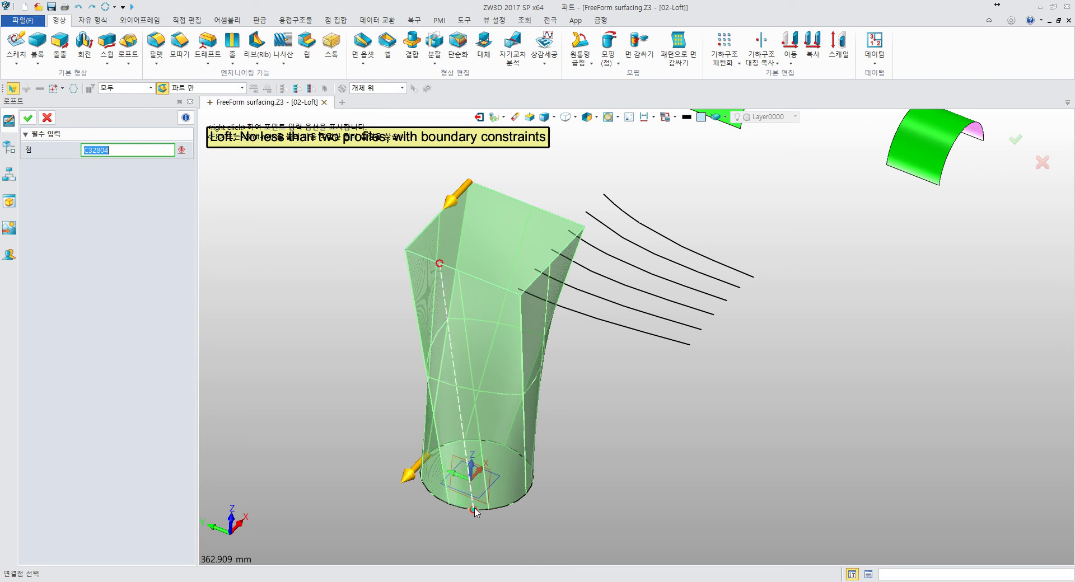
{"action": "left_click", "coordinate": [508, 507]}
{"action": "left_click", "coordinate": [28, 118]}
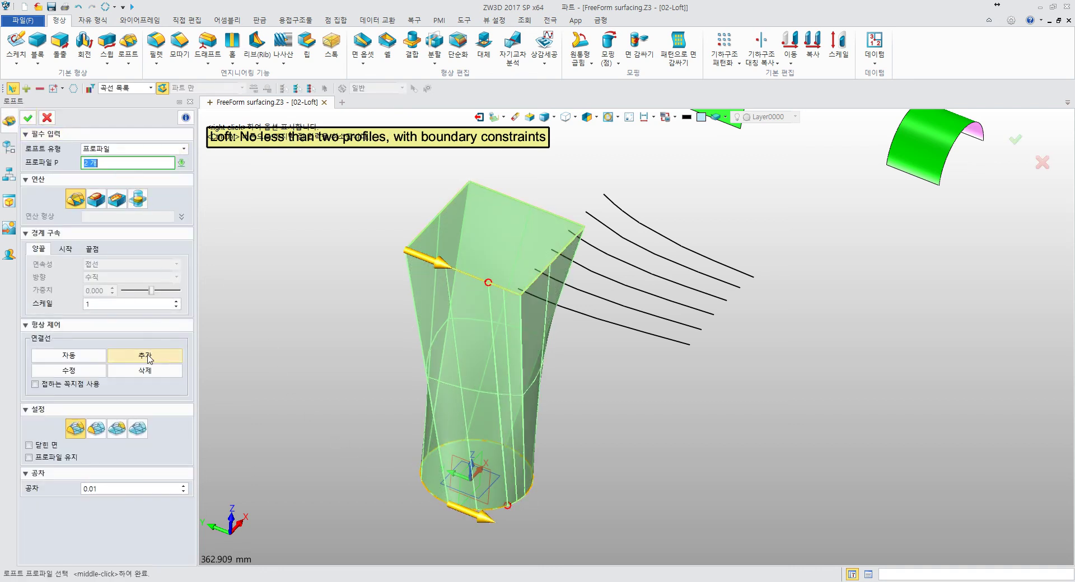
Step: Modify the connection line by moving its upper end to the quadrilateral's corner and shifting its lower end along the circle
{"action": "left_click", "coordinate": [68, 370]}
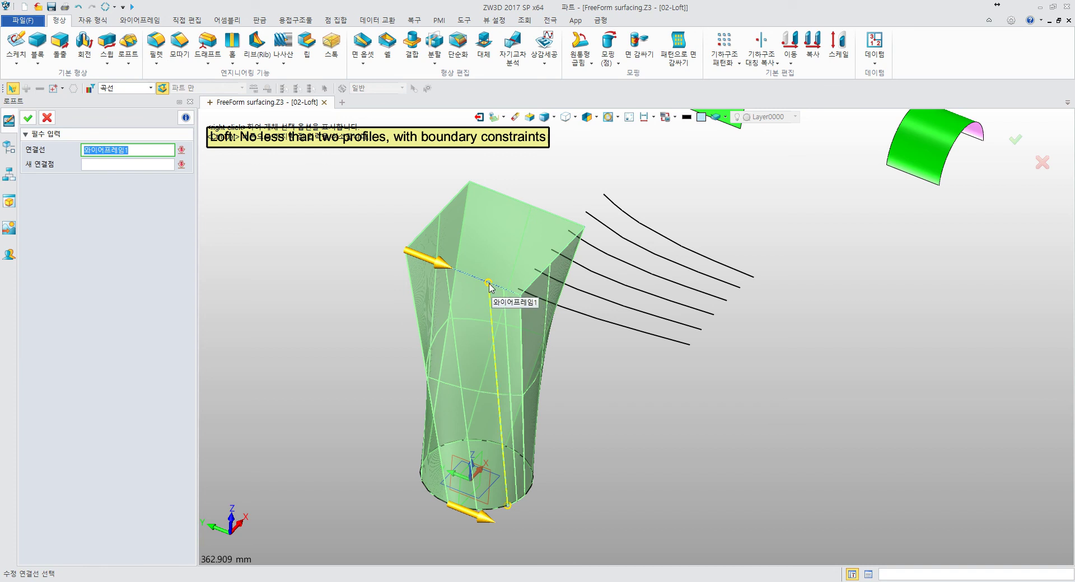
{"action": "left_click", "coordinate": [489, 287]}
{"action": "left_click", "coordinate": [520, 295]}
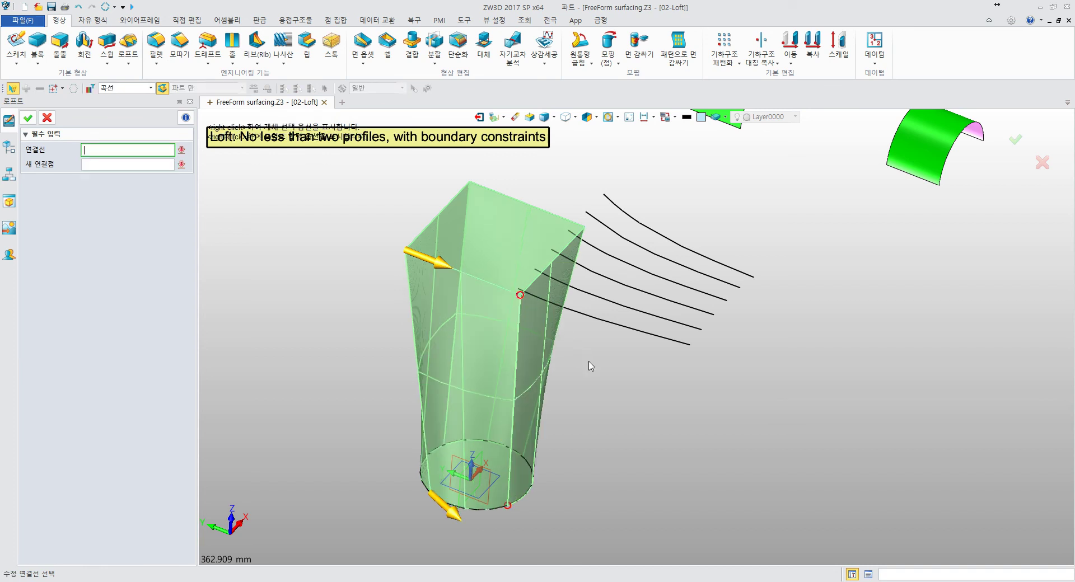
{"action": "right_click_drag", "start_coordinate": [596, 476], "coordinate": [556, 429]}
{"action": "left_click", "coordinate": [474, 522]}
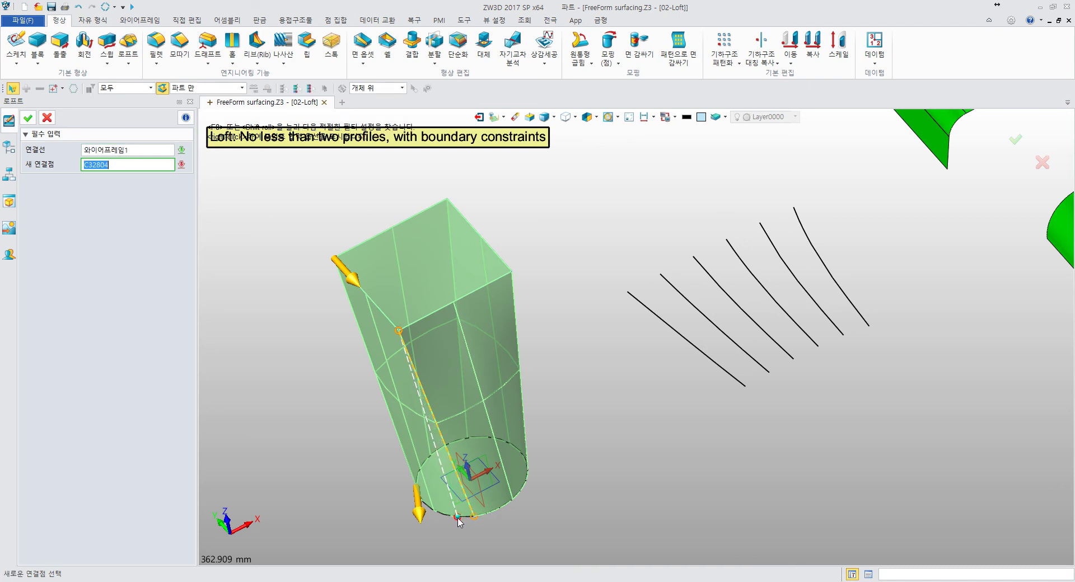
{"action": "left_click", "coordinate": [453, 522]}
{"action": "mouse_move", "coordinate": [580, 505]}
{"action": "right_mouse_down"}
{"action": "mouse_move", "coordinate": [580, 394]}
{"action": "mouse_move", "coordinate": [595, 376]}
{"action": "mouse_move", "coordinate": [598, 436]}
{"action": "mouse_move", "coordinate": [565, 442]}
{"action": "right_mouse_up"}
{"action": "middle_click", "coordinate": [565, 440]}
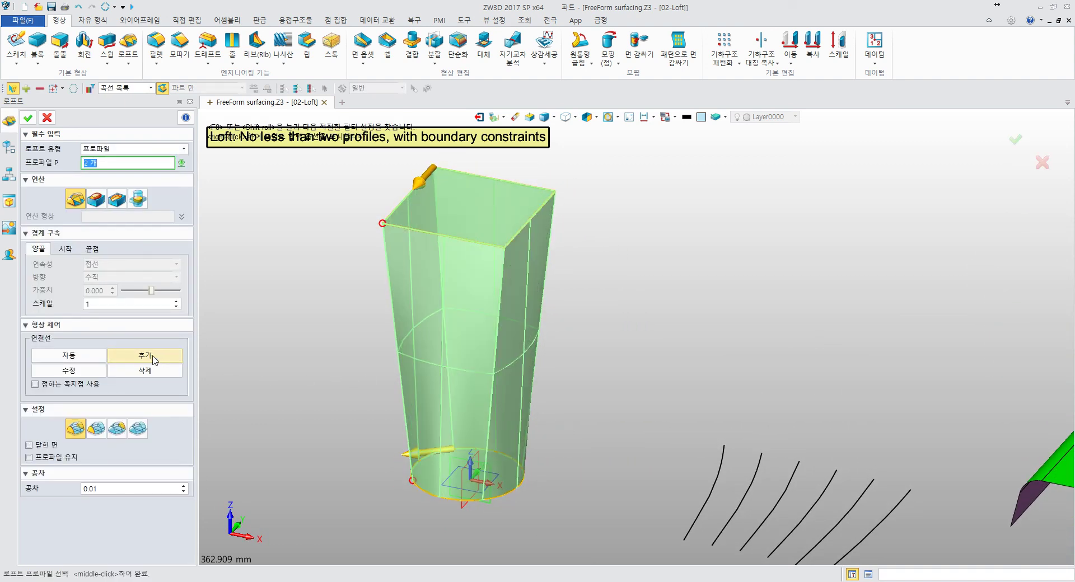
Step: Add further connection lines between points on the circle and the quadrilateral's remaining corners
{"action": "left_click", "coordinate": [155, 358]}
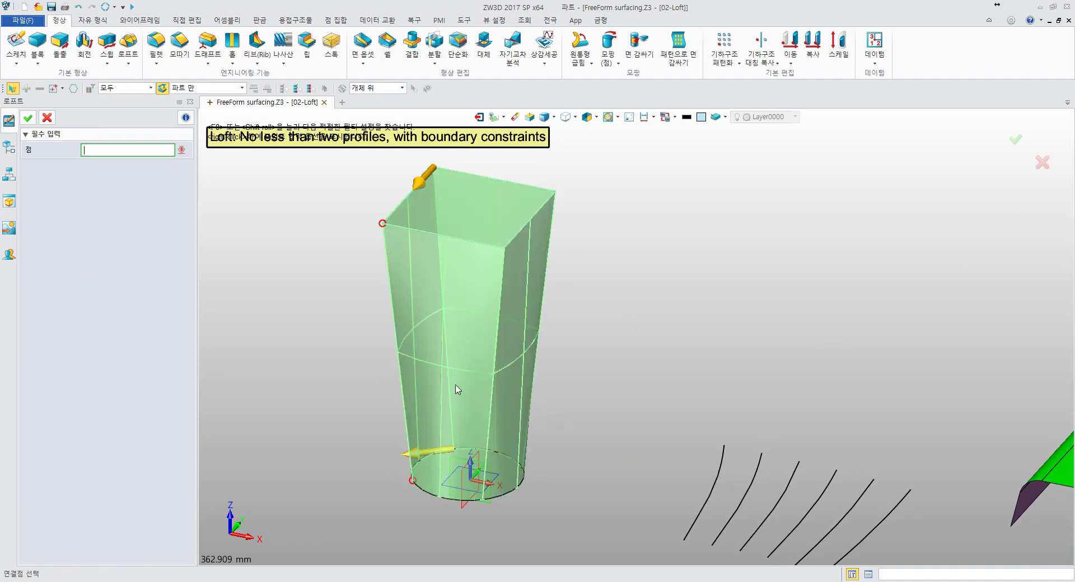
{"action": "left_click", "coordinate": [506, 493]}
{"action": "middle_click_drag", "start_coordinate": [600, 451], "coordinate": [548, 479]}
{"action": "left_click", "coordinate": [502, 481]}
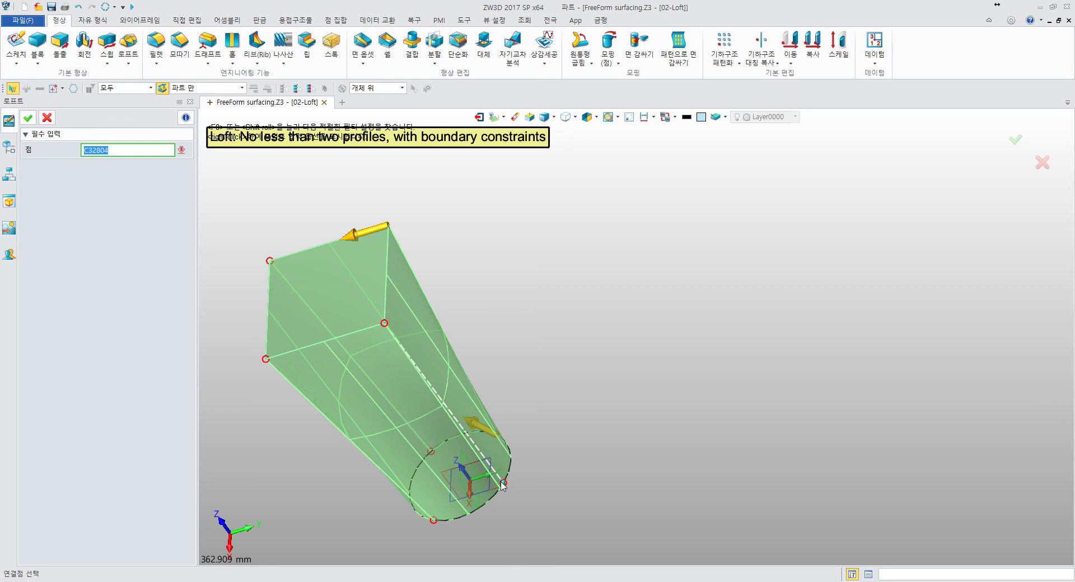
{"action": "middle_click_drag", "start_coordinate": [511, 484], "coordinate": [551, 407]}
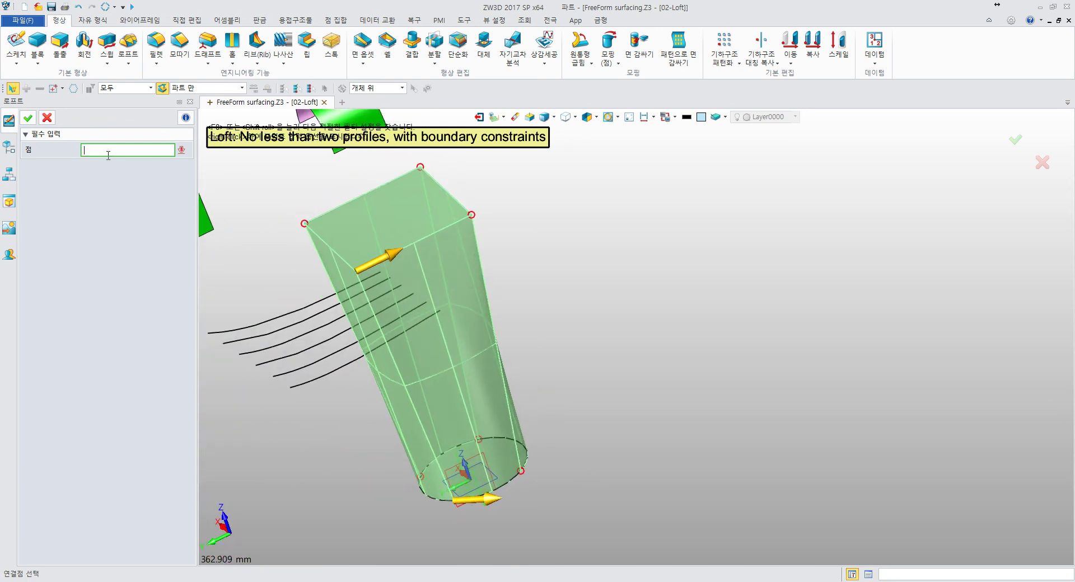
{"action": "left_click", "coordinate": [27, 118]}
Step: Open the connection line at one quadrilateral corner for modification and complete the circle-to-quadrilateral loft
{"action": "middle_click_drag", "start_coordinate": [566, 247], "coordinate": [699, 319]}
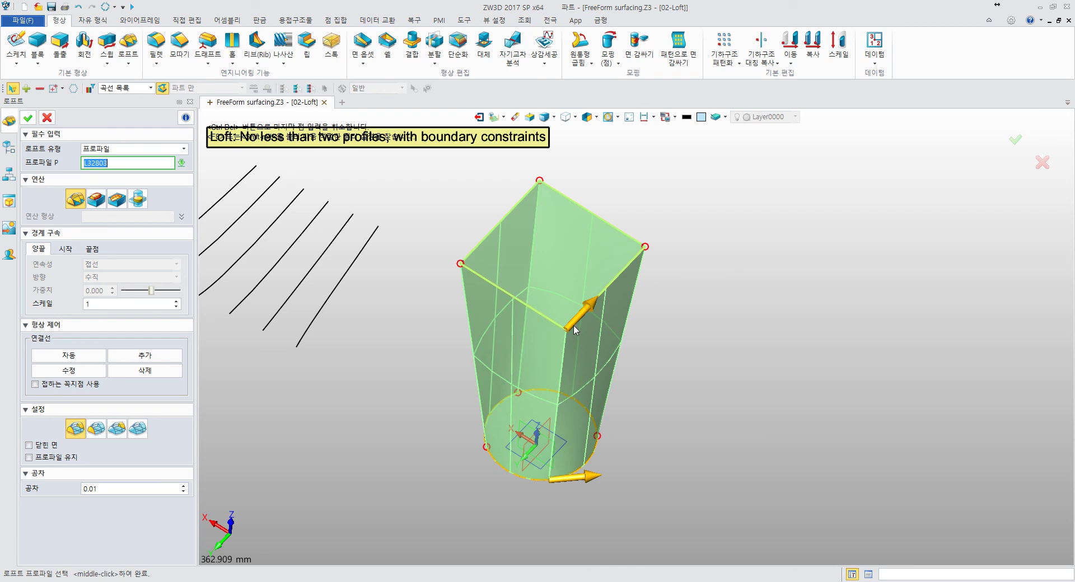
{"action": "middle_click_drag", "start_coordinate": [710, 411], "coordinate": [580, 478]}
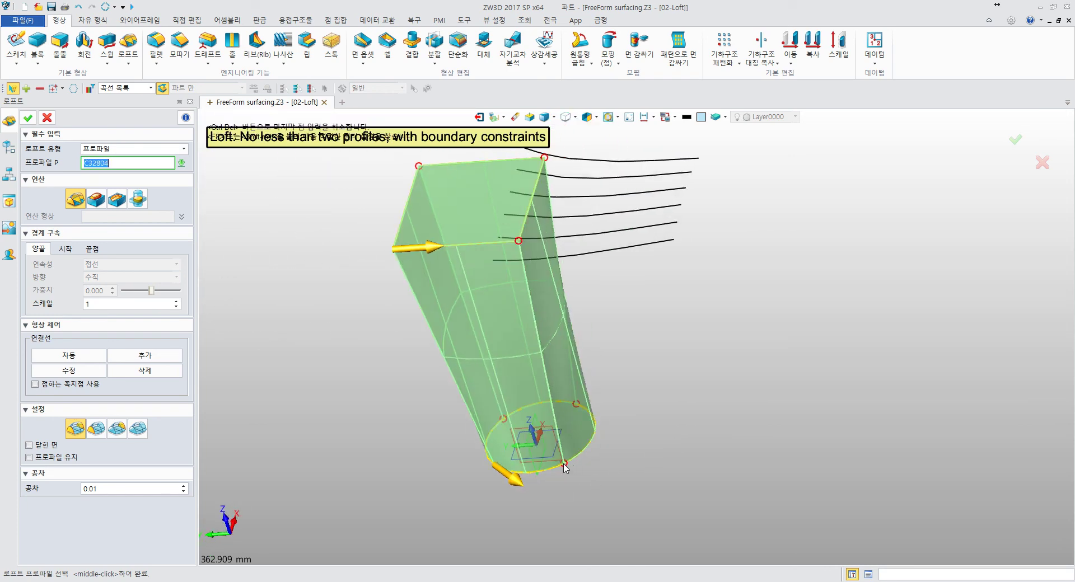
{"action": "left_click", "coordinate": [68, 370]}
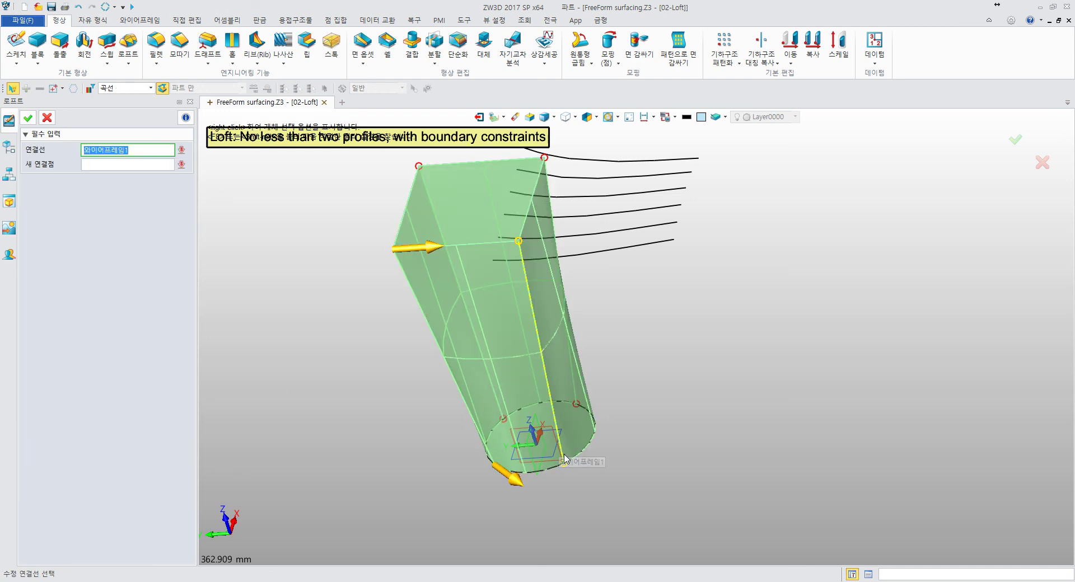
{"action": "middle_click_drag", "start_coordinate": [672, 454], "coordinate": [644, 451]}
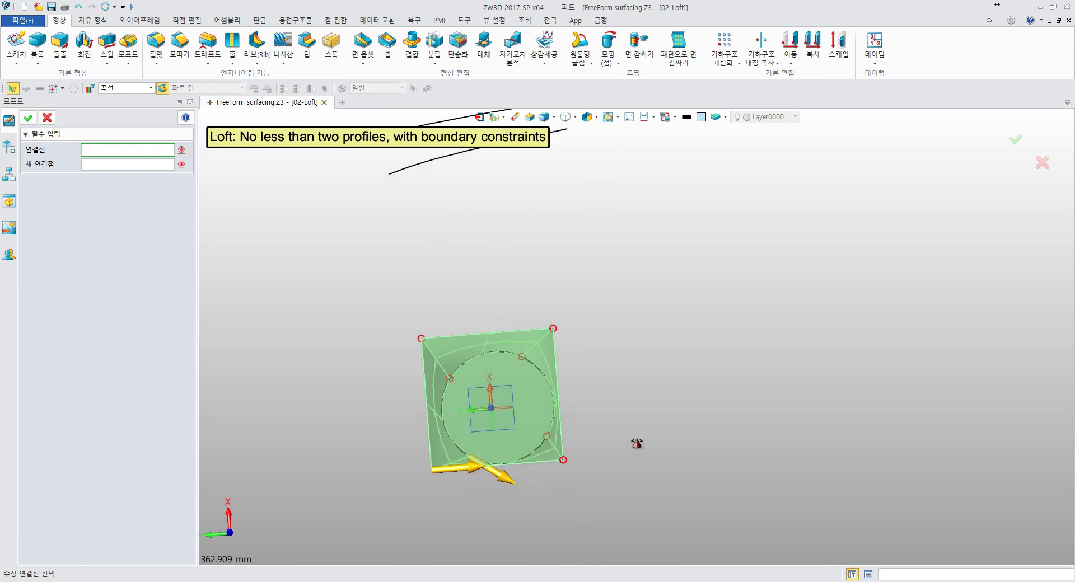
{"action": "scroll", "coordinate": [597, 400], "scroll_direction": "up", "scroll_amount": 2}
{"action": "scroll", "coordinate": [596, 399], "scroll_direction": "up", "scroll_amount": 2}
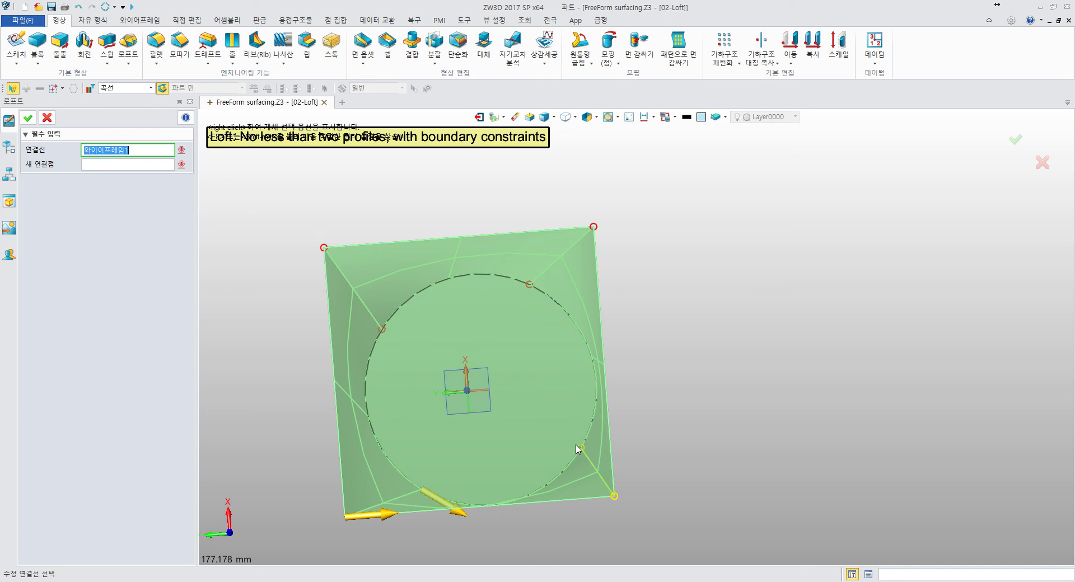
{"action": "middle_click_drag", "start_coordinate": [643, 403], "coordinate": [240, 351]}
{"action": "middle_click", "coordinate": [670, 327]}
{"action": "middle_click", "coordinate": [696, 303]}
{"action": "right_click_drag", "start_coordinate": [240, 351], "coordinate": [211, 353]}
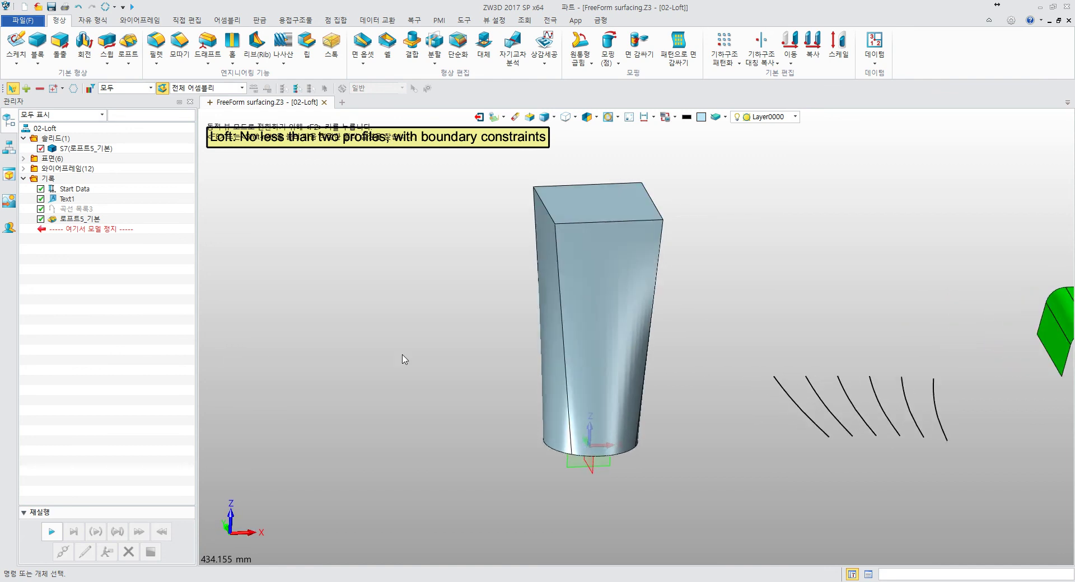
Step: Start a profile loft and select the six open curves in order, picking each one near its lower end
{"action": "middle_click_drag", "start_coordinate": [543, 362], "coordinate": [218, 360]}
{"action": "left_click", "coordinate": [128, 45]}
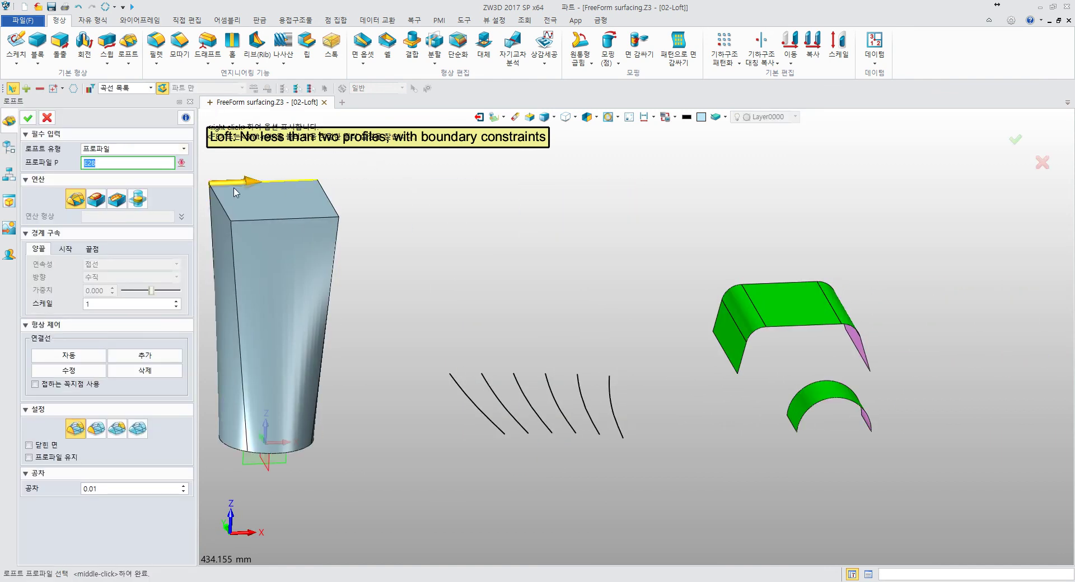
{"action": "middle_click_drag", "start_coordinate": [378, 277], "coordinate": [355, 227]}
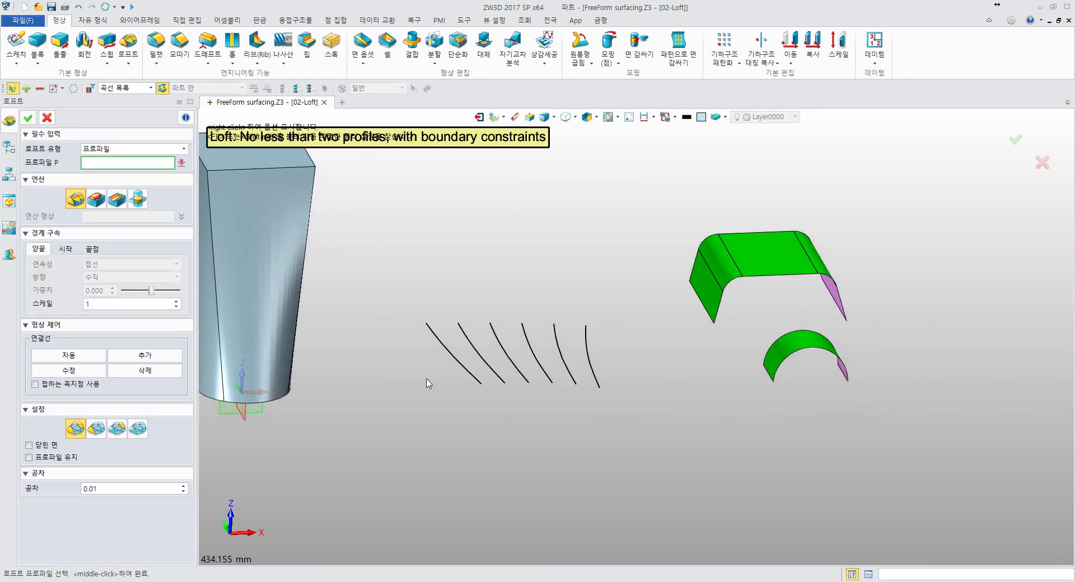
{"action": "middle_click_drag", "start_coordinate": [444, 389], "coordinate": [422, 398]}
{"action": "left_click", "coordinate": [479, 385]}
{"action": "left_click", "coordinate": [501, 385]}
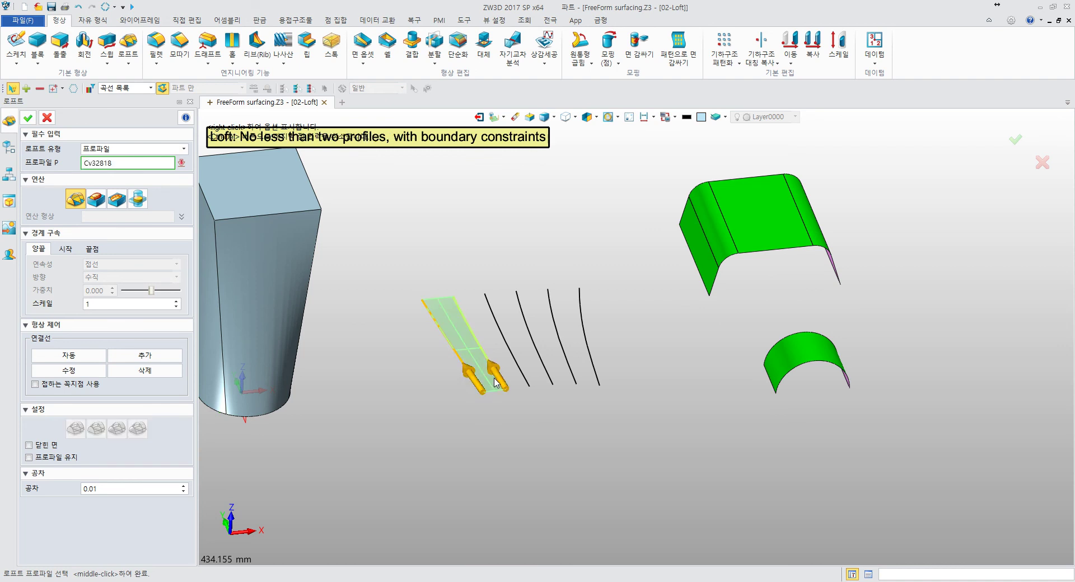
{"action": "left_click", "coordinate": [525, 382]}
{"action": "left_click", "coordinate": [550, 379]}
{"action": "left_click", "coordinate": [574, 380]}
{"action": "left_click", "coordinate": [597, 376]}
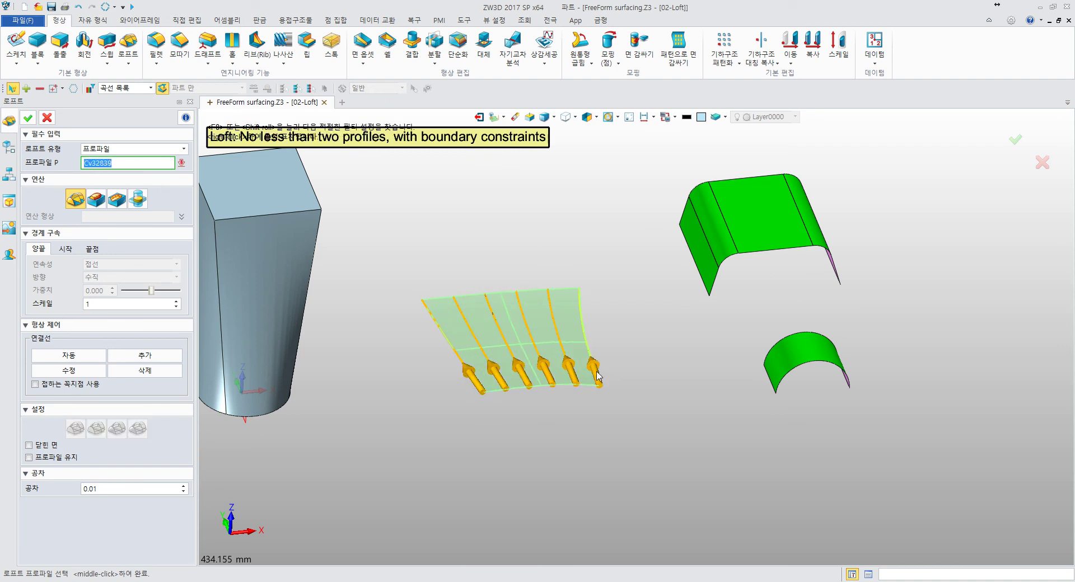
Step: Check the direction arrows on the six-curve loft preview and create the surface
{"action": "middle_click_drag", "start_coordinate": [634, 390], "coordinate": [456, 414]}
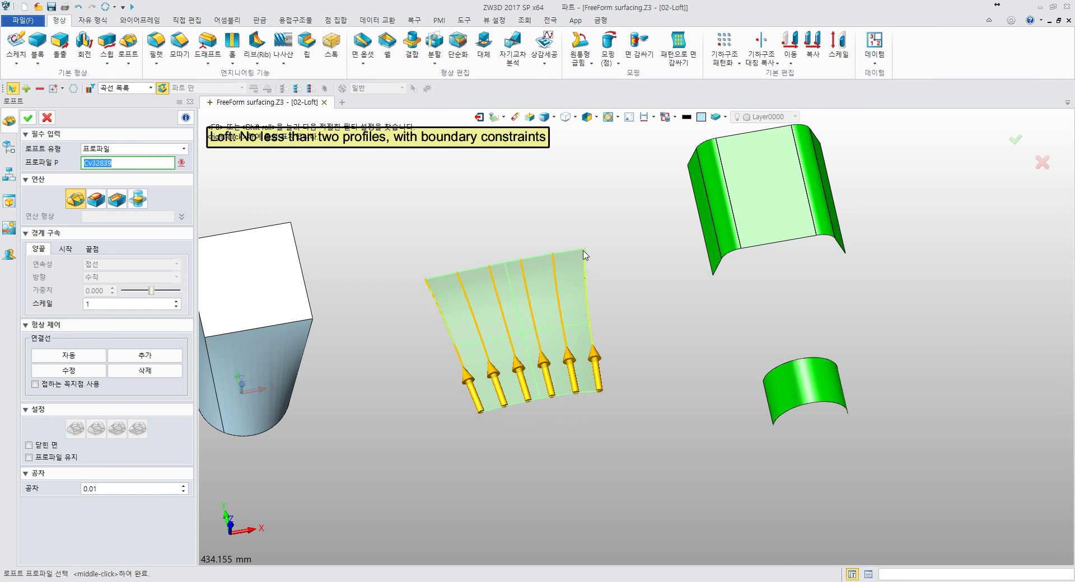
{"action": "scroll", "coordinate": [619, 323], "scroll_direction": "up", "scroll_amount": 5}
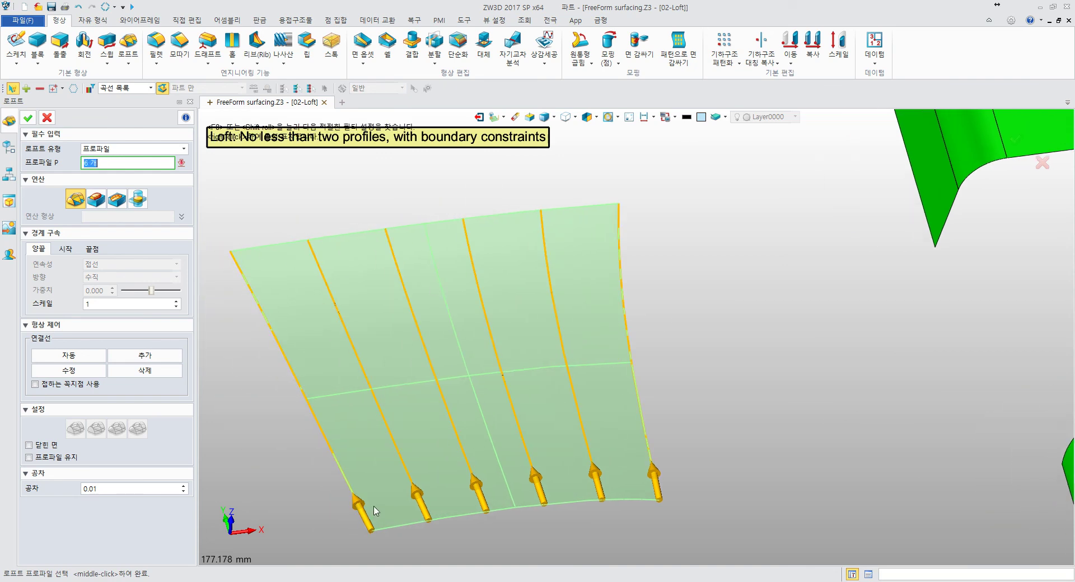
{"action": "right_click_drag", "start_coordinate": [330, 307], "coordinate": [422, 297]}
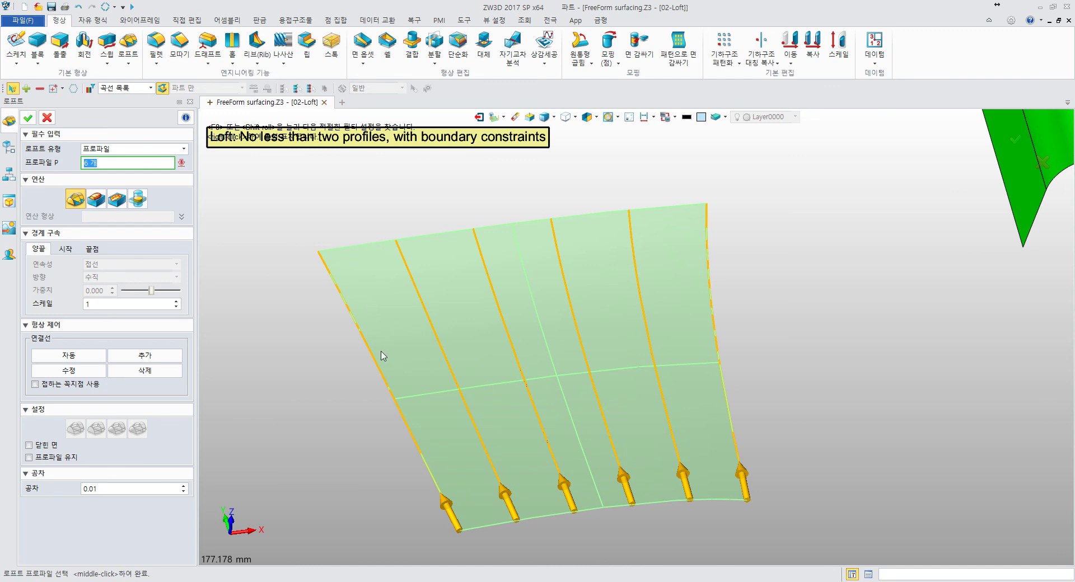
{"action": "right_click_drag", "start_coordinate": [314, 360], "coordinate": [372, 336]}
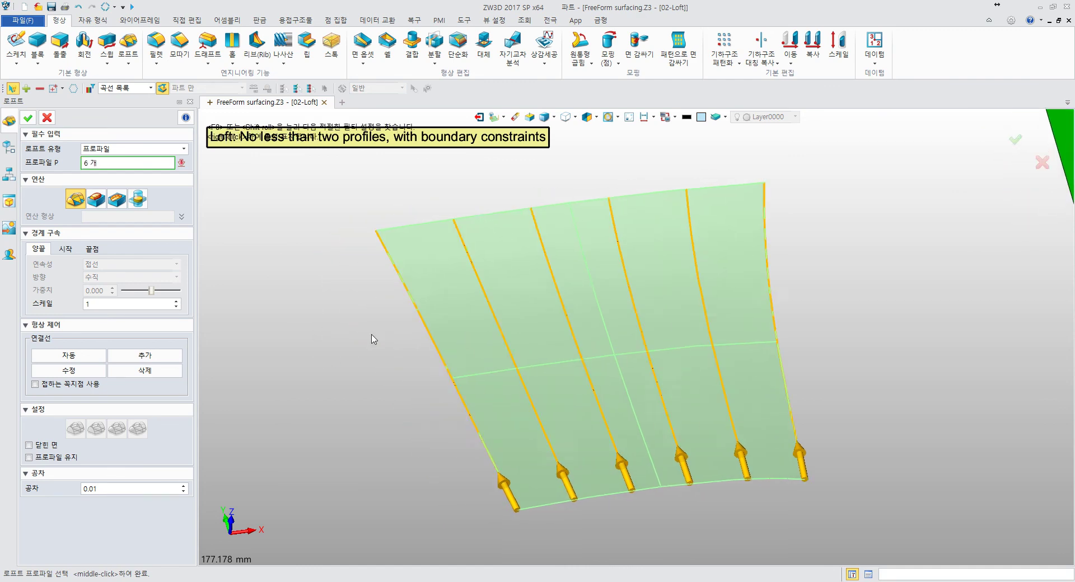
{"action": "scroll", "coordinate": [358, 336], "scroll_direction": "down", "scroll_amount": 3}
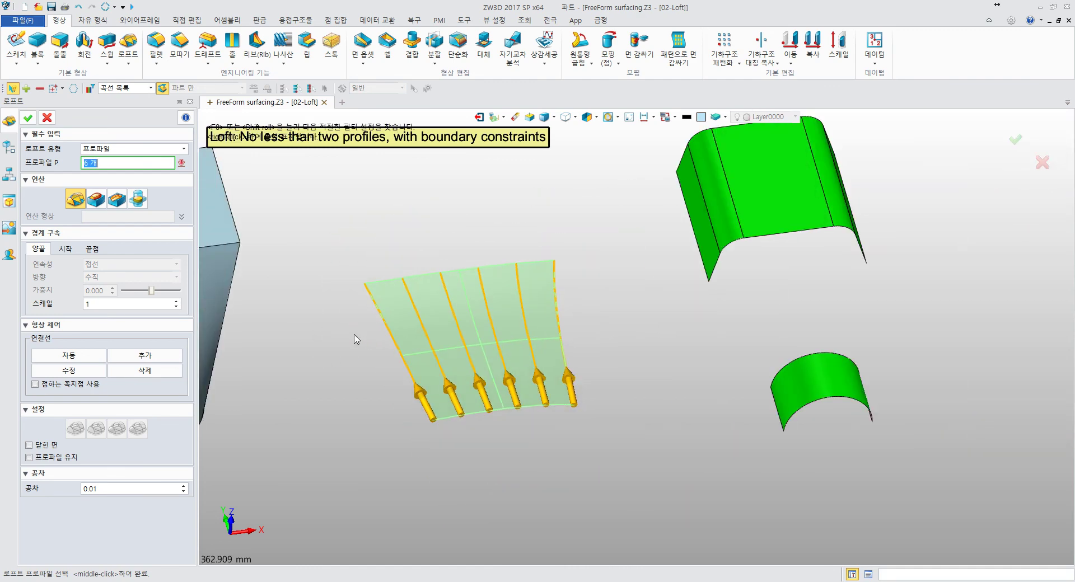
{"action": "scroll", "coordinate": [354, 338], "scroll_direction": "up", "scroll_amount": 1}
{"action": "middle_click", "coordinate": [354, 338]}
{"action": "middle_click", "coordinate": [353, 339]}
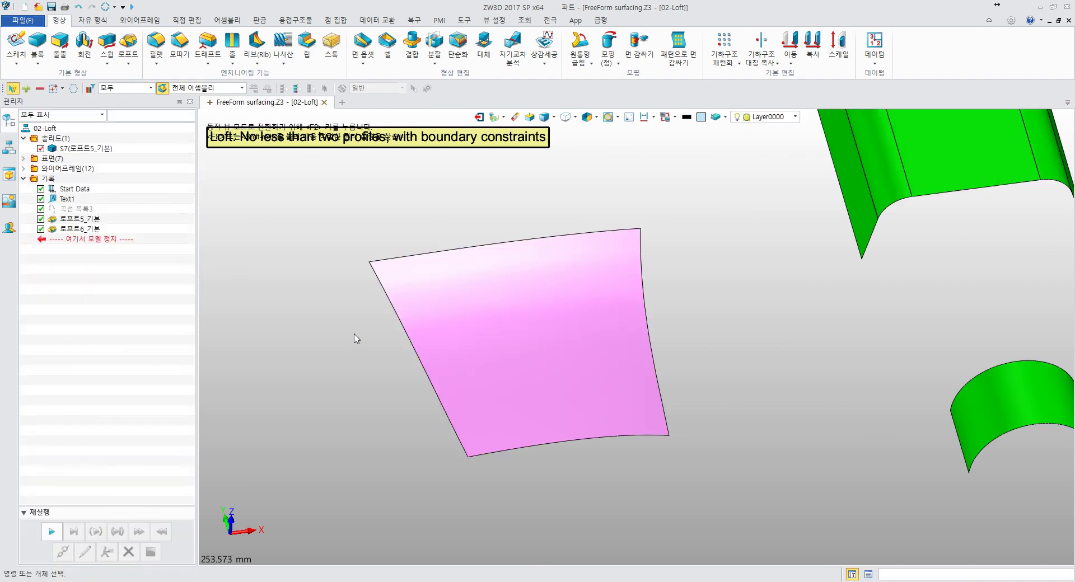
Step: Delete the six-curve loft feature from the model history
{"action": "middle_click_drag", "start_coordinate": [365, 362], "coordinate": [305, 341]}
{"action": "left_click", "coordinate": [84, 229]}
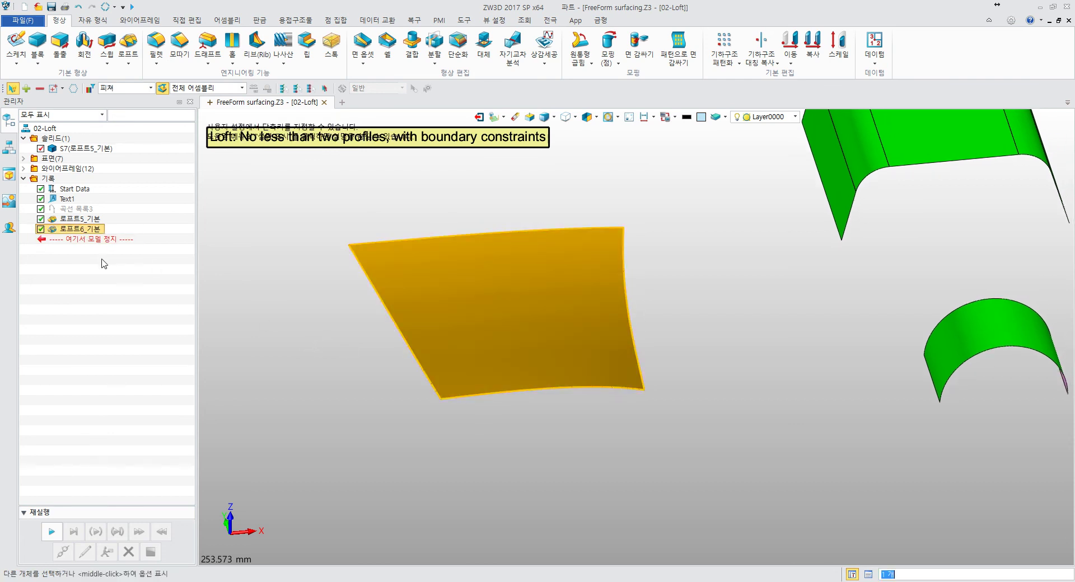
{"action": "key", "text": "Delete"}
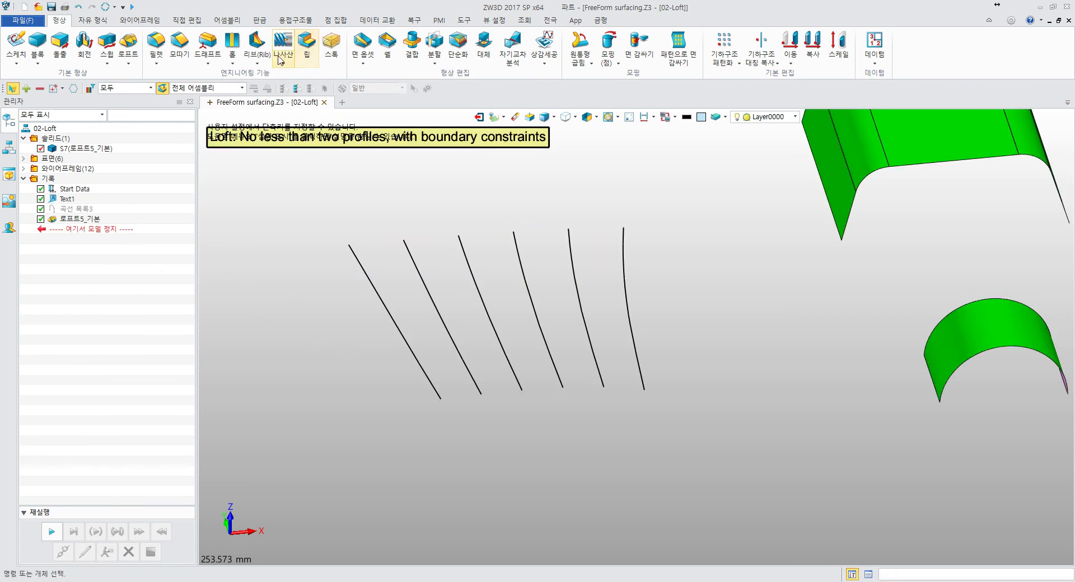
Step: Loft a surface through the six open curves again, picking each one near its upper end
{"action": "left_click", "coordinate": [128, 42]}
{"action": "left_click", "coordinate": [381, 338]}
{"action": "left_click", "coordinate": [437, 330]}
{"action": "left_click", "coordinate": [490, 328]}
{"action": "left_click", "coordinate": [539, 323]}
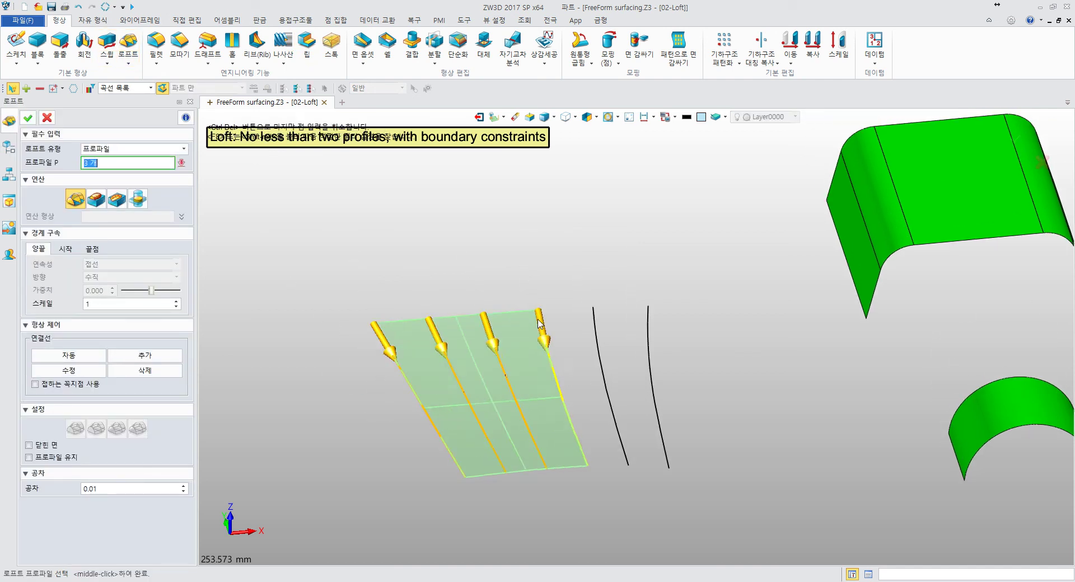
{"action": "left_click", "coordinate": [594, 322]}
{"action": "left_click", "coordinate": [646, 325]}
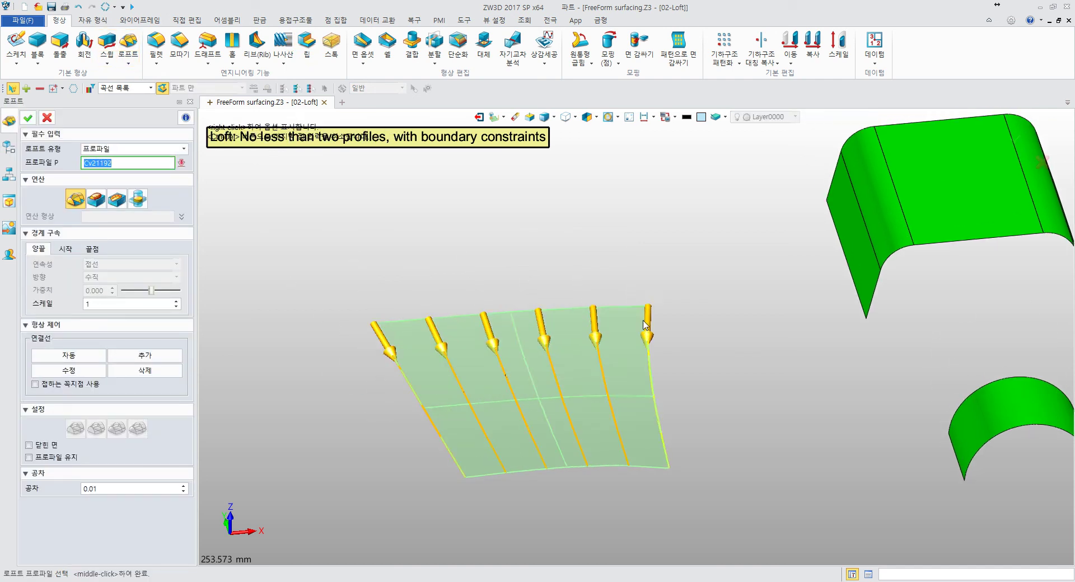
{"action": "middle_click", "coordinate": [576, 268]}
{"action": "right_click_drag", "start_coordinate": [576, 268], "coordinate": [482, 355]}
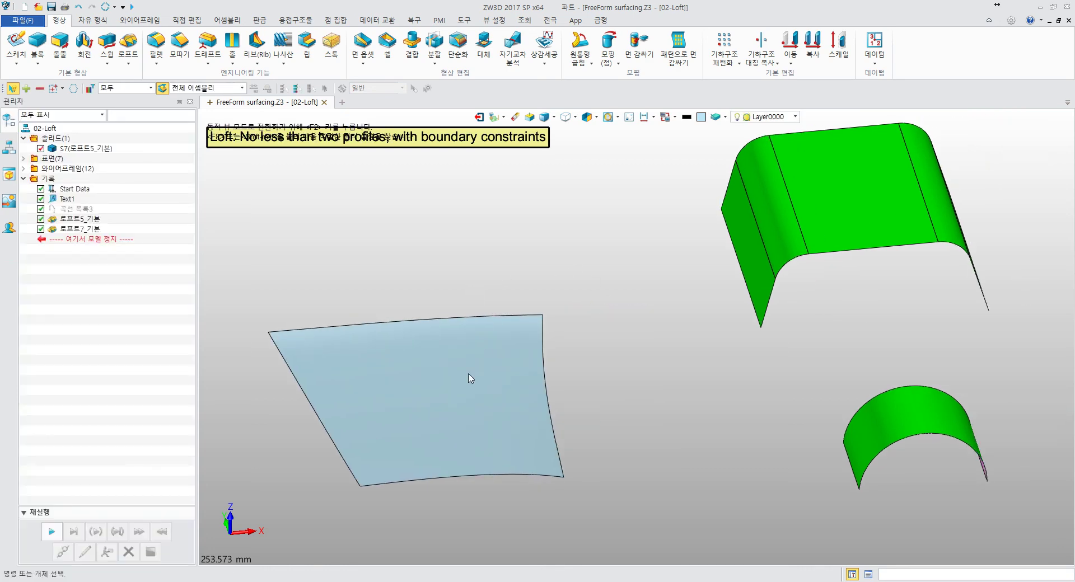
Step: Start a profile loft and select the half-cylinder surface's edge facing the larger green surface as the first profile
{"action": "right_click_drag", "start_coordinate": [521, 453], "coordinate": [439, 462]}
{"action": "right_click_drag", "start_coordinate": [518, 294], "coordinate": [620, 427]}
{"action": "scroll", "coordinate": [614, 425], "scroll_direction": "up", "scroll_amount": 4}
{"action": "middle_click_drag", "start_coordinate": [579, 412], "coordinate": [794, 395]}
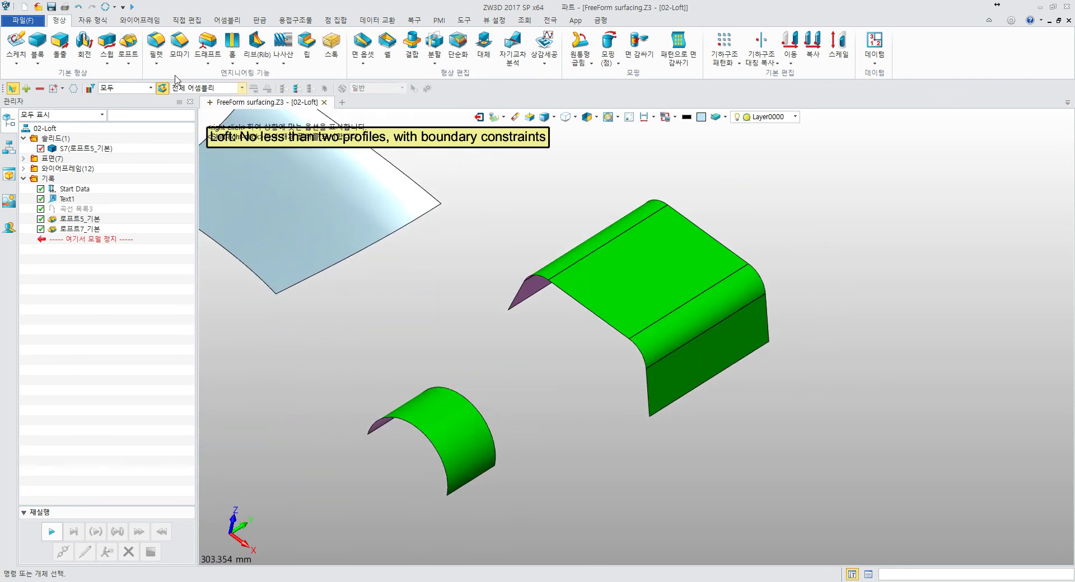
{"action": "left_click", "coordinate": [129, 40]}
{"action": "middle_click_drag", "start_coordinate": [370, 389], "coordinate": [415, 301]}
{"action": "left_click", "coordinate": [537, 354]}
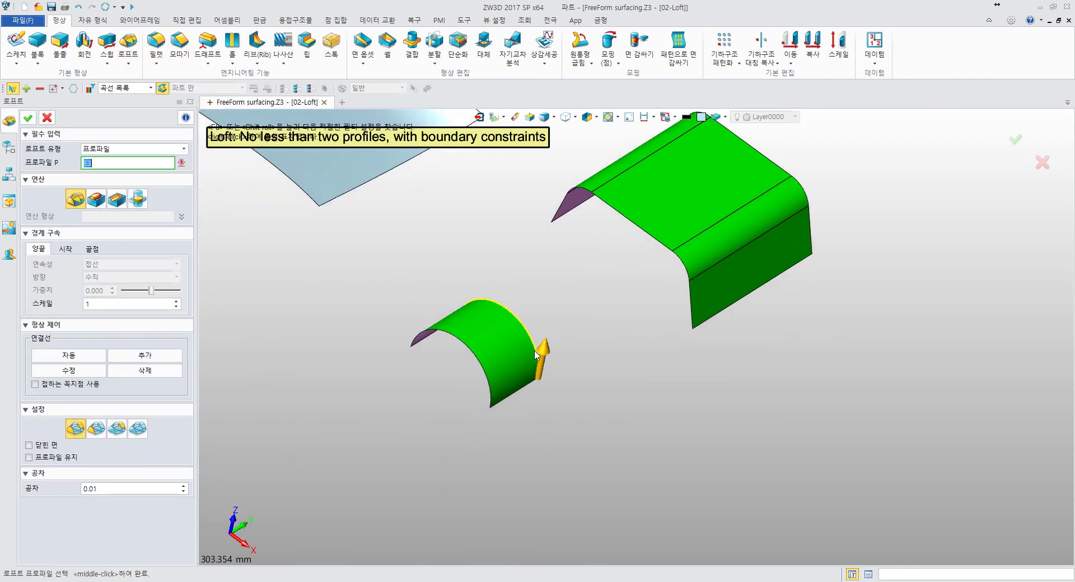
Step: Insert a curve list of the larger green surface's five connected end edges as the second loft profile
{"action": "left_click", "coordinate": [689, 314]}
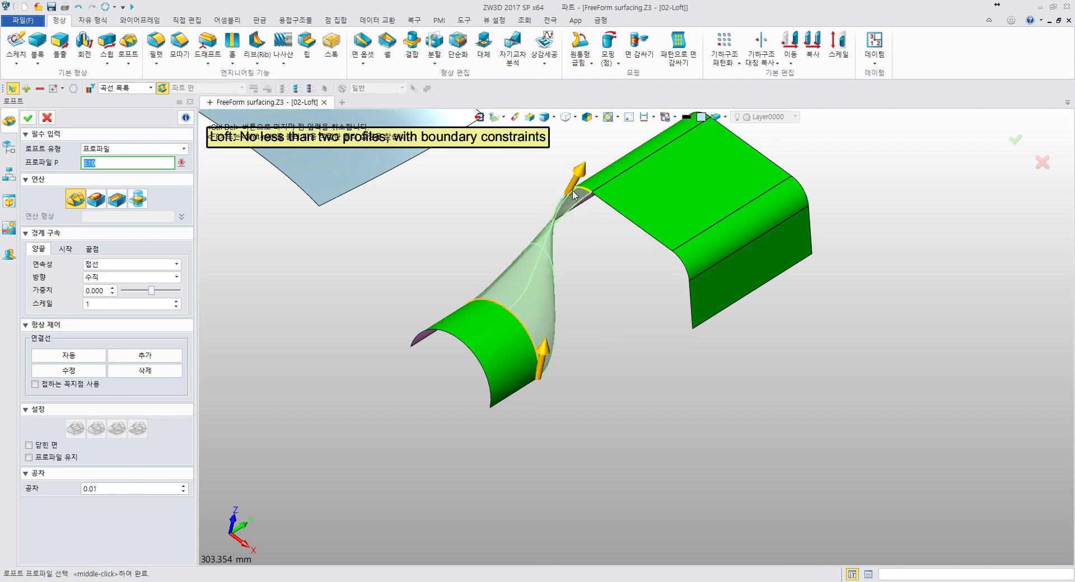
{"action": "right_click", "coordinate": [610, 339]}
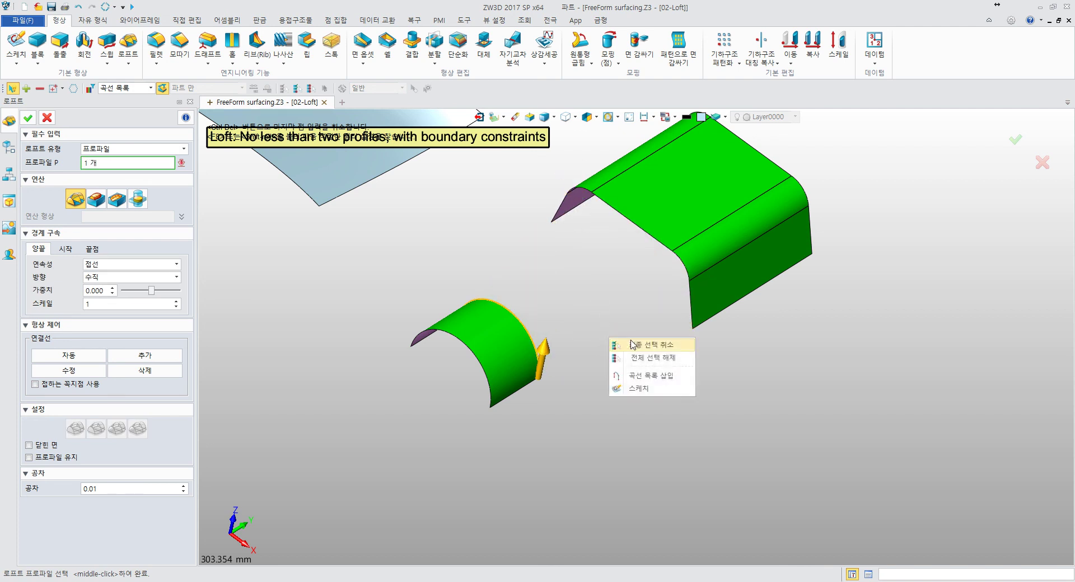
{"action": "left_click", "coordinate": [650, 376]}
{"action": "left_click", "coordinate": [681, 261]}
{"action": "left_click", "coordinate": [655, 239]}
{"action": "left_click", "coordinate": [585, 188]}
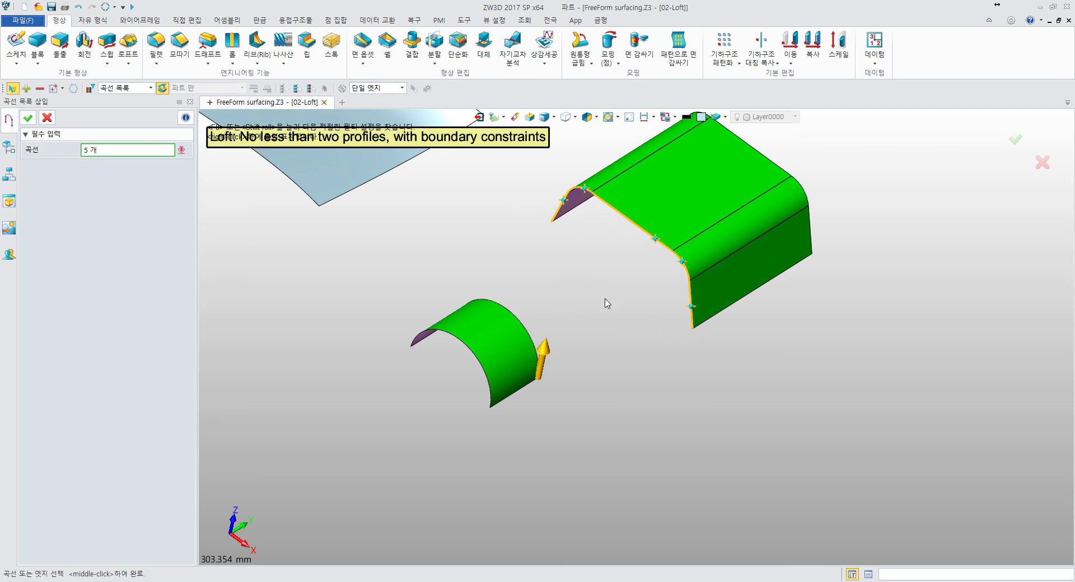
{"action": "middle_click_drag", "start_coordinate": [609, 301], "coordinate": [554, 312]}
{"action": "middle_click", "coordinate": [554, 313]}
Step: Examine the tangent loft preview between the two green surfaces and its boundary constraint settings
{"action": "middle_click_drag", "start_coordinate": [590, 399], "coordinate": [545, 420]}
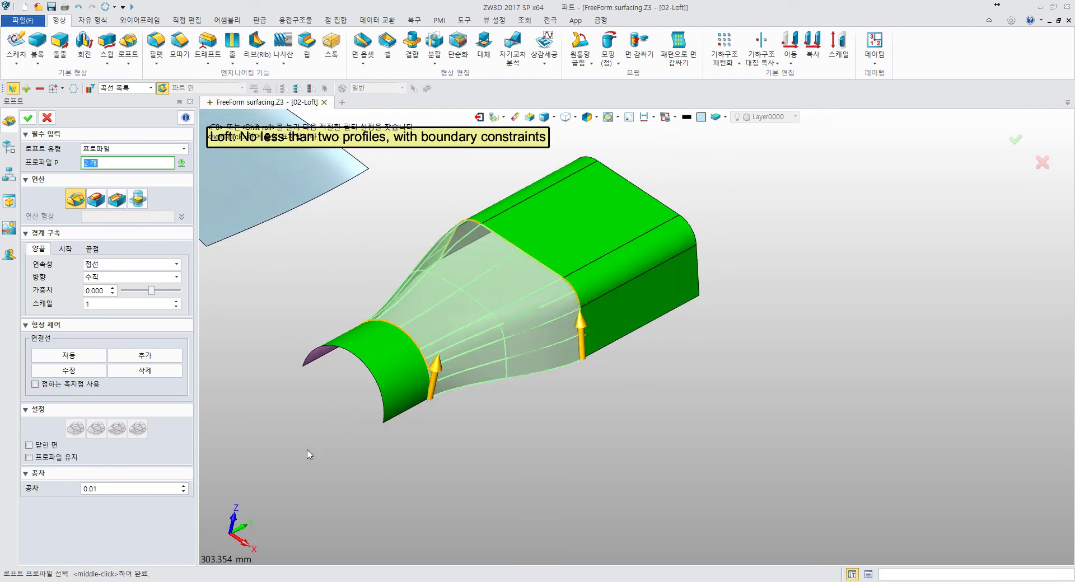
{"action": "middle_click_drag", "start_coordinate": [294, 442], "coordinate": [435, 434]}
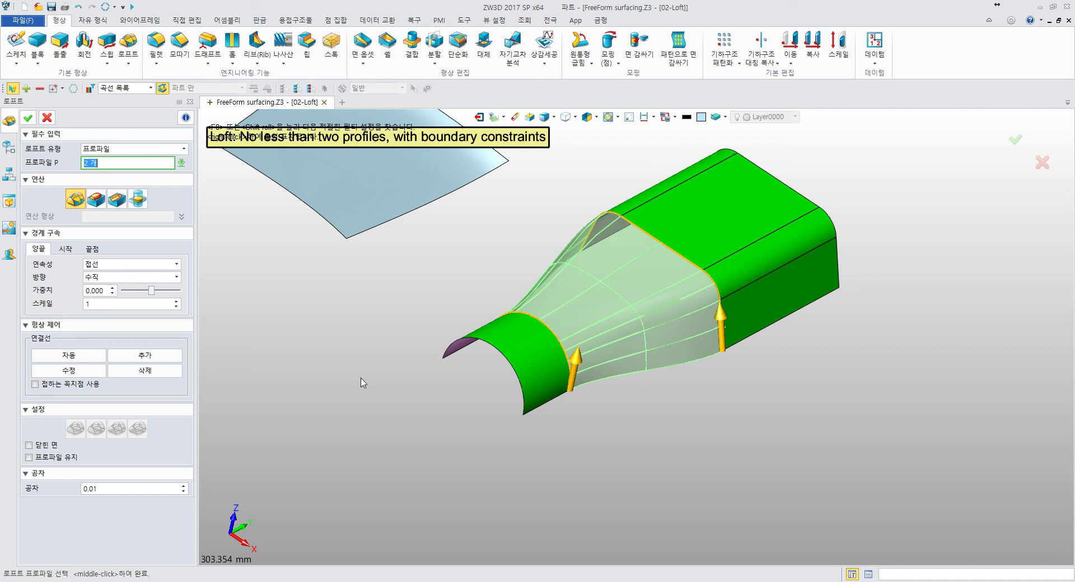
{"action": "middle_click_drag", "start_coordinate": [356, 367], "coordinate": [297, 395]}
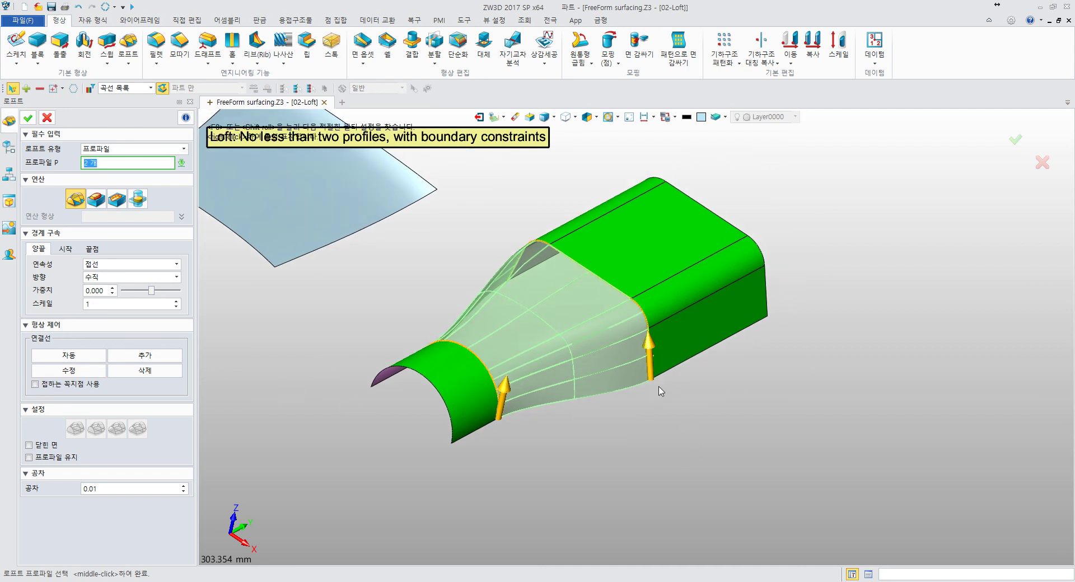
{"action": "middle_click_drag", "start_coordinate": [554, 456], "coordinate": [601, 423]}
{"action": "middle_click_drag", "start_coordinate": [287, 389], "coordinate": [288, 356]}
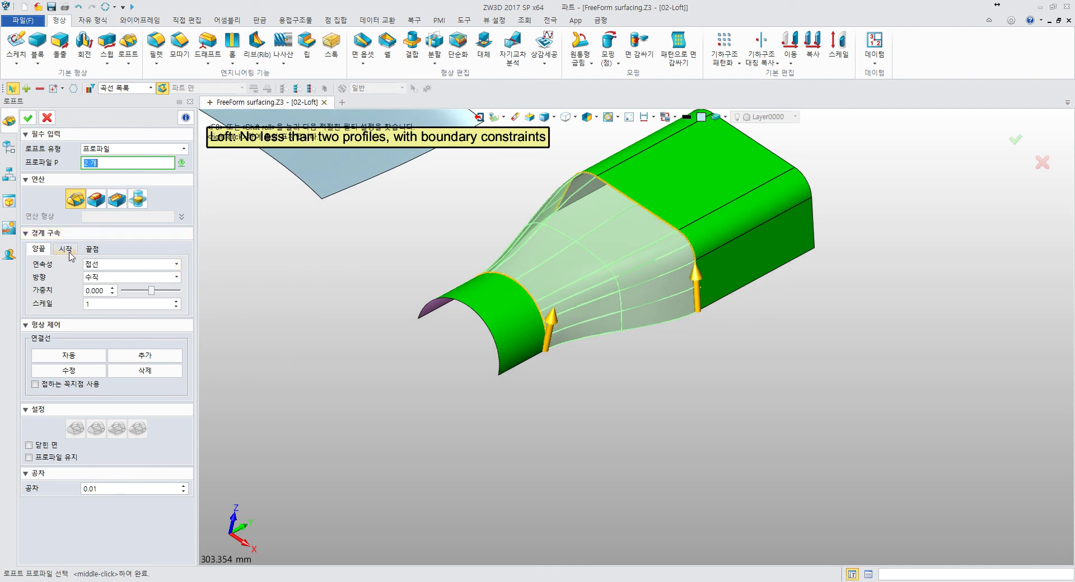
{"action": "mouse_move", "coordinate": [305, 408]}
{"action": "right_mouse_down"}
{"action": "mouse_move", "coordinate": [344, 439]}
{"action": "mouse_move", "coordinate": [315, 466]}
{"action": "mouse_move", "coordinate": [300, 434]}
{"action": "mouse_move", "coordinate": [317, 415]}
{"action": "right_mouse_up"}
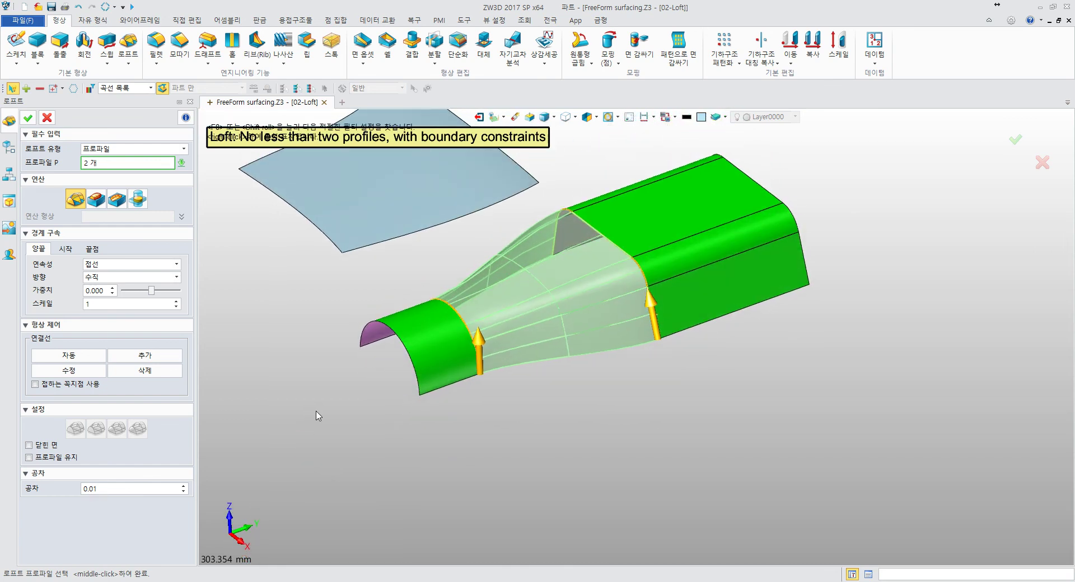
{"action": "middle_click_drag", "start_coordinate": [435, 415], "coordinate": [477, 407]}
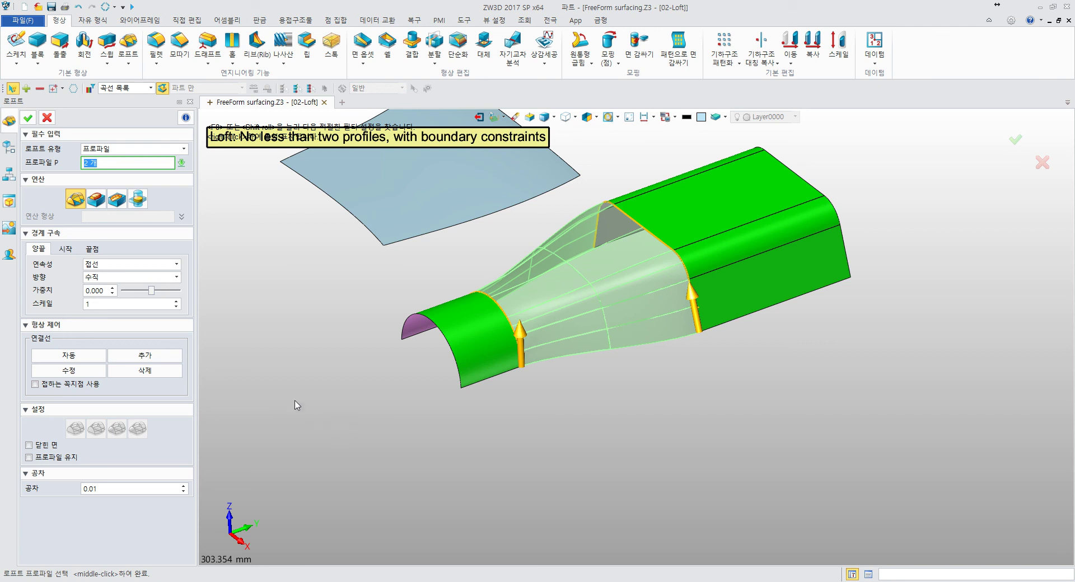
Step: Switch the loft's continuity at both ends to none, to tangent and back to none to compare the previews
{"action": "left_click", "coordinate": [177, 264]}
{"action": "left_click", "coordinate": [107, 276]}
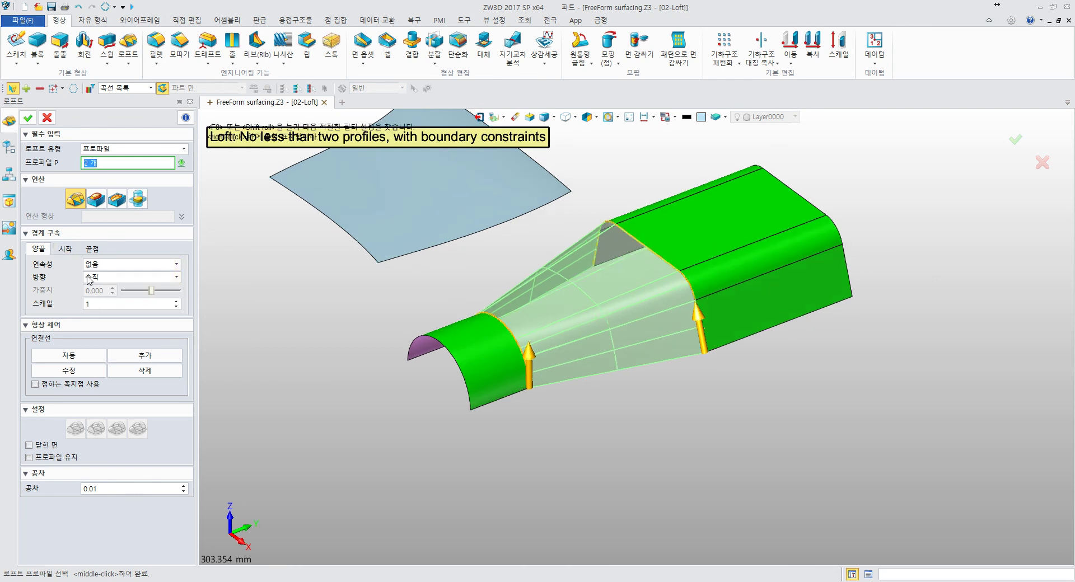
{"action": "left_click", "coordinate": [129, 264]}
{"action": "left_click", "coordinate": [151, 285]}
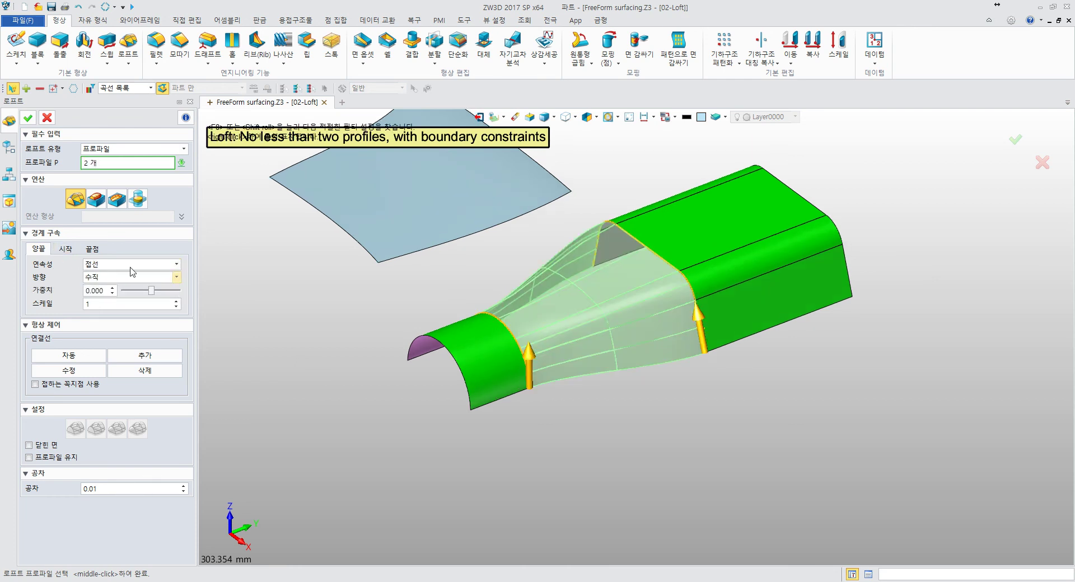
{"action": "left_click", "coordinate": [111, 265]}
{"action": "left_click", "coordinate": [108, 275]}
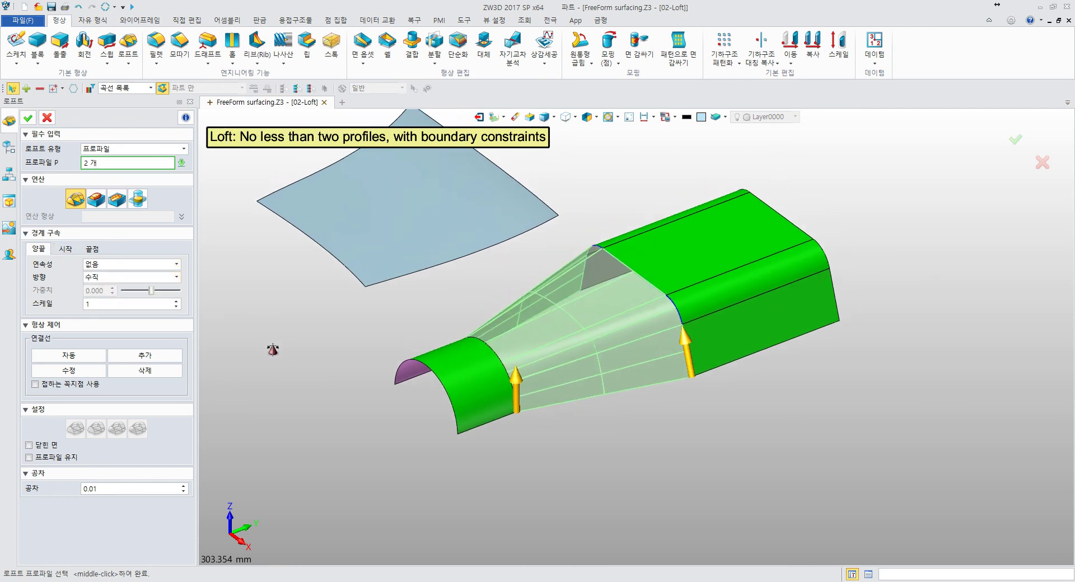
Step: Set the loft's continuity at both ends to tangent and check the separate start and end constraint settings
{"action": "scroll", "coordinate": [412, 359], "scroll_direction": "up", "scroll_amount": 5}
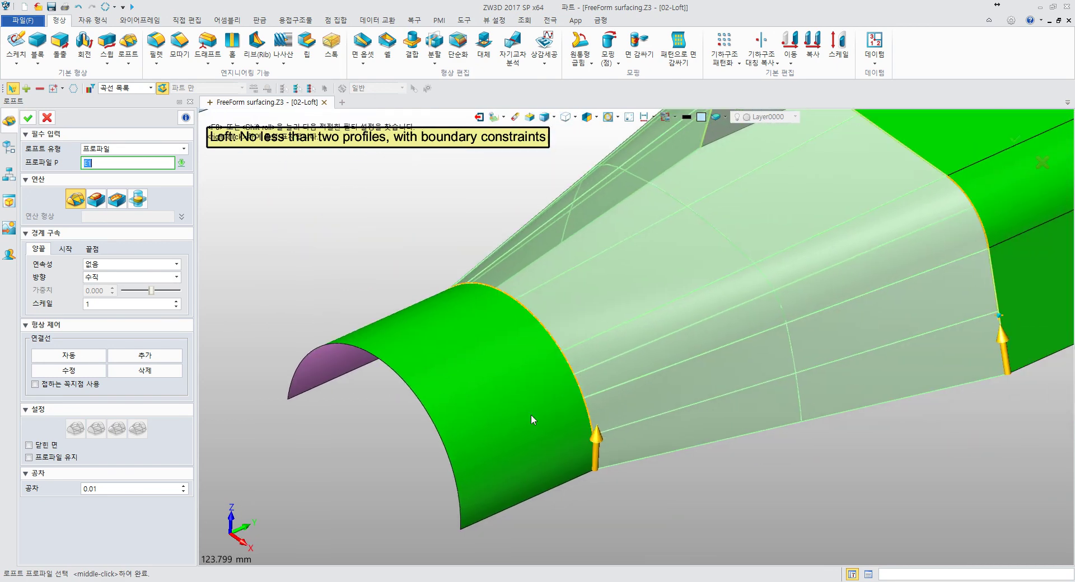
{"action": "middle_click_drag", "start_coordinate": [719, 463], "coordinate": [619, 480]}
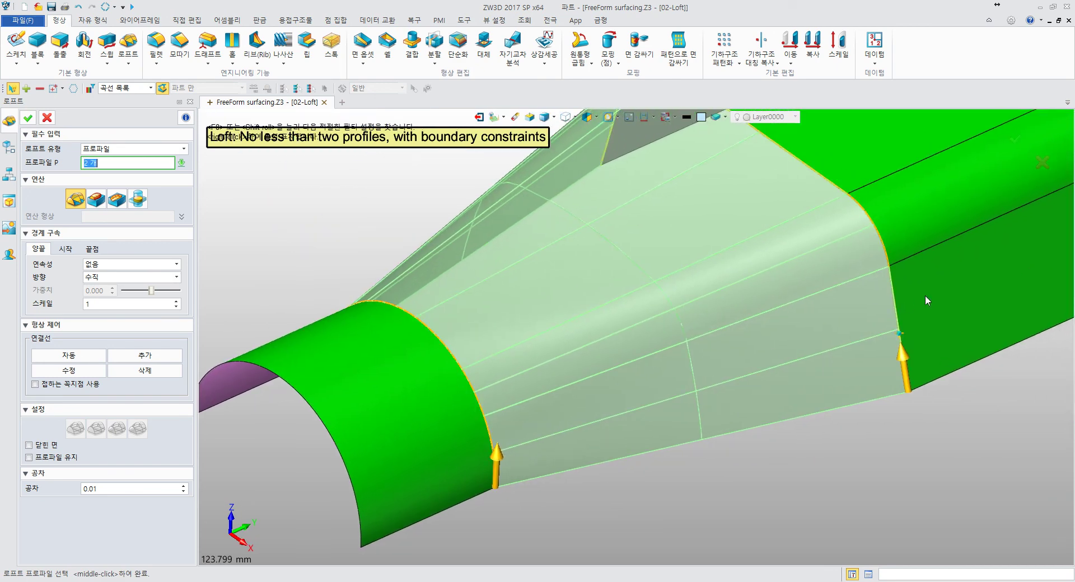
{"action": "middle_click_drag", "start_coordinate": [276, 286], "coordinate": [376, 223]}
{"action": "left_click", "coordinate": [113, 264]}
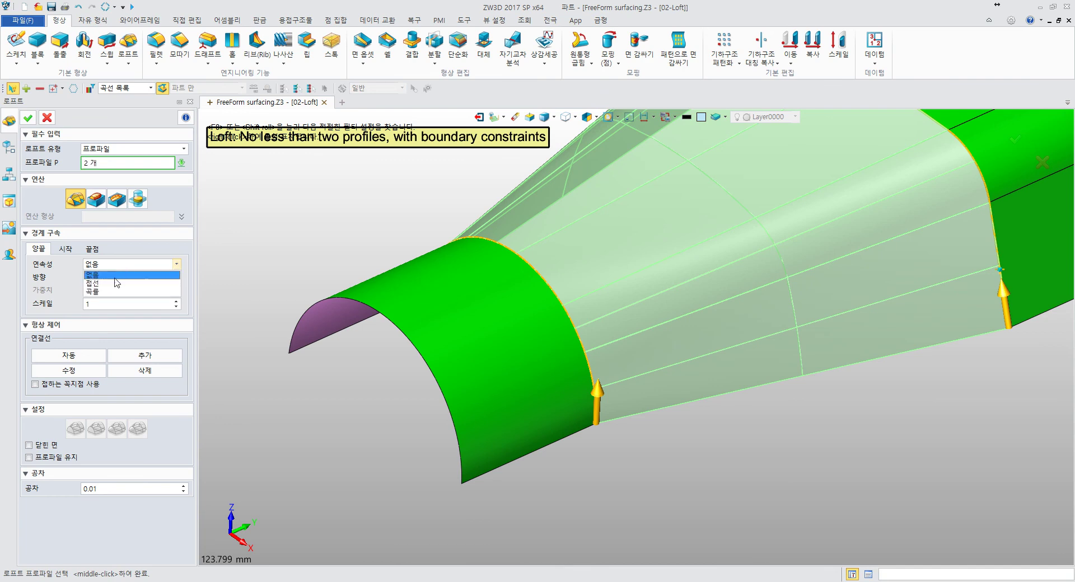
{"action": "left_click", "coordinate": [112, 285]}
{"action": "left_click", "coordinate": [65, 249]}
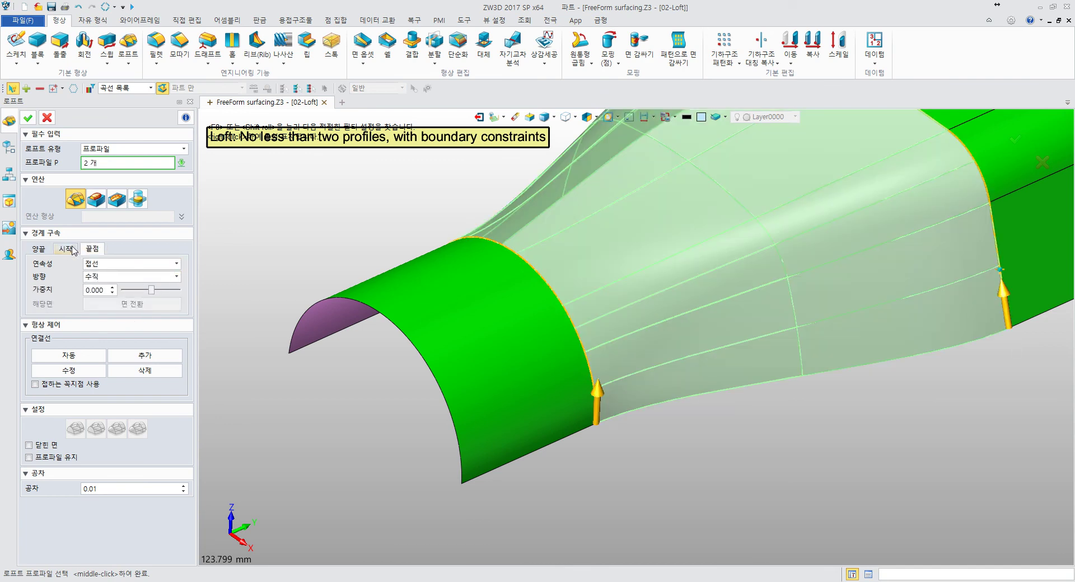
{"action": "left_click", "coordinate": [85, 250]}
{"action": "left_click", "coordinate": [45, 250]}
Step: Reset the continuity at both ends to none and make only the start profile tangent to the half-cylinder surface
{"action": "left_click", "coordinate": [92, 263]}
{"action": "left_click", "coordinate": [96, 271]}
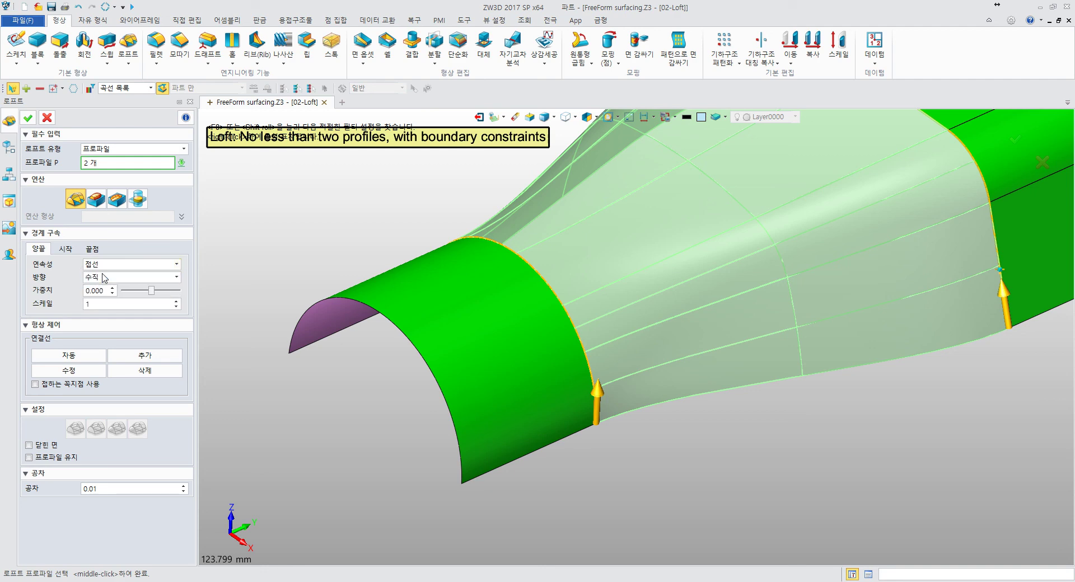
{"action": "left_click", "coordinate": [65, 248]}
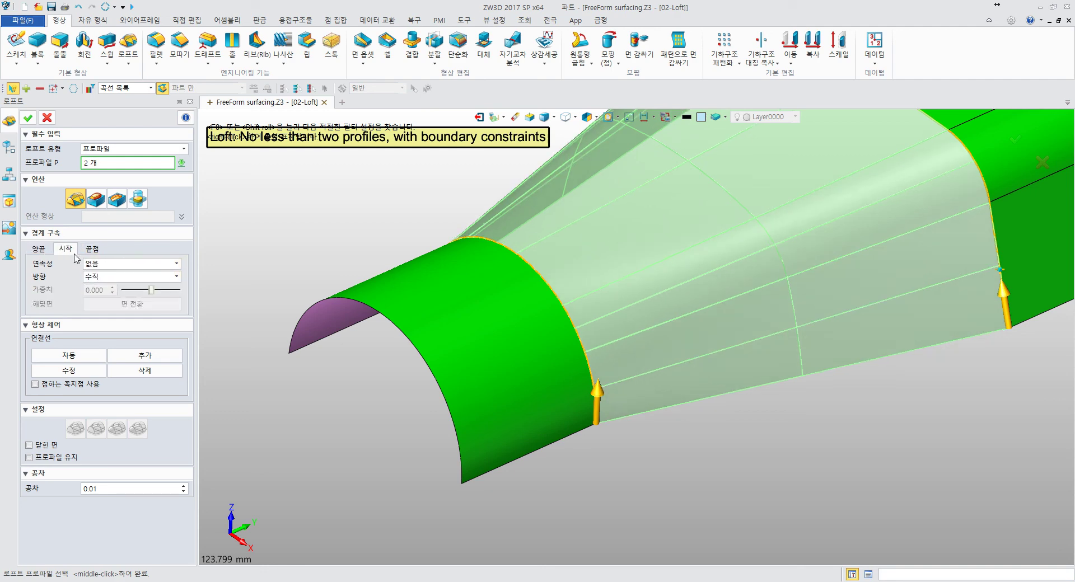
{"action": "left_click", "coordinate": [93, 263]}
{"action": "left_click", "coordinate": [96, 279]}
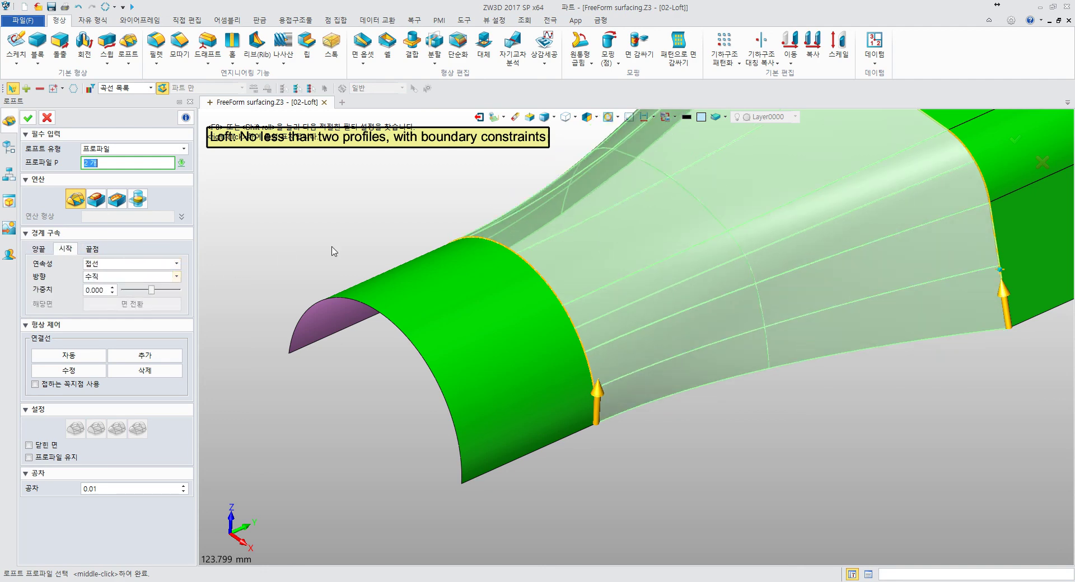
Step: Set the tangency weight at the loft's start to 0.320
{"action": "mouse_move", "coordinate": [290, 265]}
{"action": "right_mouse_down"}
{"action": "mouse_move", "coordinate": [284, 254]}
{"action": "mouse_move", "coordinate": [274, 272]}
{"action": "right_mouse_up"}
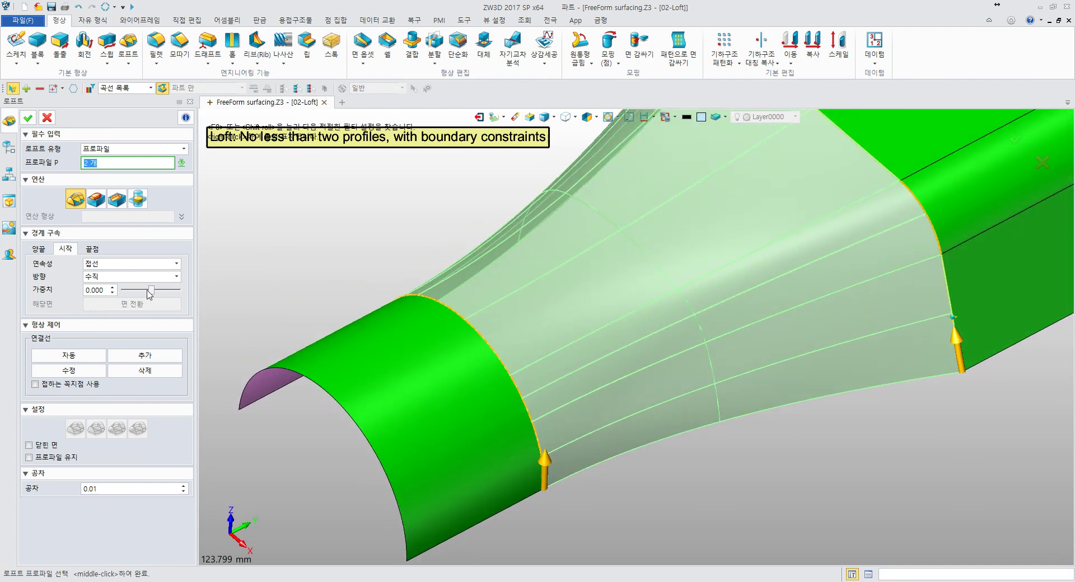
{"action": "mouse_move", "coordinate": [152, 291]}
{"action": "left_mouse_down"}
{"action": "mouse_move", "coordinate": [124, 291]}
{"action": "mouse_move", "coordinate": [178, 300]}
{"action": "mouse_move", "coordinate": [144, 300]}
{"action": "mouse_move", "coordinate": [162, 302]}
{"action": "left_mouse_up"}
{"action": "middle_click_drag", "start_coordinate": [436, 321], "coordinate": [417, 271]}
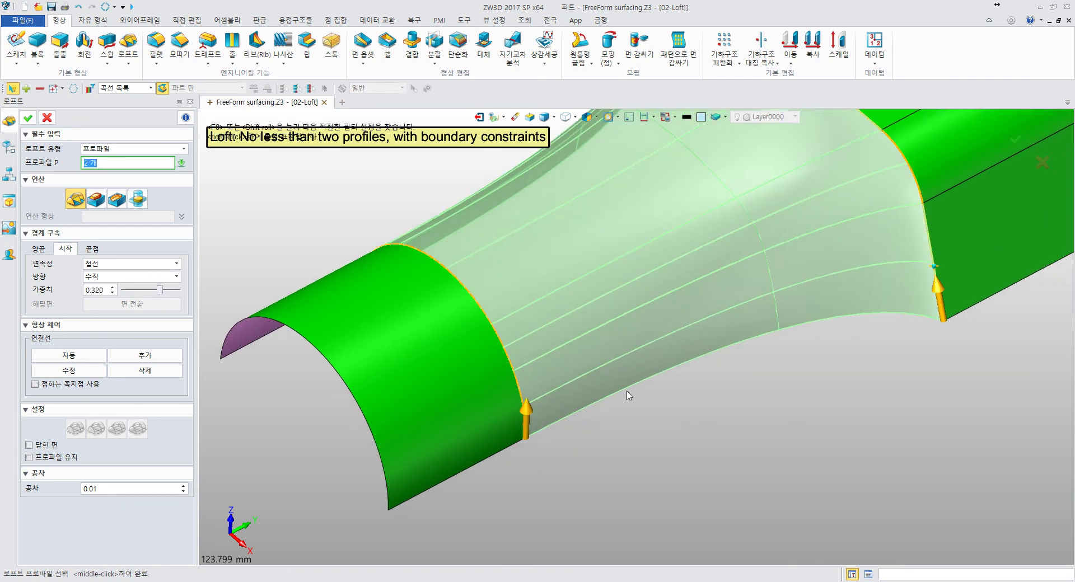
{"action": "scroll", "coordinate": [621, 430], "scroll_direction": "down", "scroll_amount": 3}
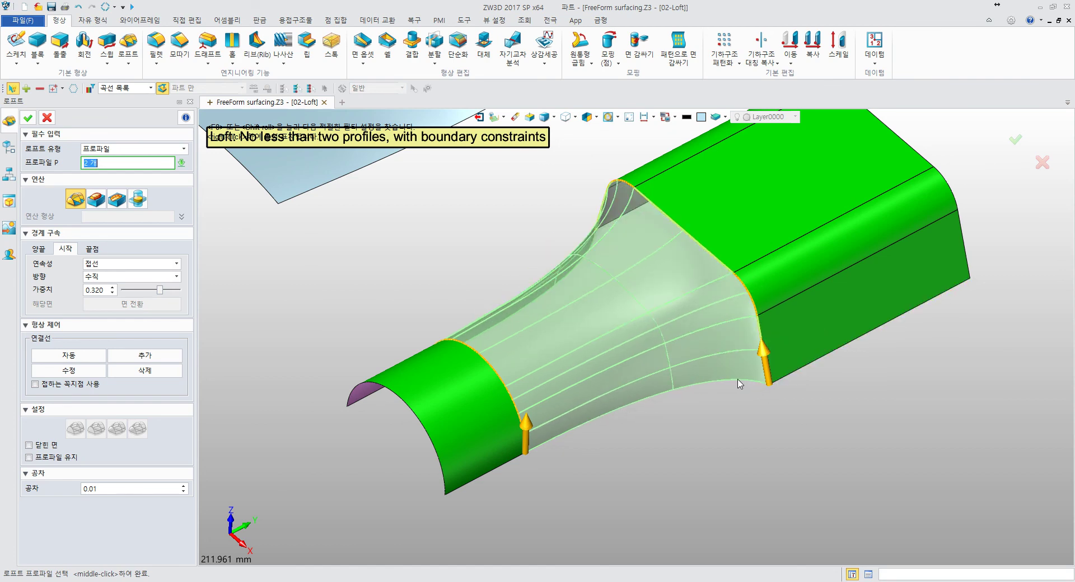
Step: Make the loft's end tangent to the larger green surface with a weight of 0.402
{"action": "left_click", "coordinate": [95, 252]}
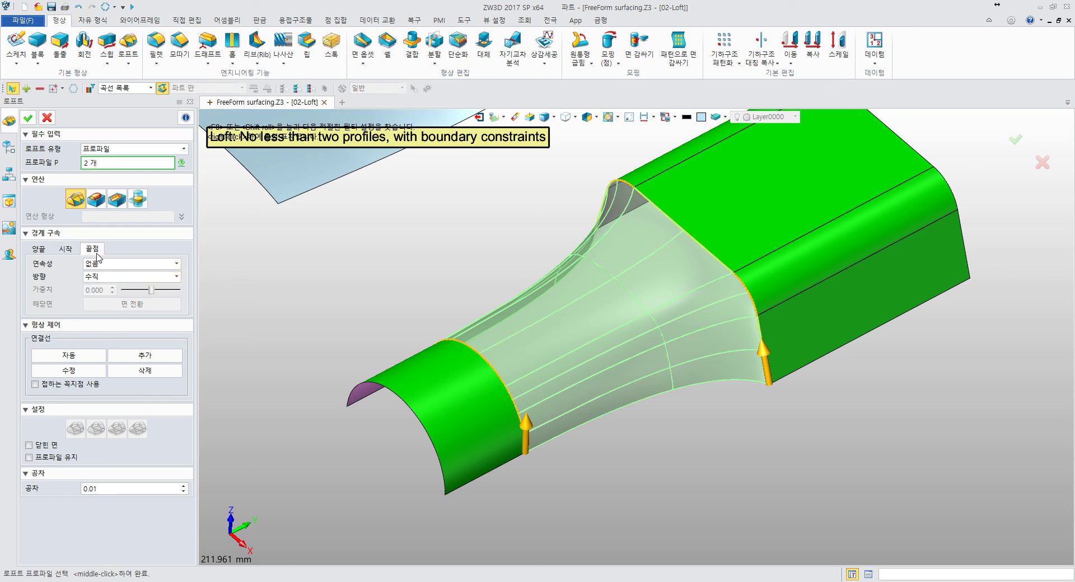
{"action": "left_click", "coordinate": [126, 264]}
{"action": "left_click", "coordinate": [129, 281]}
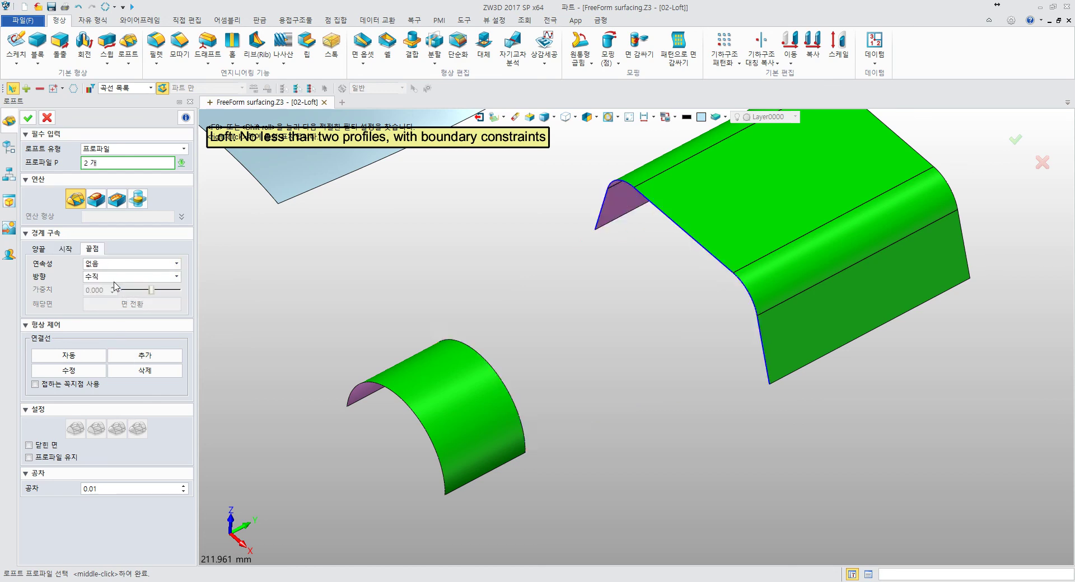
{"action": "mouse_move", "coordinate": [156, 292]}
{"action": "left_mouse_down"}
{"action": "mouse_move", "coordinate": [172, 293]}
{"action": "mouse_move", "coordinate": [162, 292]}
{"action": "left_mouse_up"}
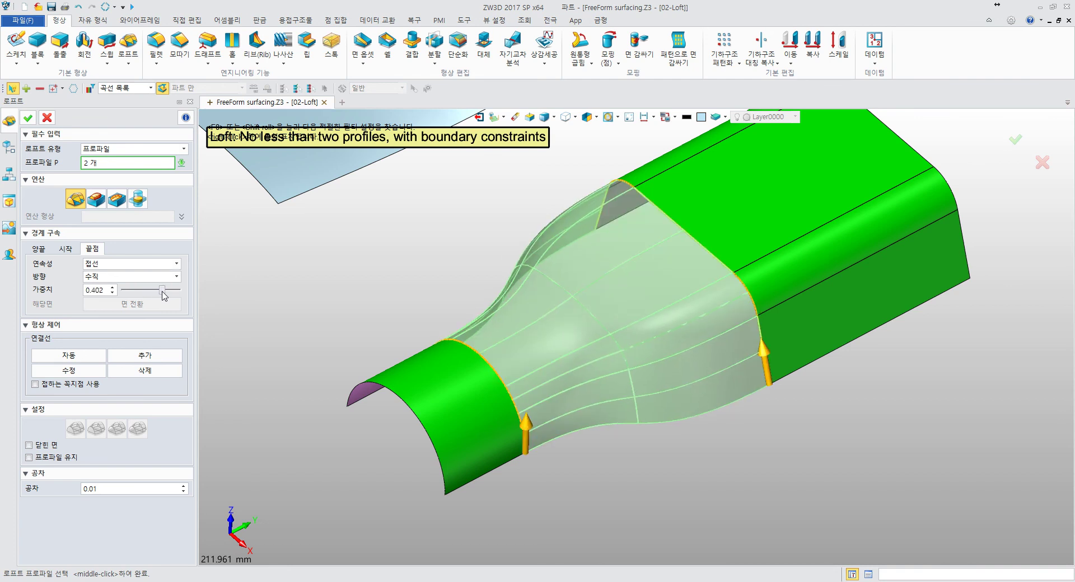
{"action": "scroll", "coordinate": [616, 429], "scroll_direction": "up", "scroll_amount": 3}
{"action": "middle_click_drag", "start_coordinate": [606, 413], "coordinate": [634, 440]}
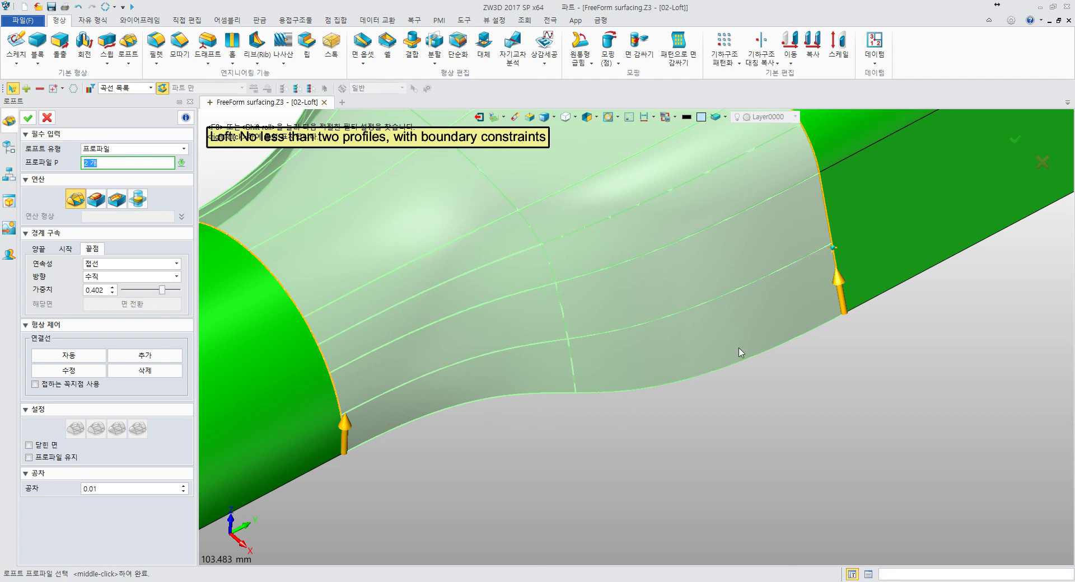
{"action": "scroll", "coordinate": [469, 410], "scroll_direction": "down", "scroll_amount": 4}
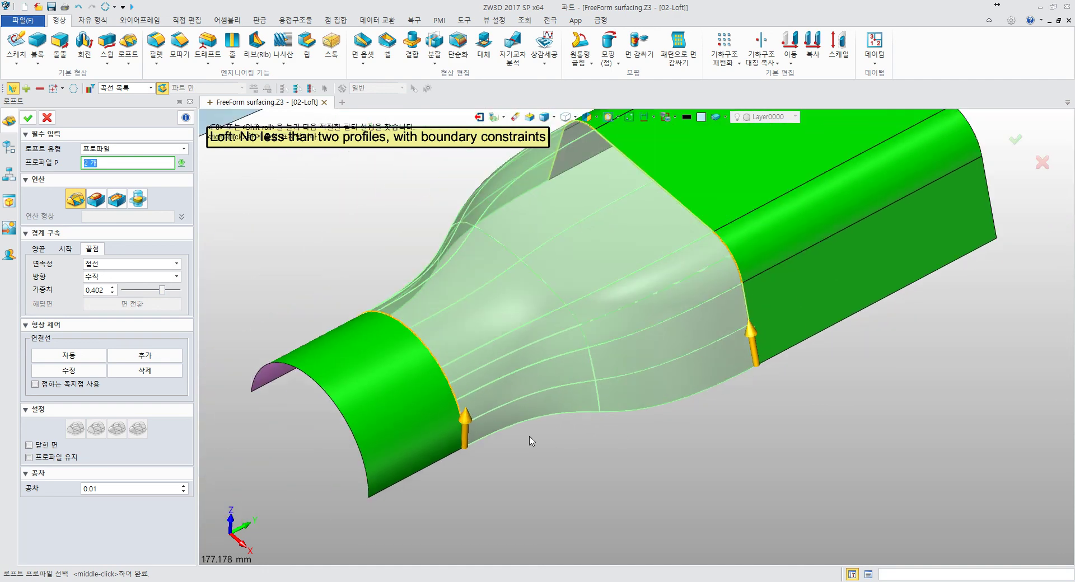
Step: Try an end weight of 0.773, reduce it to 0.670 and complete the loft between the two green surfaces
{"action": "left_click_drag", "start_coordinate": [162, 292], "coordinate": [173, 297]}
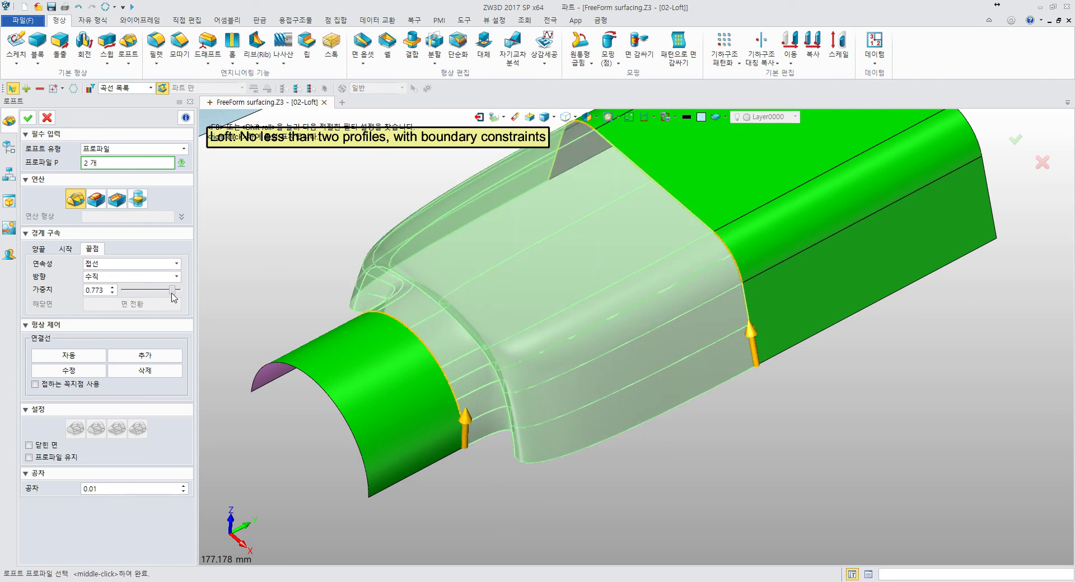
{"action": "middle_click_drag", "start_coordinate": [567, 491], "coordinate": [541, 485]}
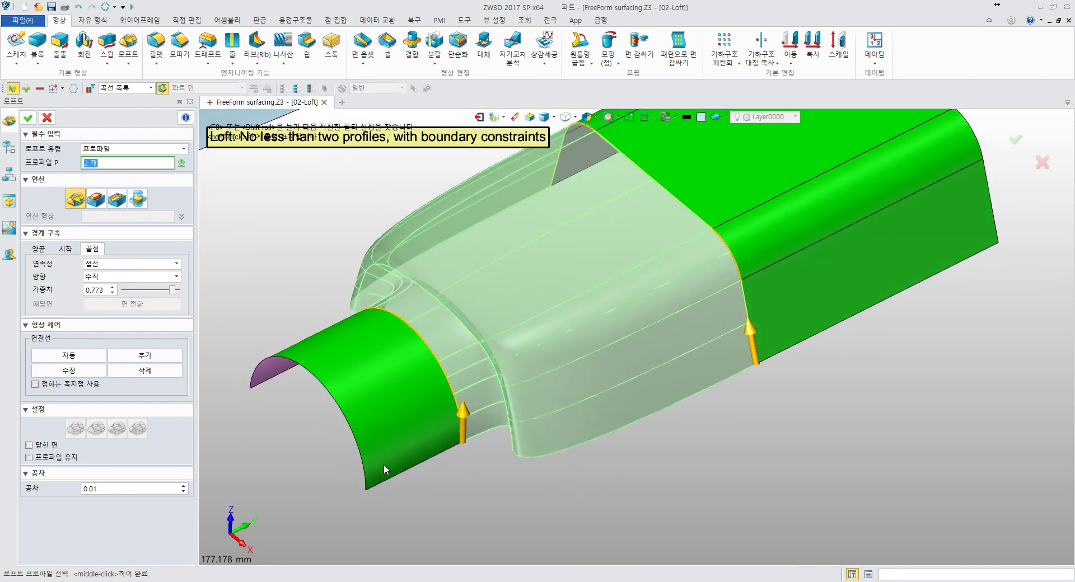
{"action": "left_click_drag", "start_coordinate": [170, 292], "coordinate": [170, 297]}
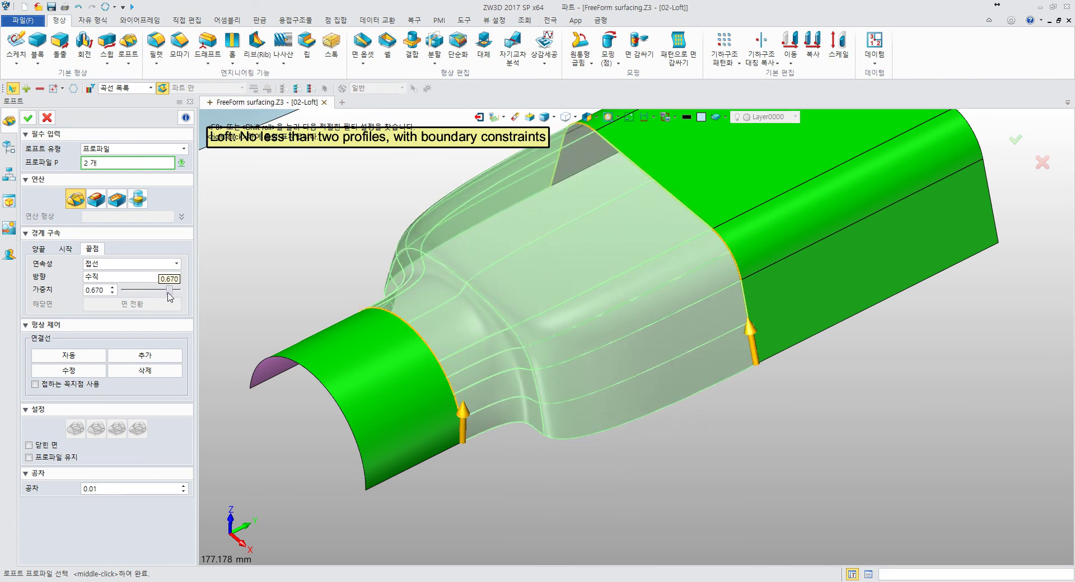
{"action": "right_click_drag", "start_coordinate": [302, 288], "coordinate": [203, 297]}
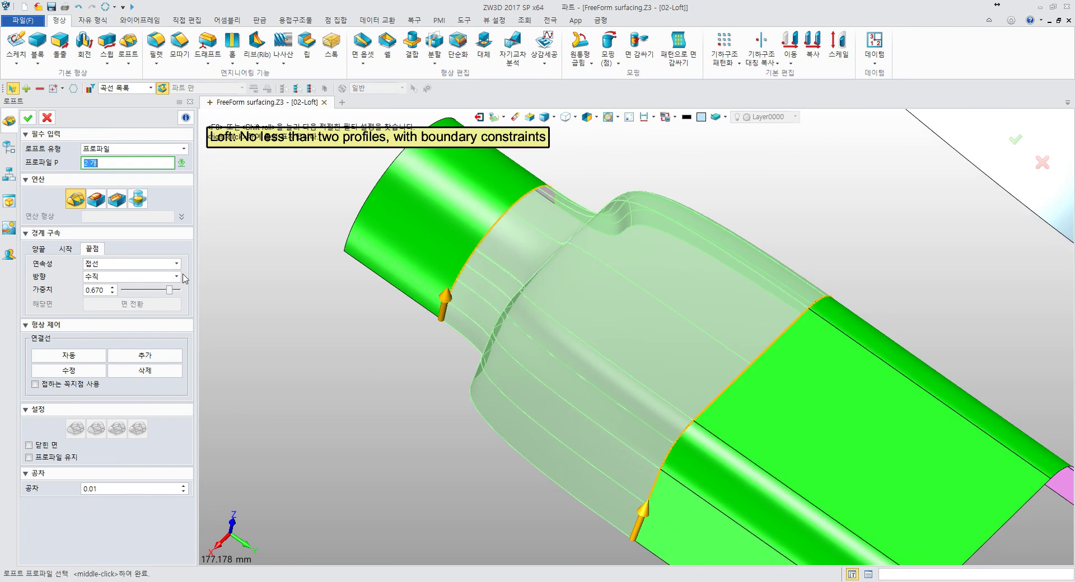
{"action": "left_click", "coordinate": [28, 118]}
{"action": "right_click_drag", "start_coordinate": [338, 371], "coordinate": [477, 334]}
{"action": "scroll", "coordinate": [477, 334], "scroll_direction": "down", "scroll_amount": 3}
{"action": "middle_click_drag", "start_coordinate": [494, 351], "coordinate": [504, 302]}
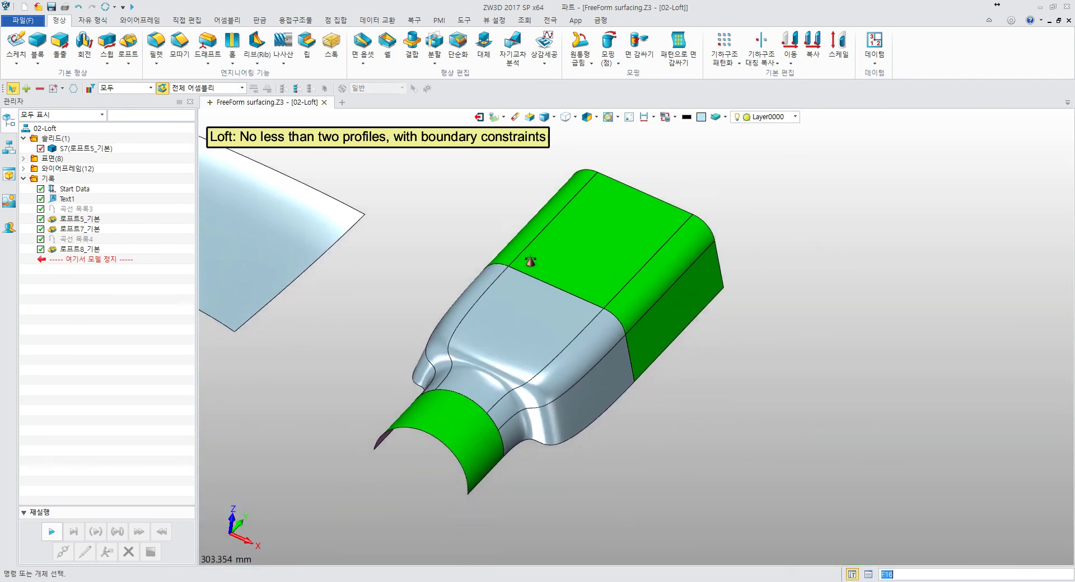
{"action": "scroll", "coordinate": [522, 360], "scroll_direction": "down", "scroll_amount": 5}
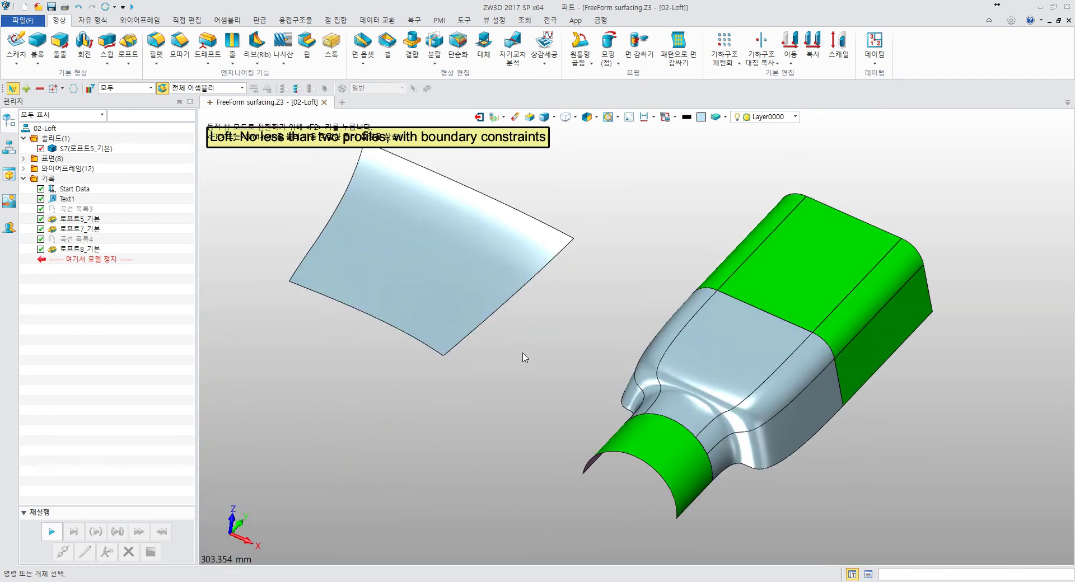
Step: Exit the 02-Loft part and open the 03-Drive curve loft part from the file's object list
{"action": "left_click", "coordinate": [479, 117]}
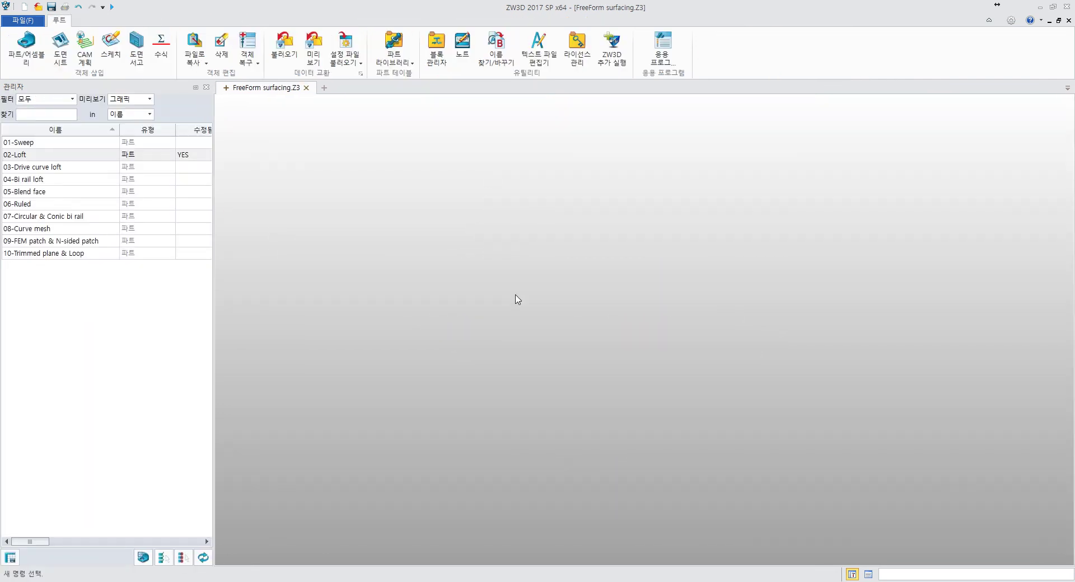
{"action": "left_click", "coordinate": [71, 170]}
{"action": "double_click", "coordinate": [71, 171]}
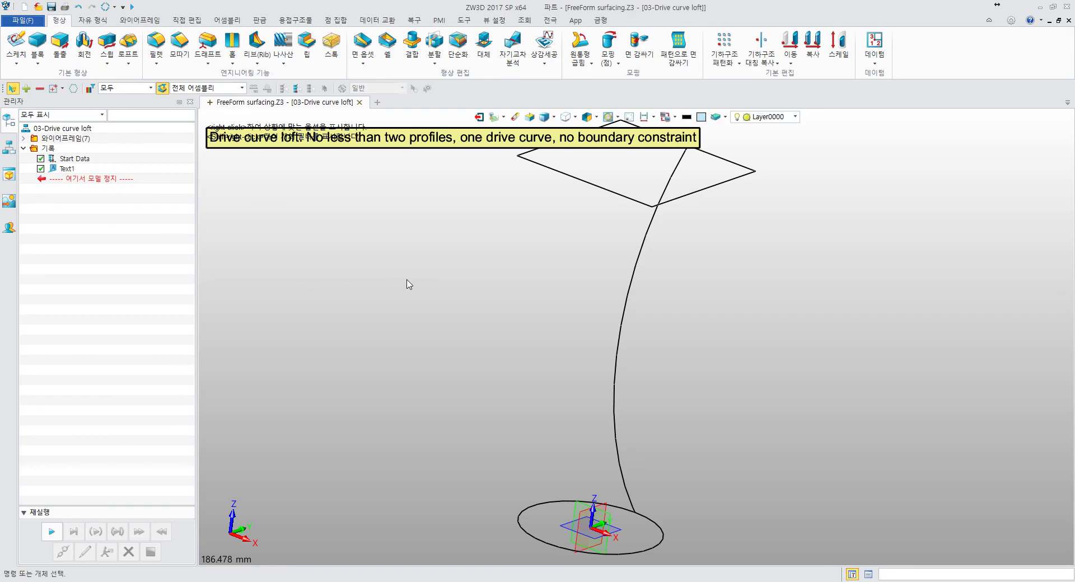
{"action": "scroll", "coordinate": [449, 307], "scroll_direction": "up", "scroll_amount": 4}
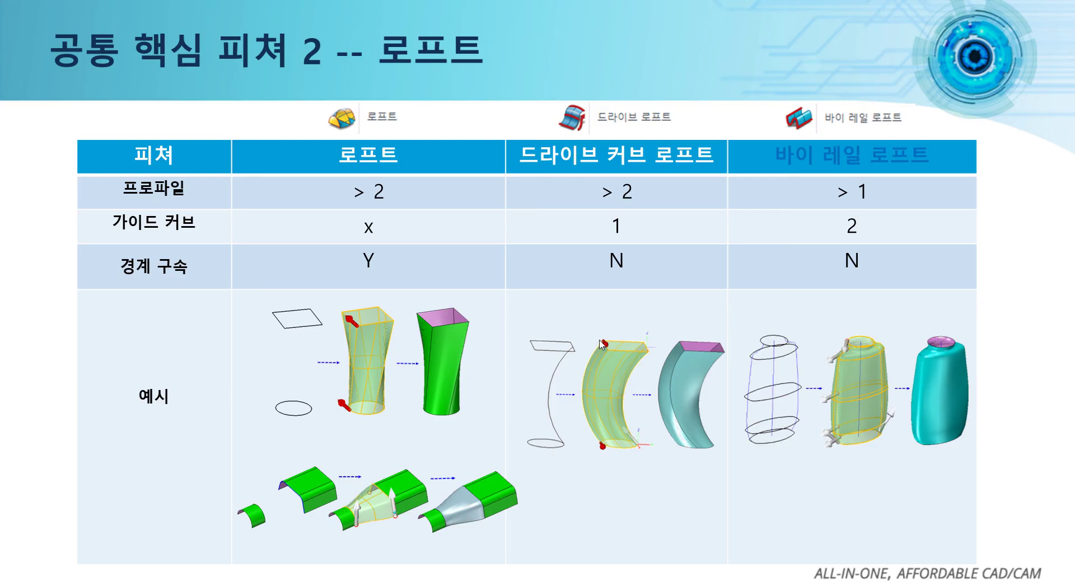